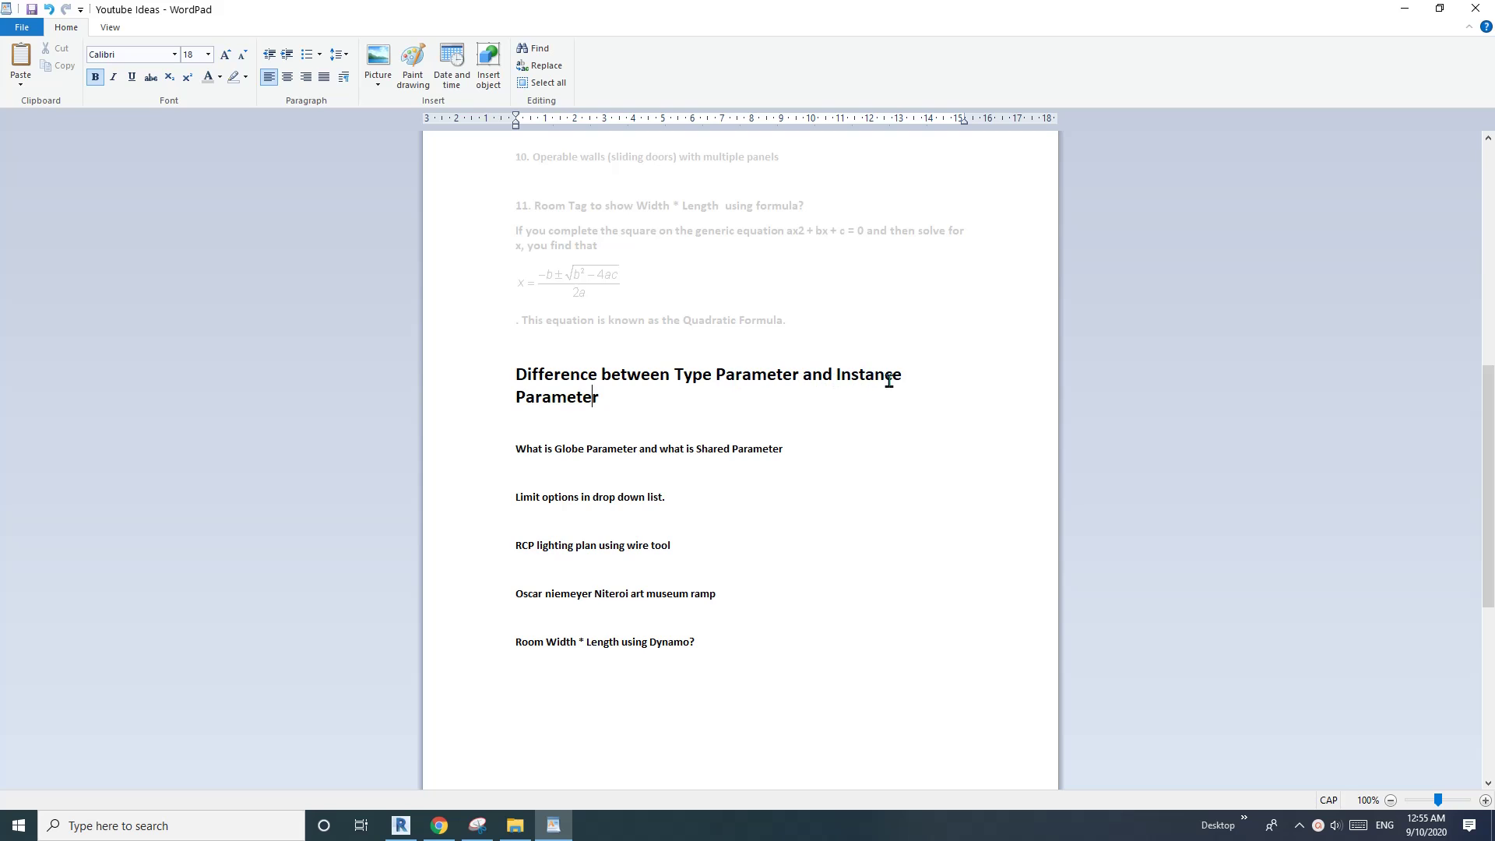
# Switch to Revit and create a new project from a template
pyautogui.click(409, 824)
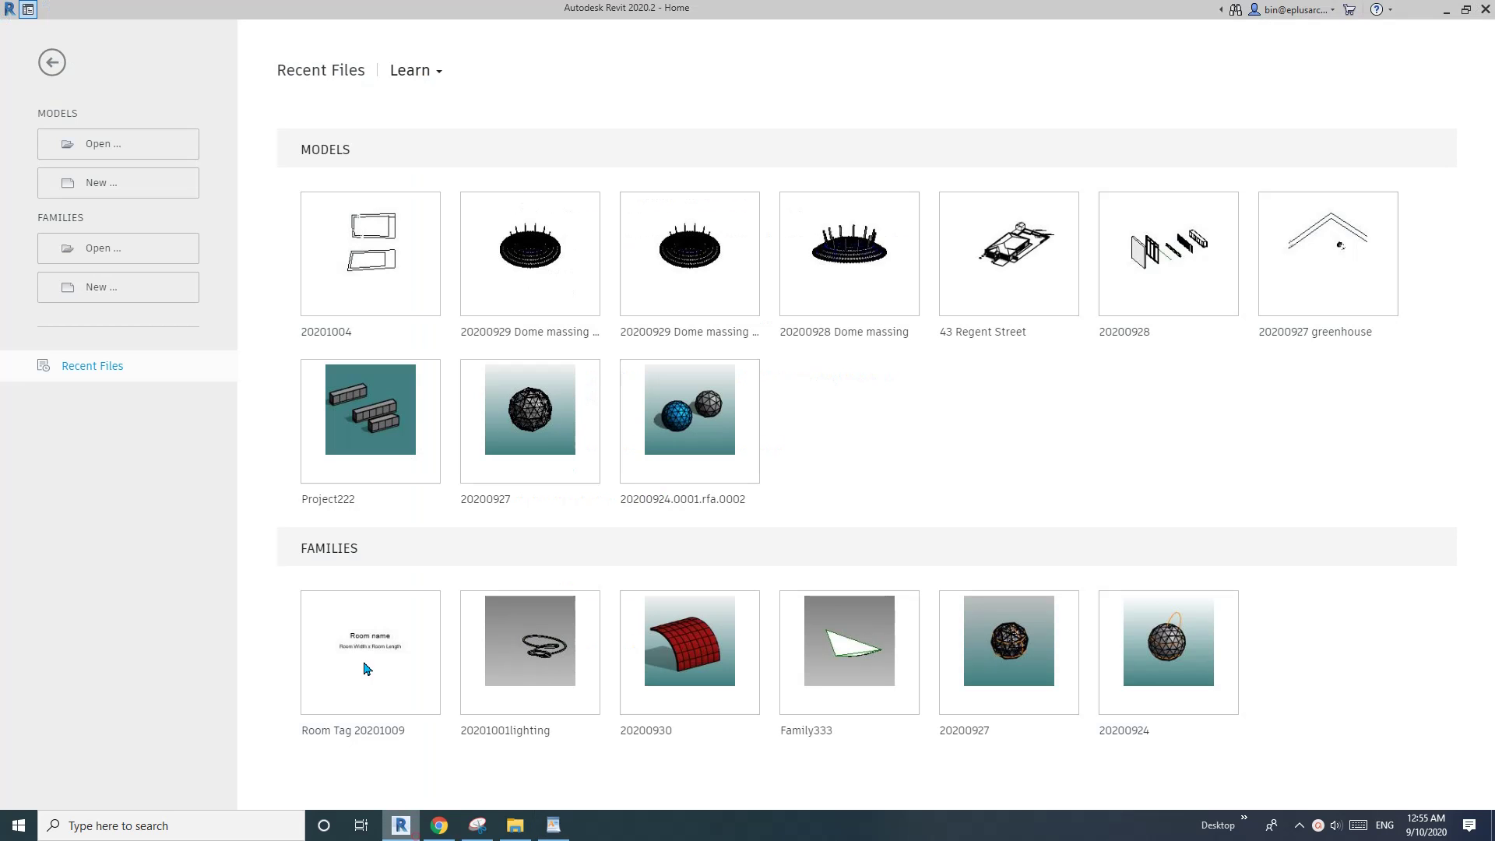
pyautogui.click(158, 188)
pyautogui.click(223, 166)
pyautogui.click(122, 199)
pyautogui.click(161, 251)
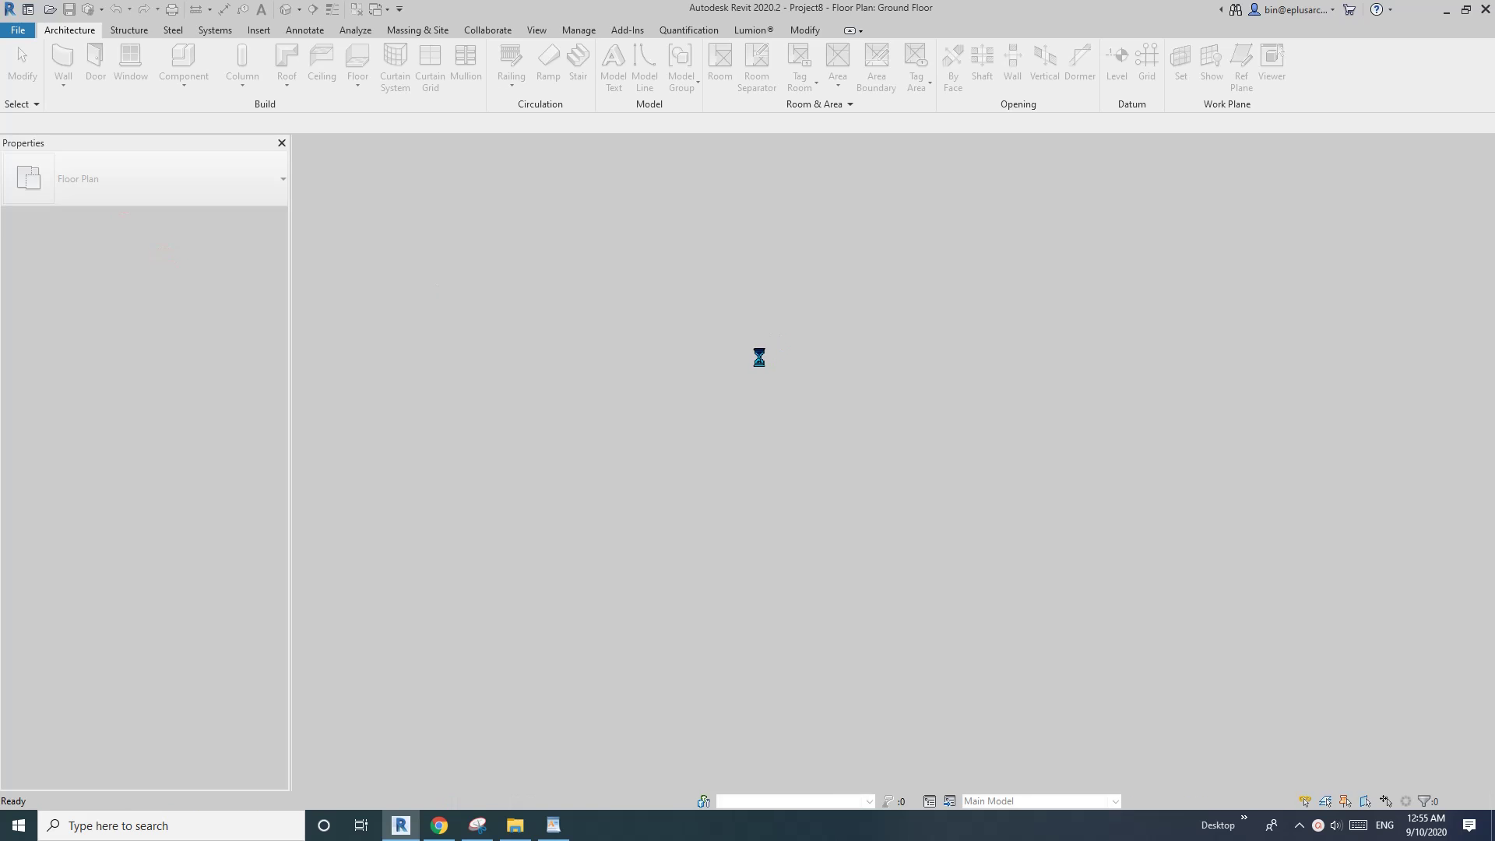
# Draw a rectangular room of Double brick - 270 walls, unconnected height 8000, in the middle of the Ground Floor plan
pyautogui.press('w')
pyautogui.press('a')
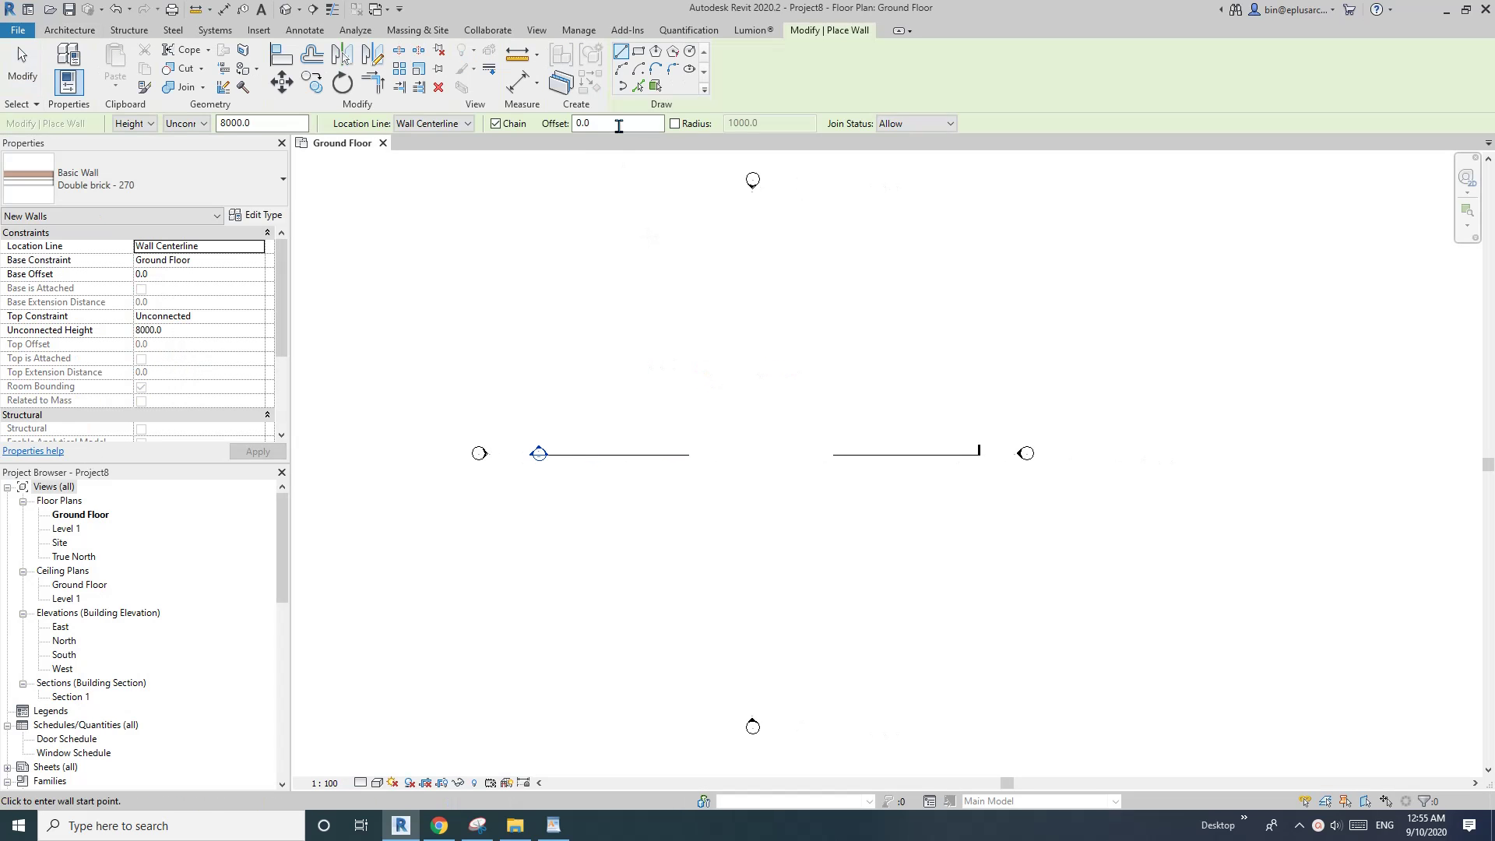
pyautogui.click(640, 53)
pyautogui.click(661, 416)
pyautogui.click(842, 545)
pyautogui.scroll(3, 771, 466)
pyautogui.moveTo(672, 466); pyautogui.dragTo(641, 437, button='middle')
pyautogui.press('Escape')
pyautogui.press('Escape')
pyautogui.scroll(2, 623, 417)
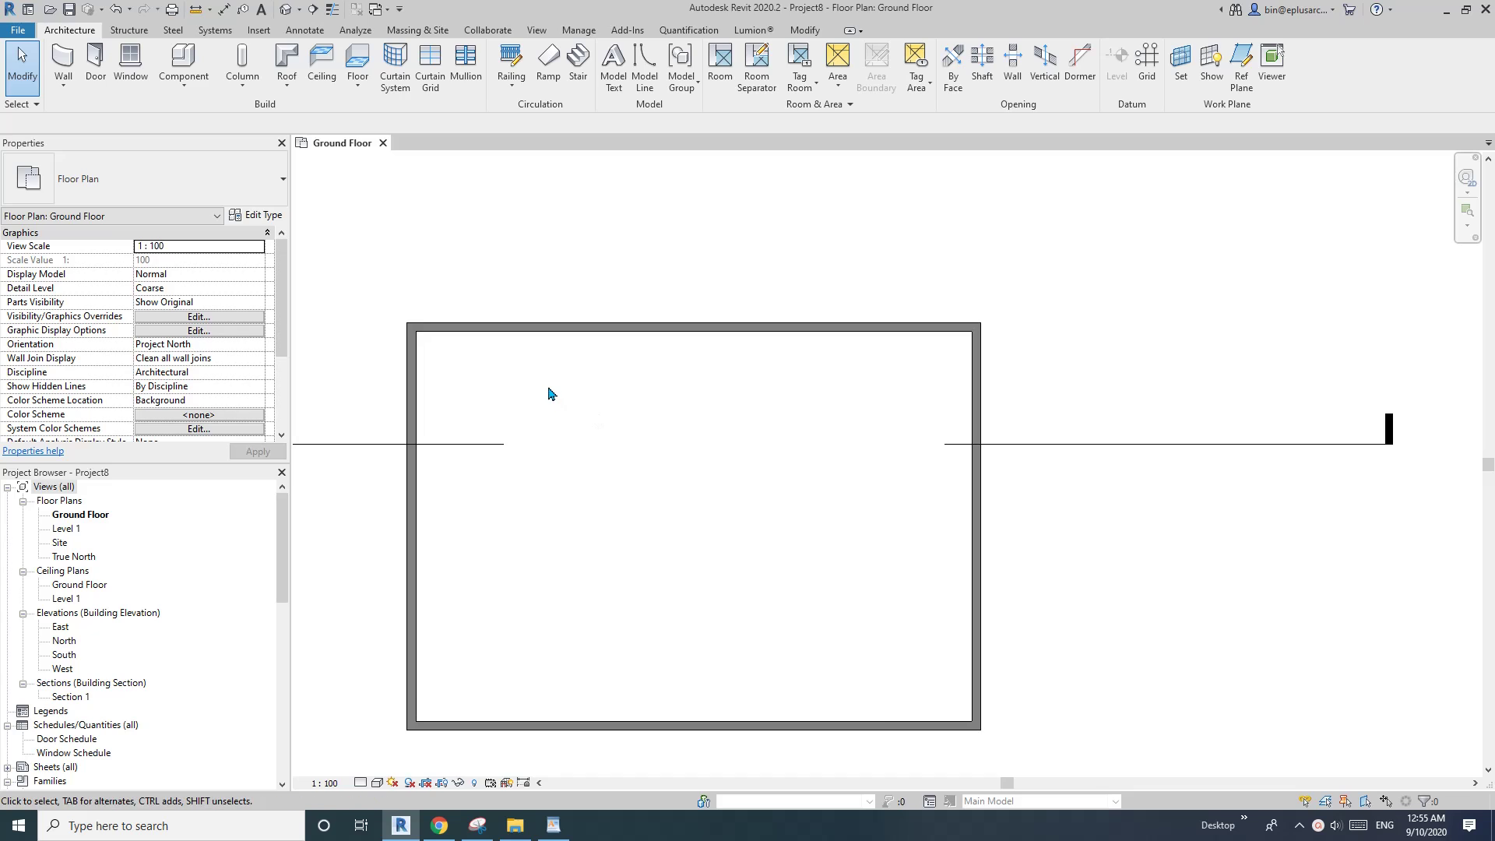
# Place six M_Single-Flush 0813 x 2134mm doors with tags on placement along the upper wall
pyautogui.press('d')
pyautogui.press('r')
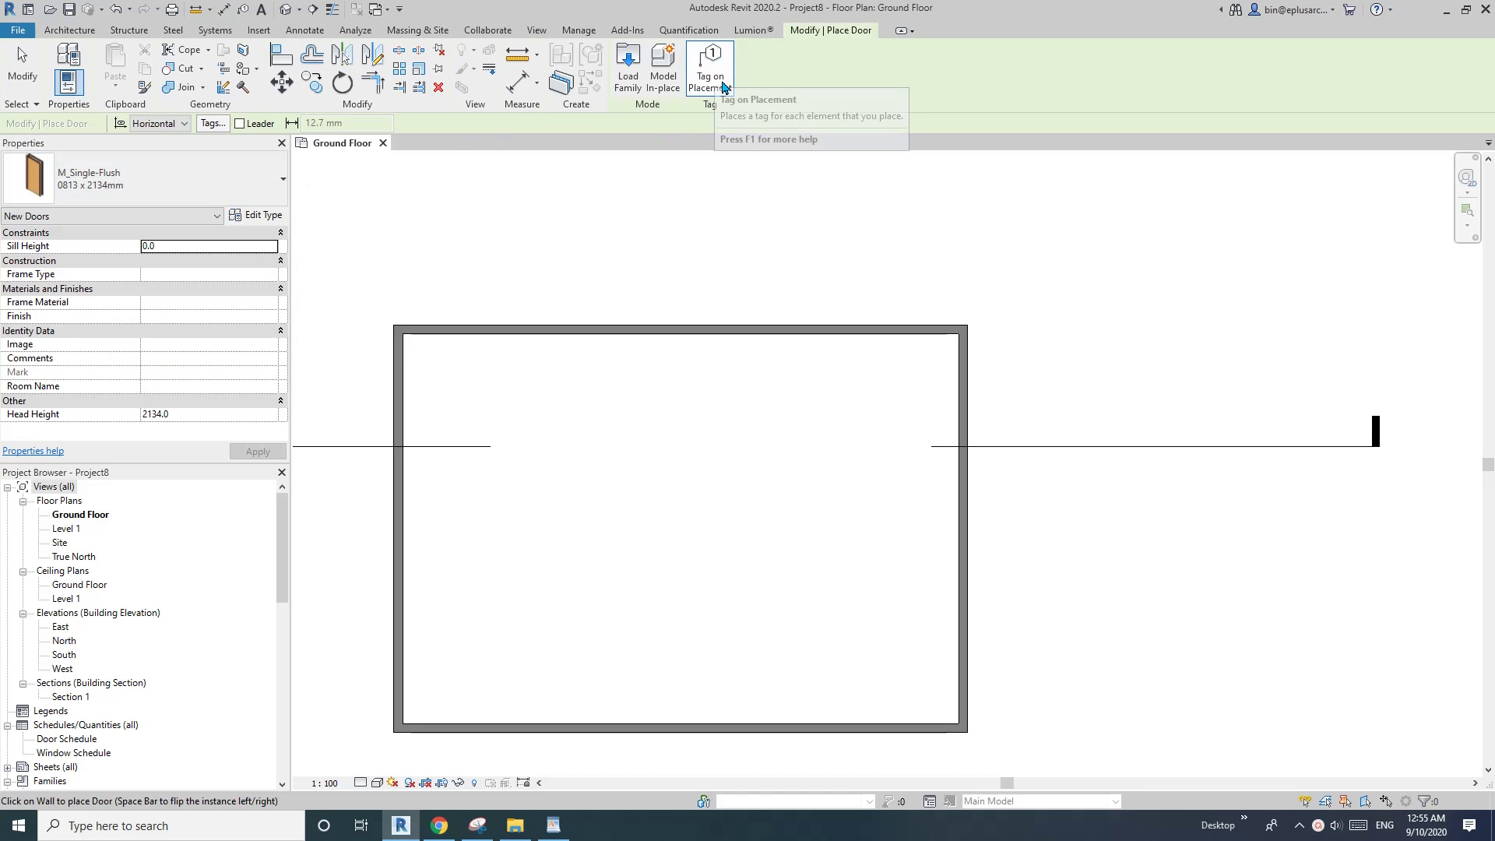
pyautogui.scroll(1, 502, 349)
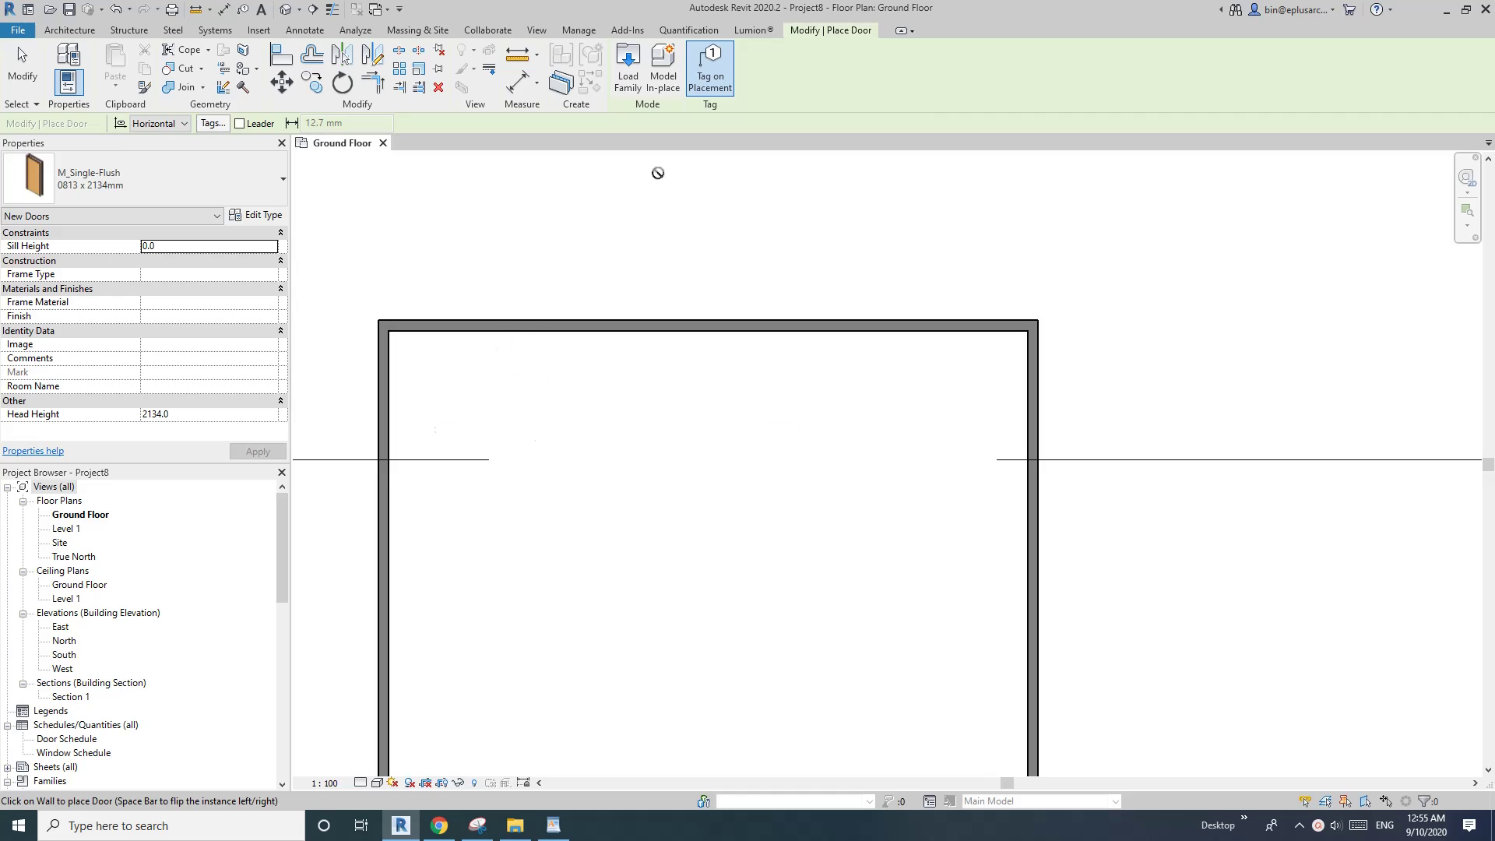
pyautogui.click(718, 67)
pyautogui.click(711, 67)
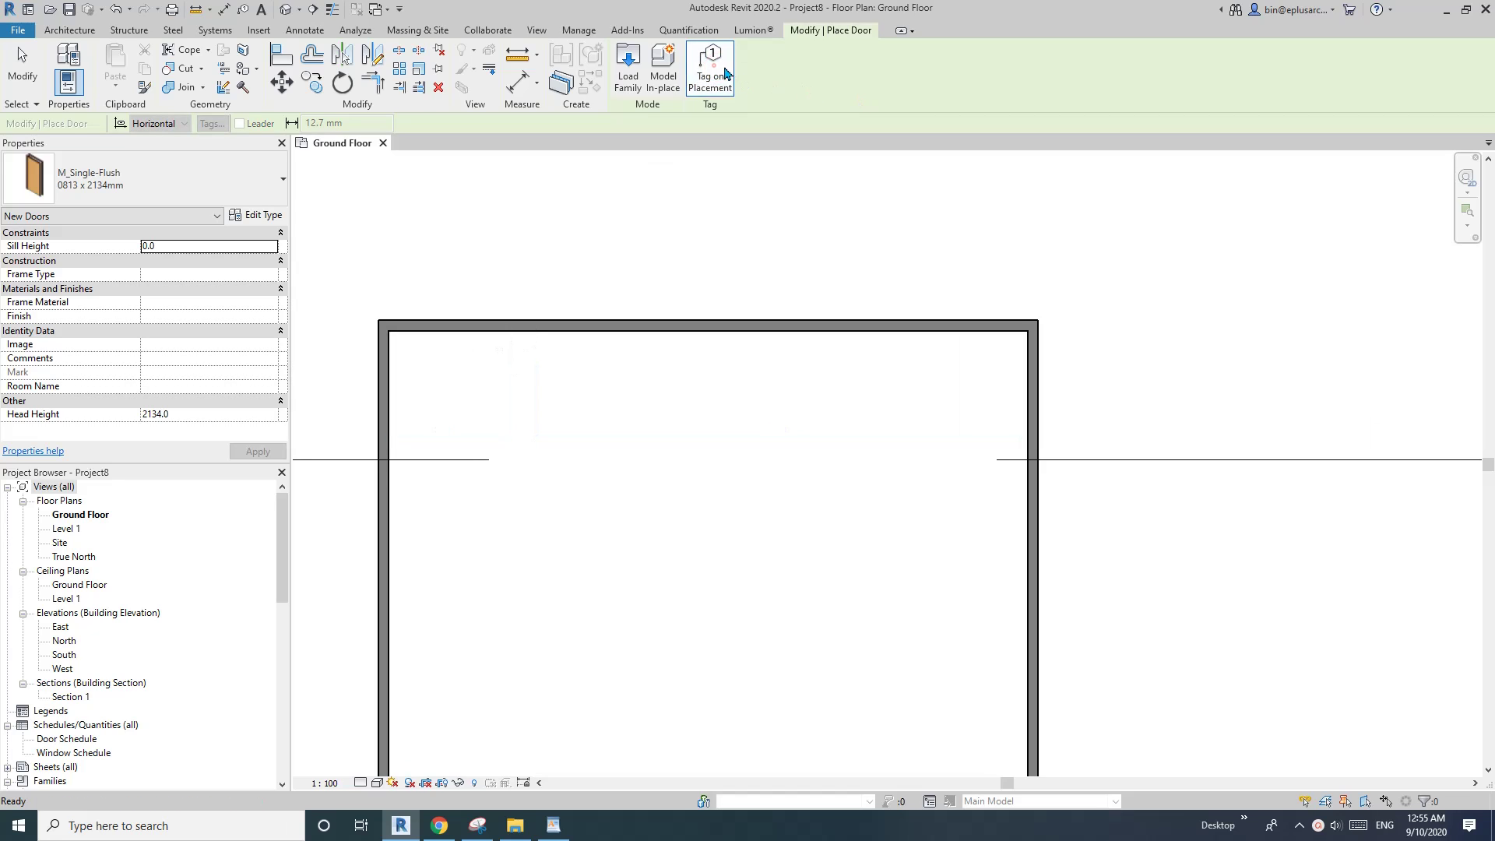
pyautogui.scroll(1, 441, 308)
pyautogui.click(463, 331)
pyautogui.click(548, 331)
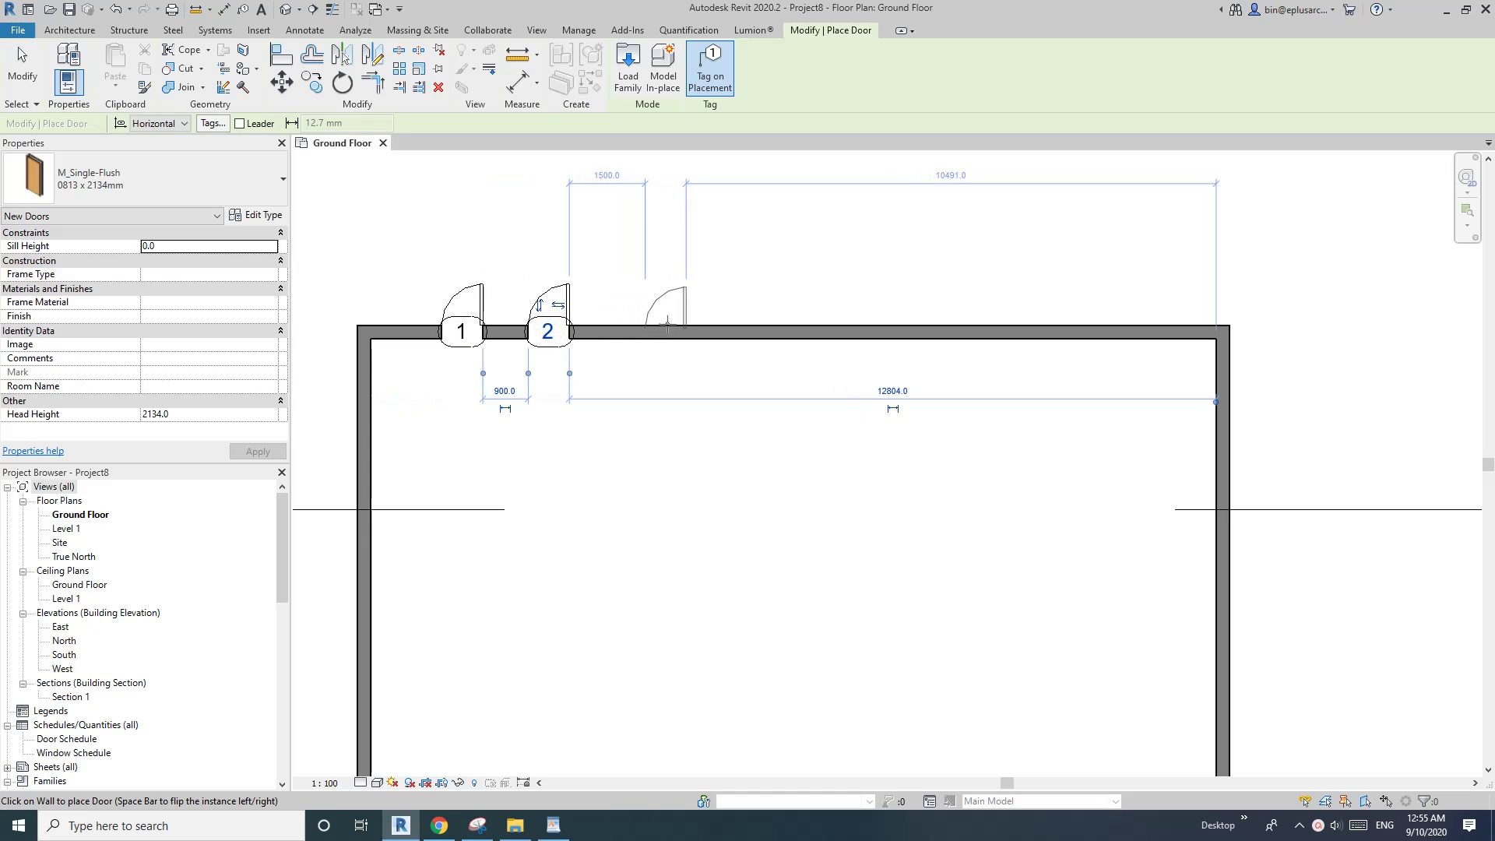
pyautogui.click(666, 331)
pyautogui.click(762, 331)
pyautogui.click(899, 331)
pyautogui.click(1011, 327)
pyautogui.scroll(-4, 804, 273)
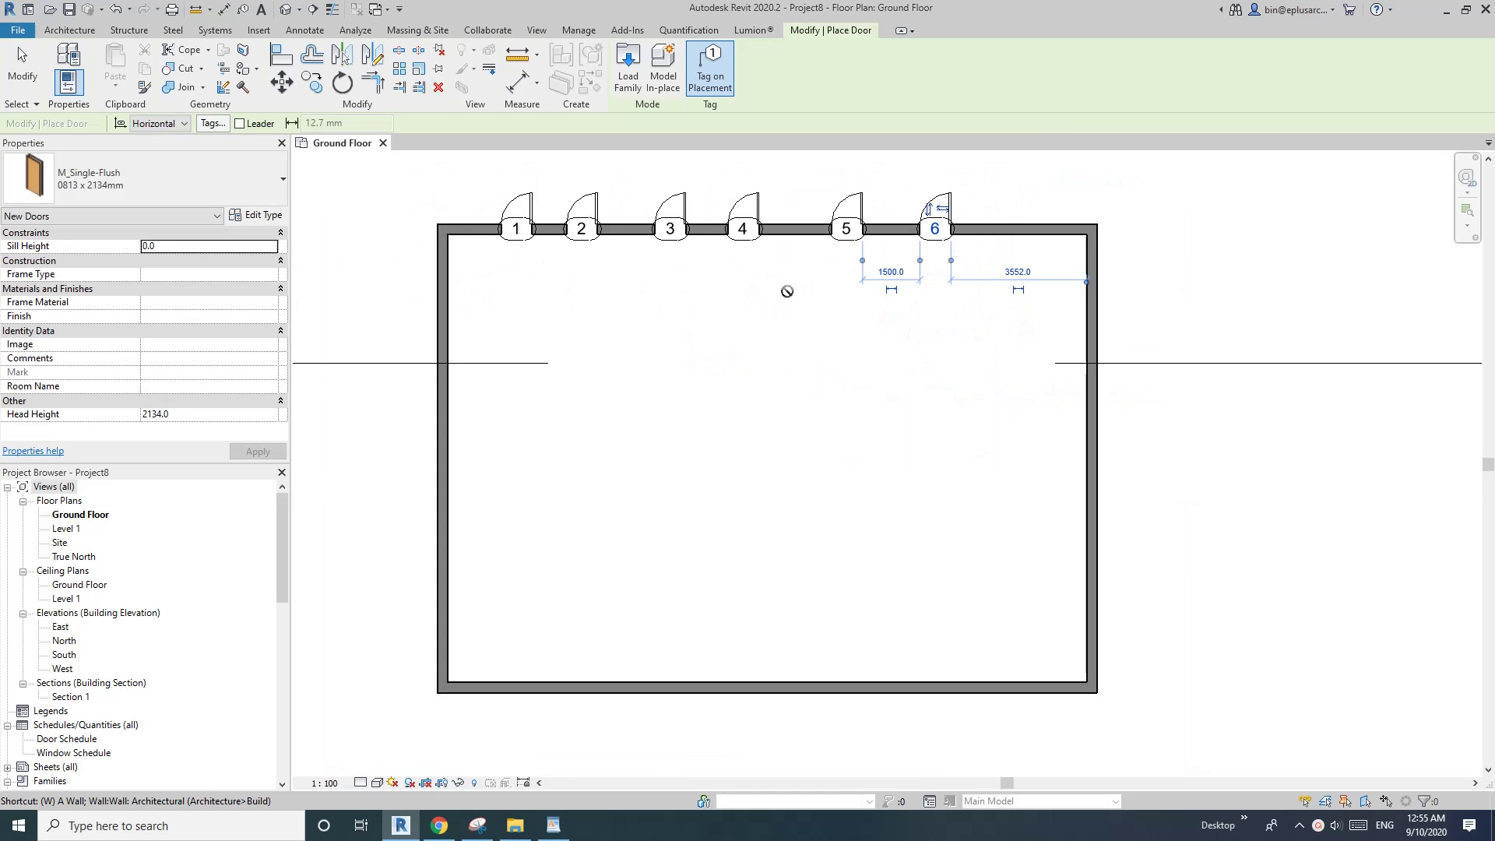
# Place four tagged M_Fixed 0915 x 1830mm windows along the right-hand wall
pyautogui.press('w')
pyautogui.press('n')
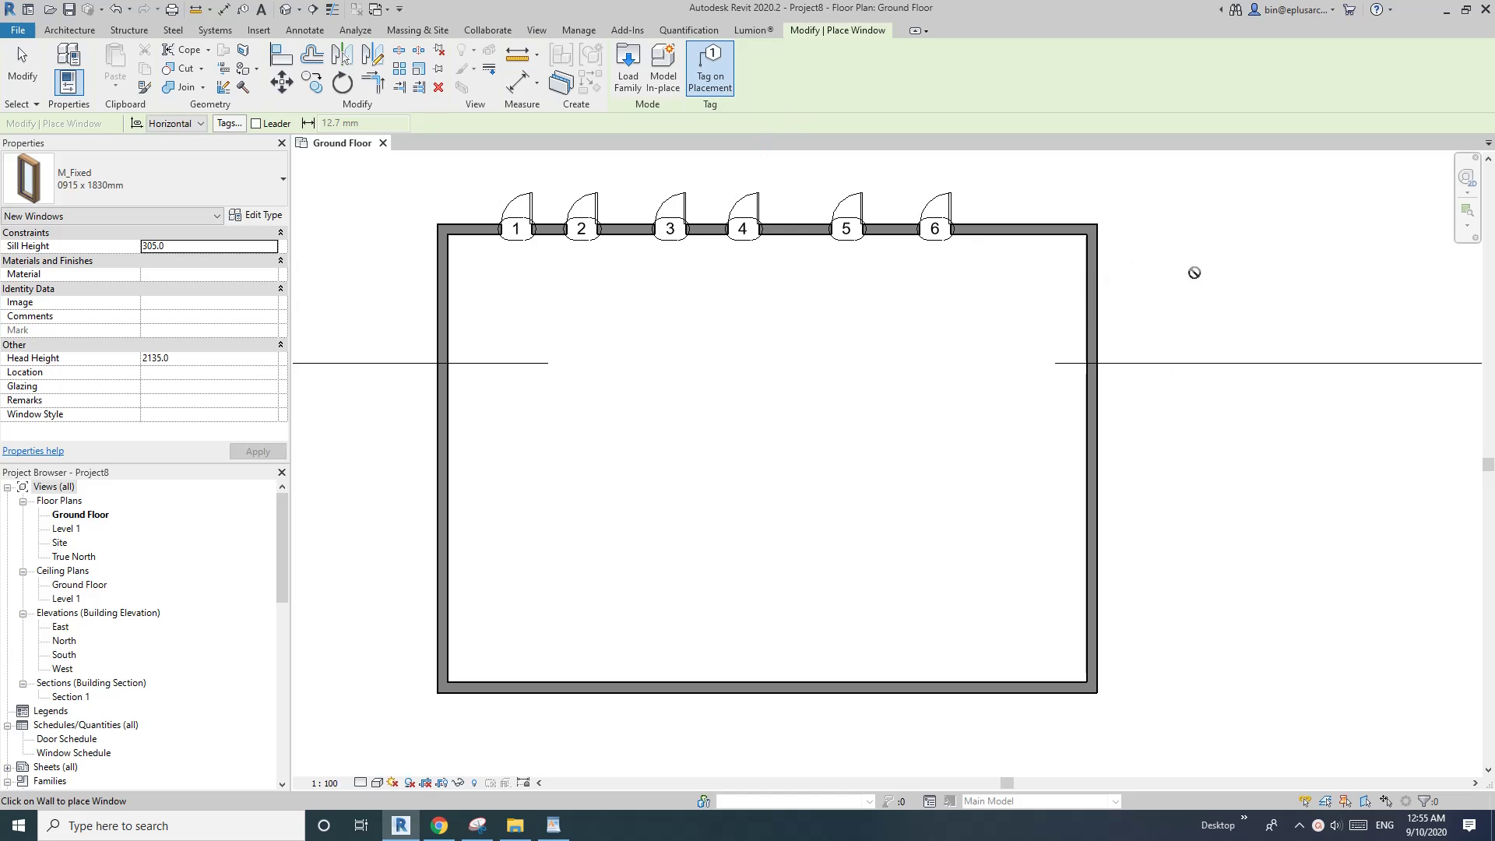
pyautogui.click(1103, 305)
pyautogui.click(1100, 420)
pyautogui.click(1099, 493)
pyautogui.click(1102, 574)
pyautogui.moveTo(882, 481); pyautogui.dragTo(864, 475, button='middle')
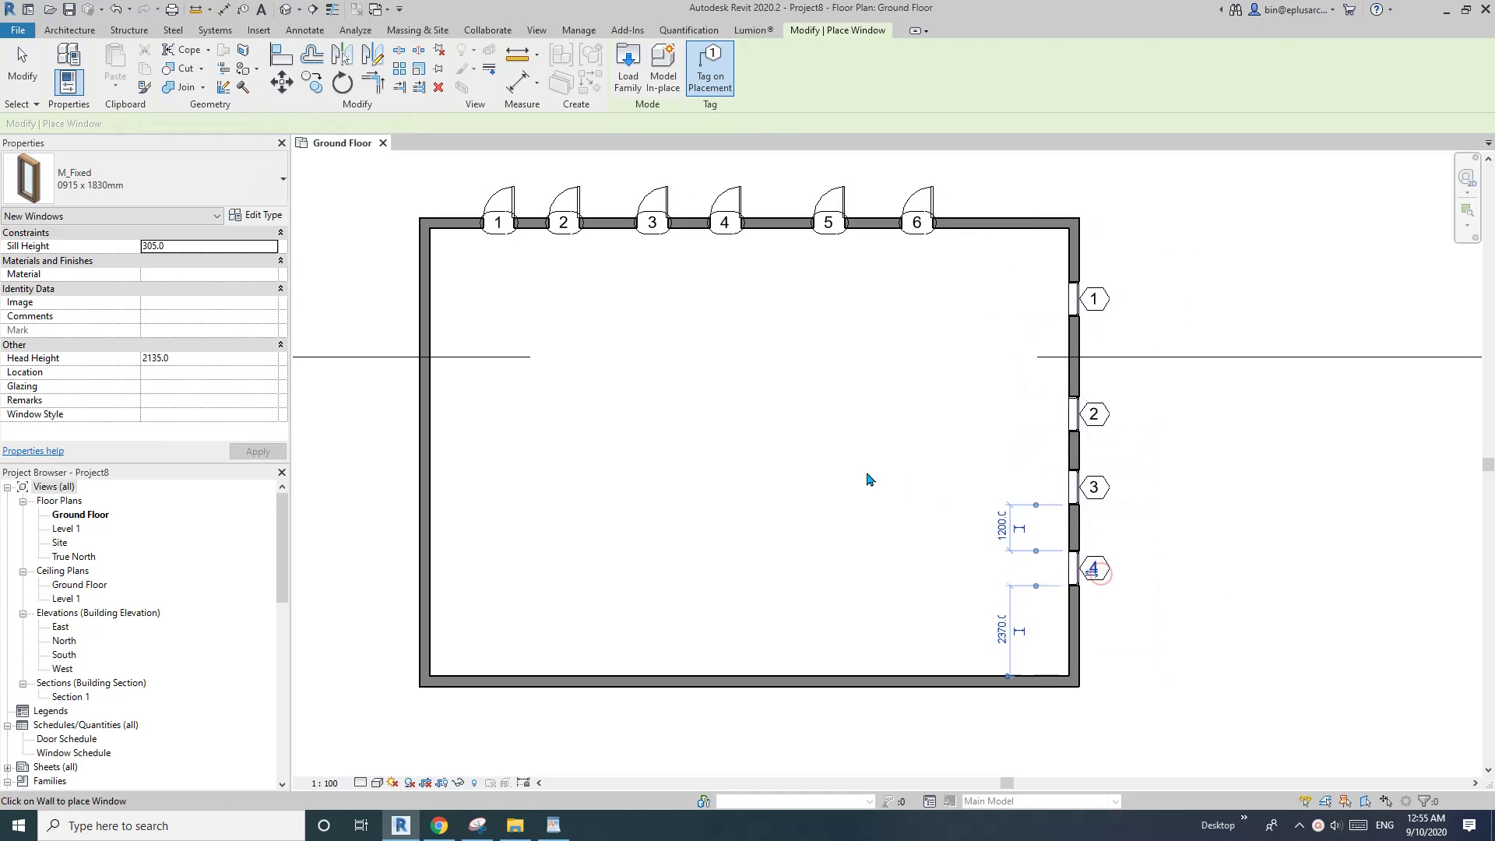
pyautogui.press('Escape')
# Set the Mark of the first door on the upper wall to D.01
pyautogui.scroll(2, 622, 300)
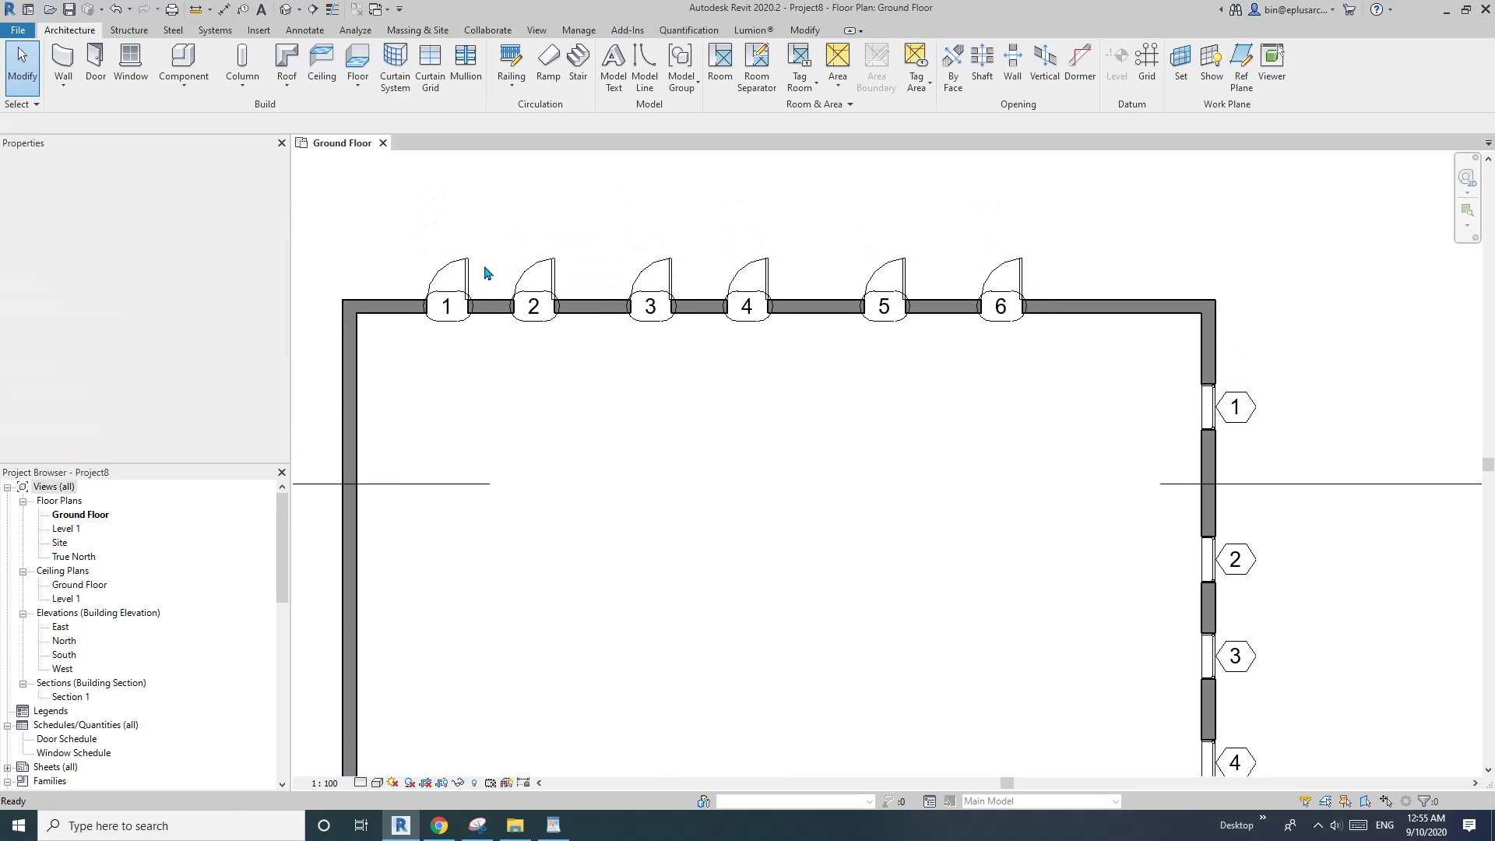
pyautogui.moveTo(451, 310); pyautogui.dragTo(451, 316, button='middle')
pyautogui.click(461, 280)
pyautogui.press('Escape')
pyautogui.click(461, 277)
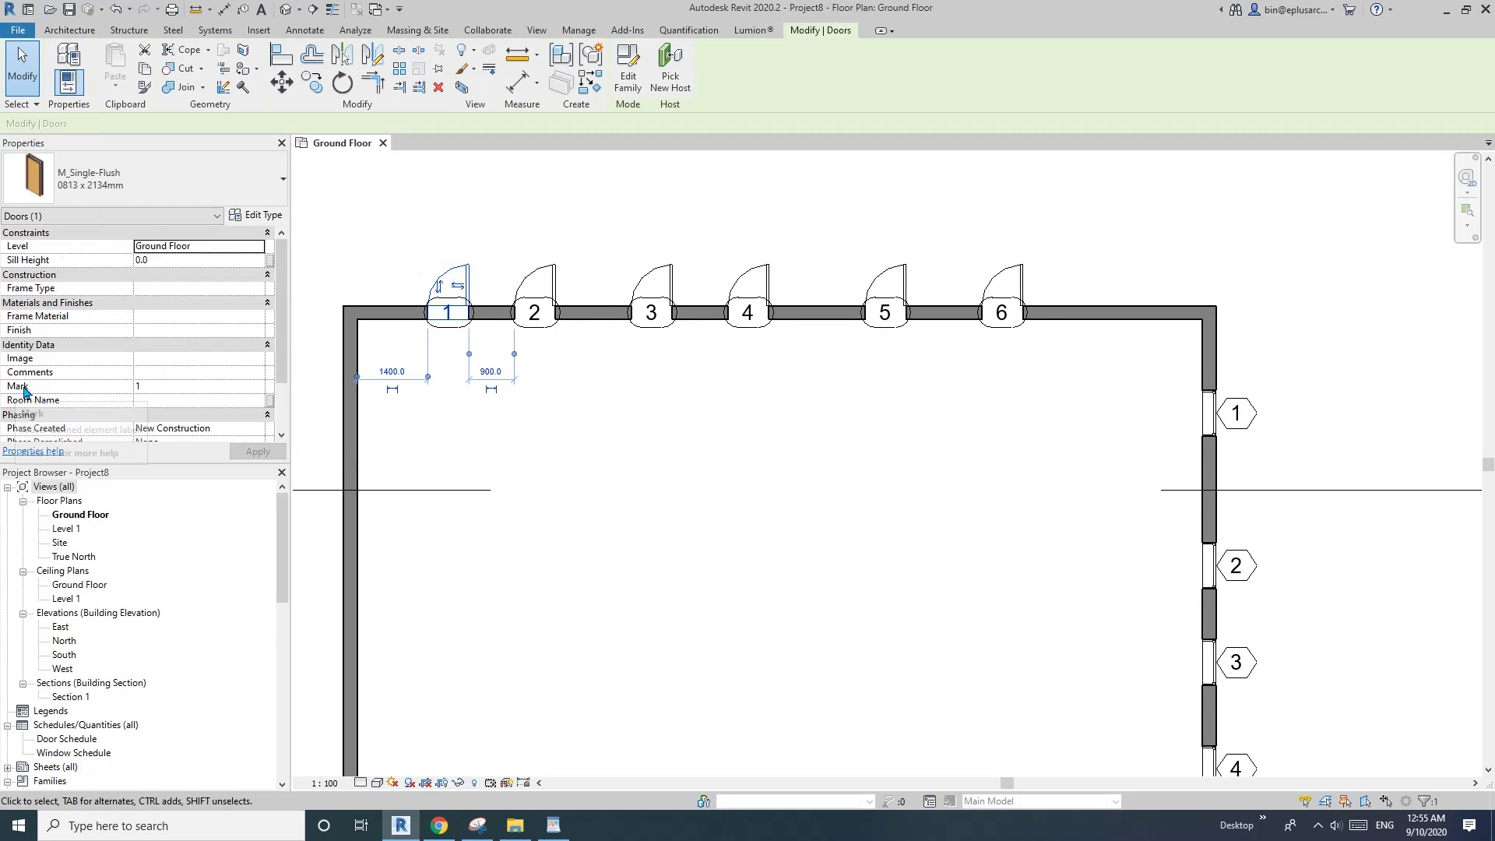
pyautogui.click(154, 387)
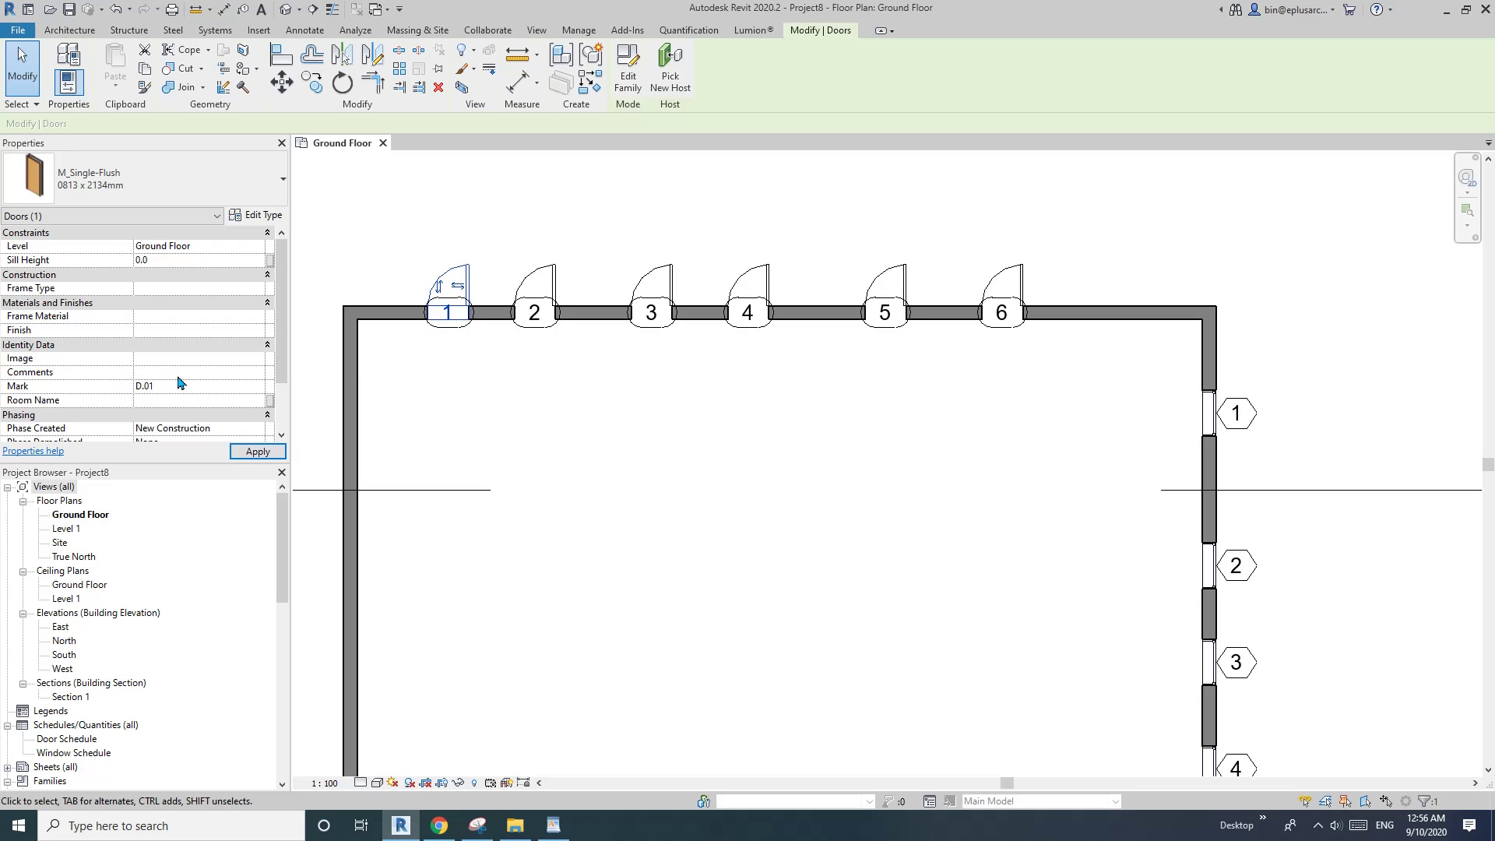
pyautogui.click(511, 394)
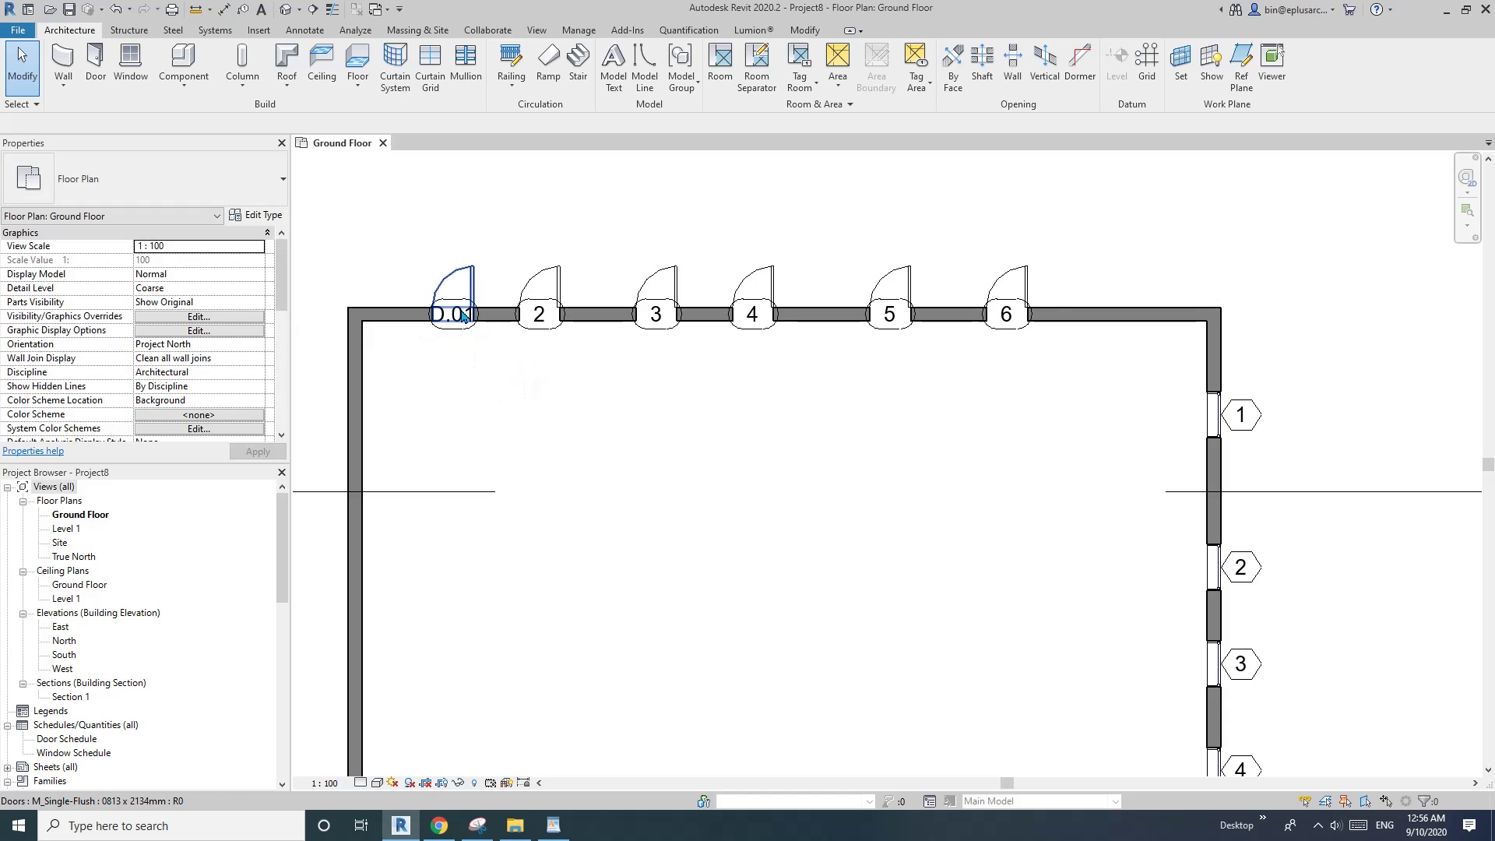
# Examine the instance properties of door D.01, including its mark and comments
pyautogui.scroll(1, 456, 315)
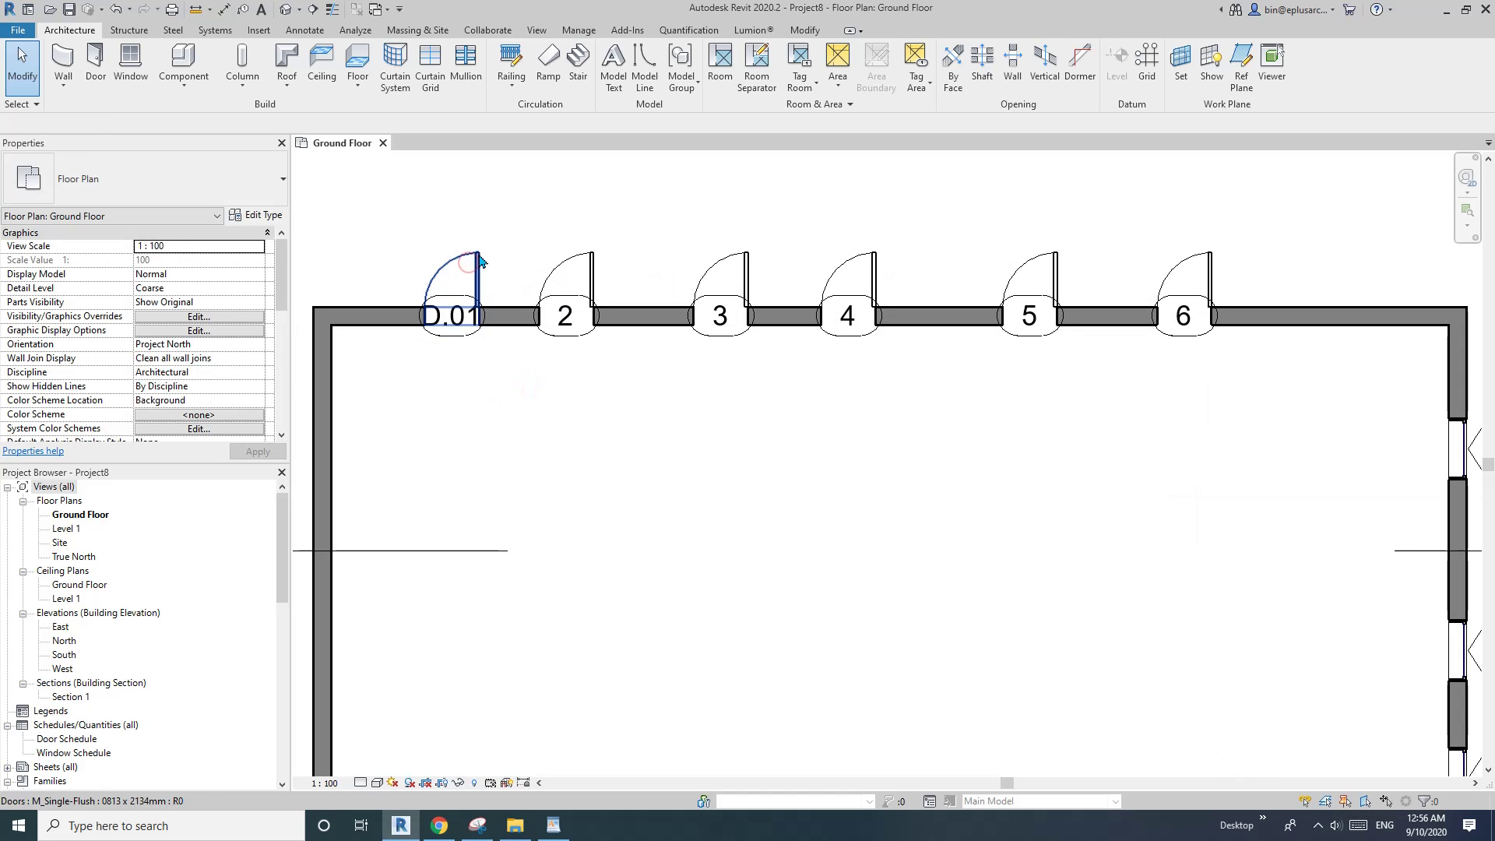
pyautogui.click(476, 269)
pyautogui.scroll(-1, 194, 311)
pyautogui.scroll(1, 140, 296)
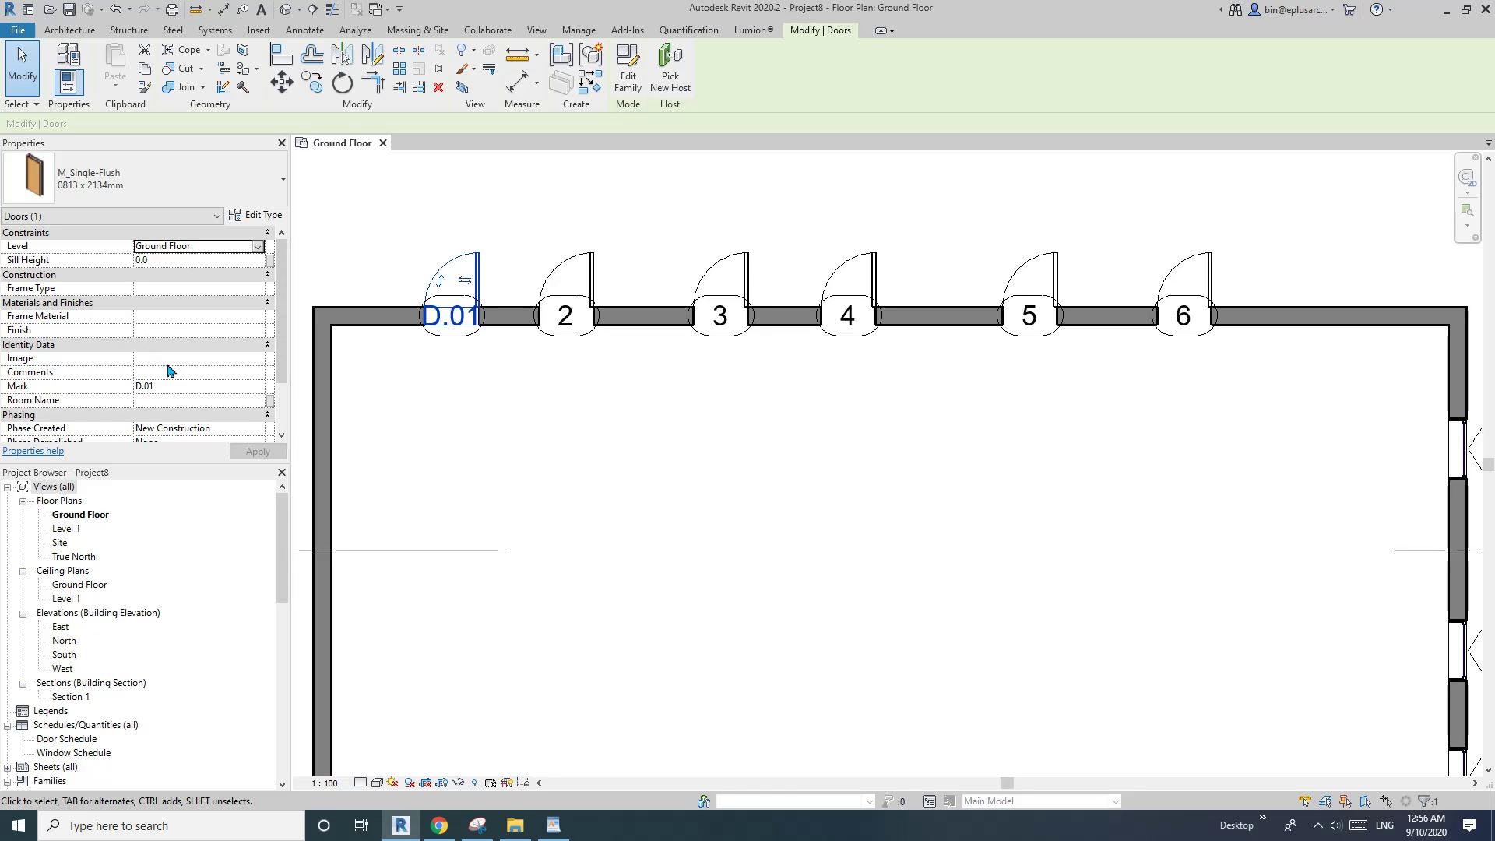
pyautogui.click(537, 374)
pyautogui.scroll(-1, 514, 355)
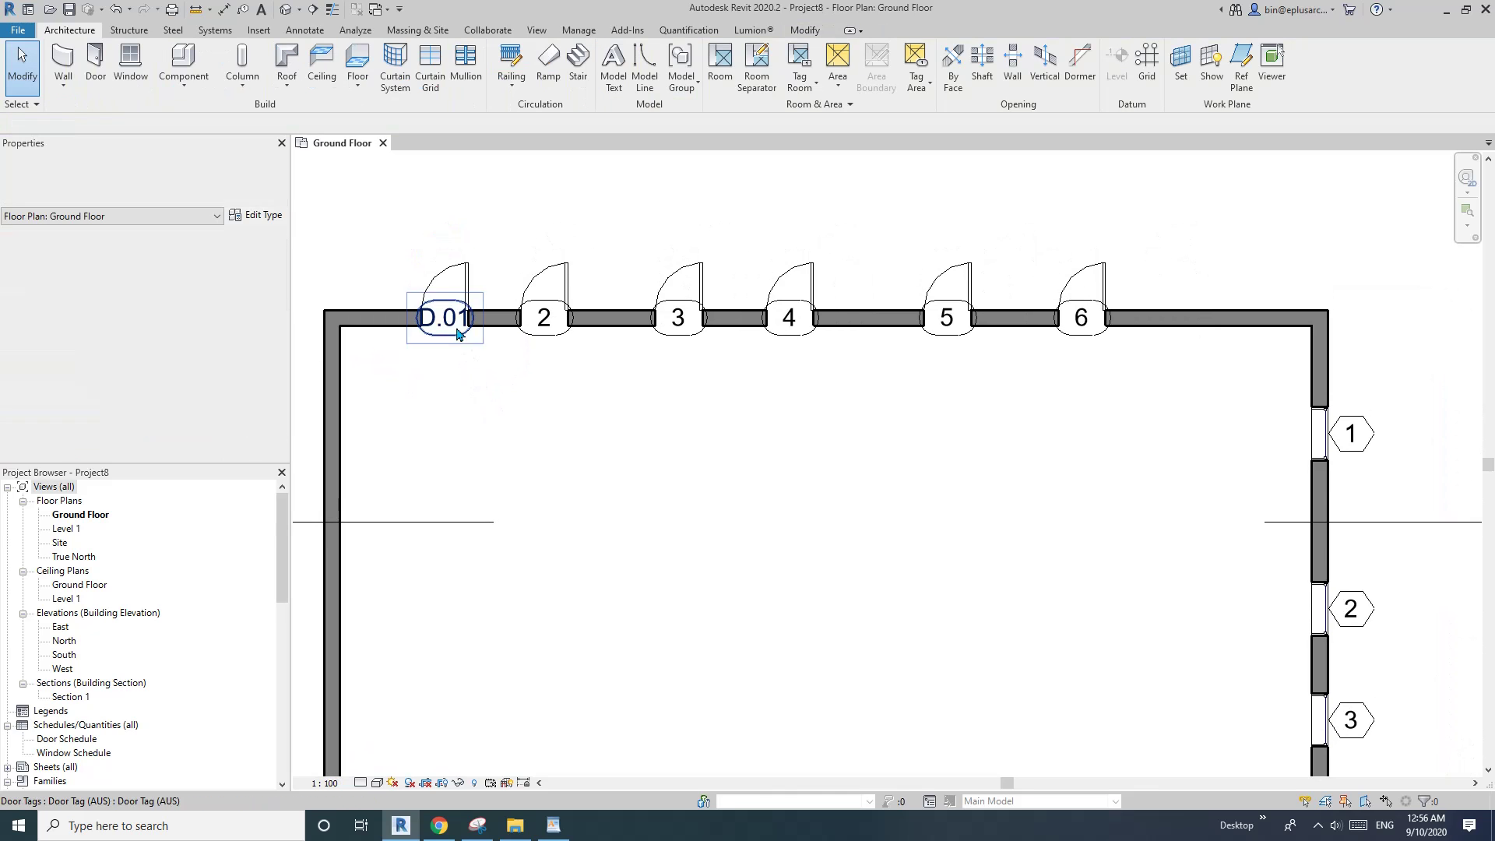
pyautogui.click(470, 271)
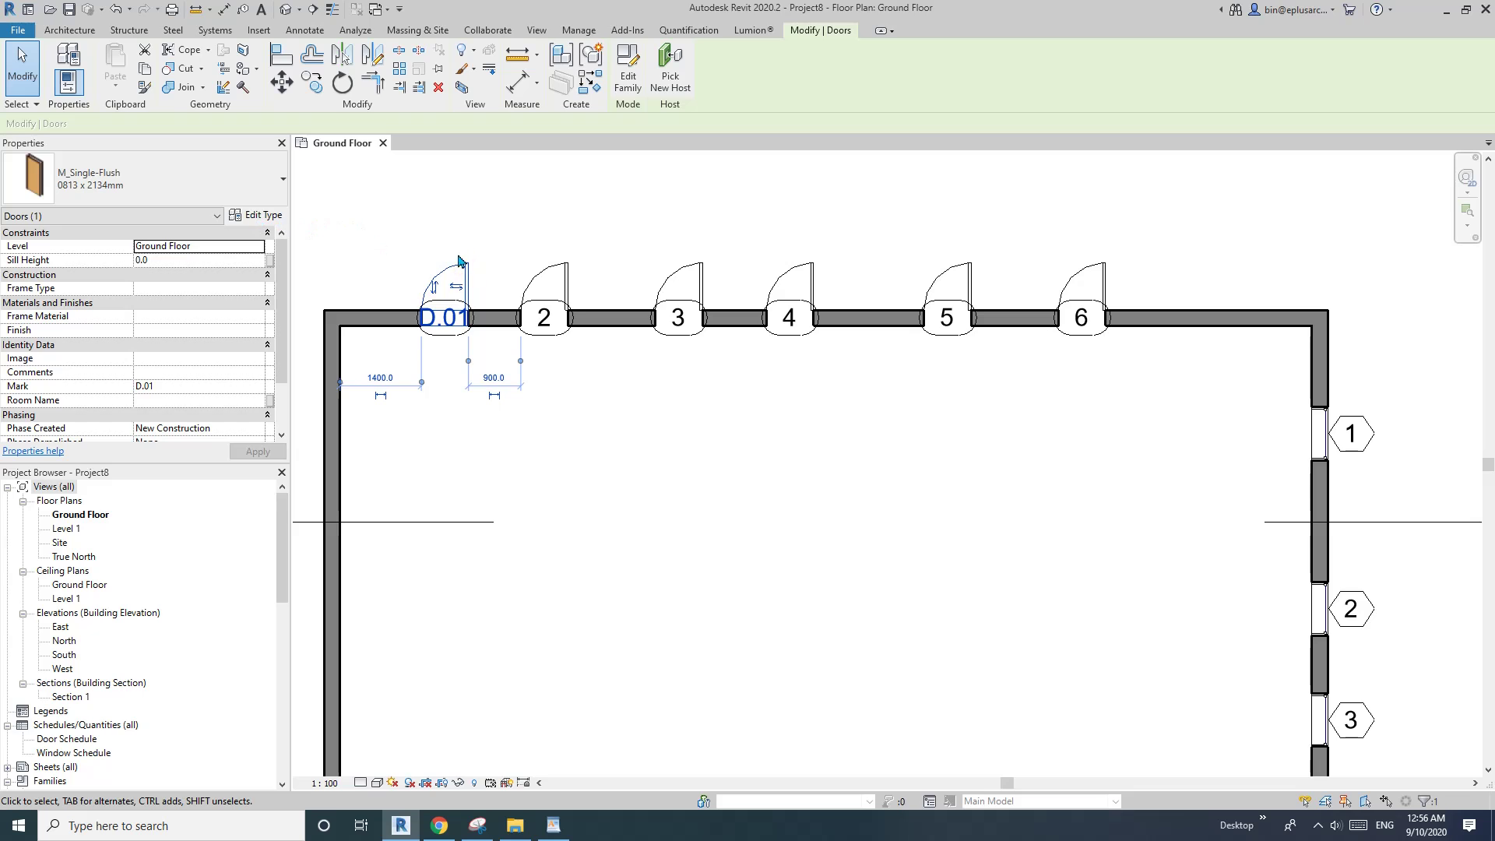
pyautogui.scroll(2, 346, 250)
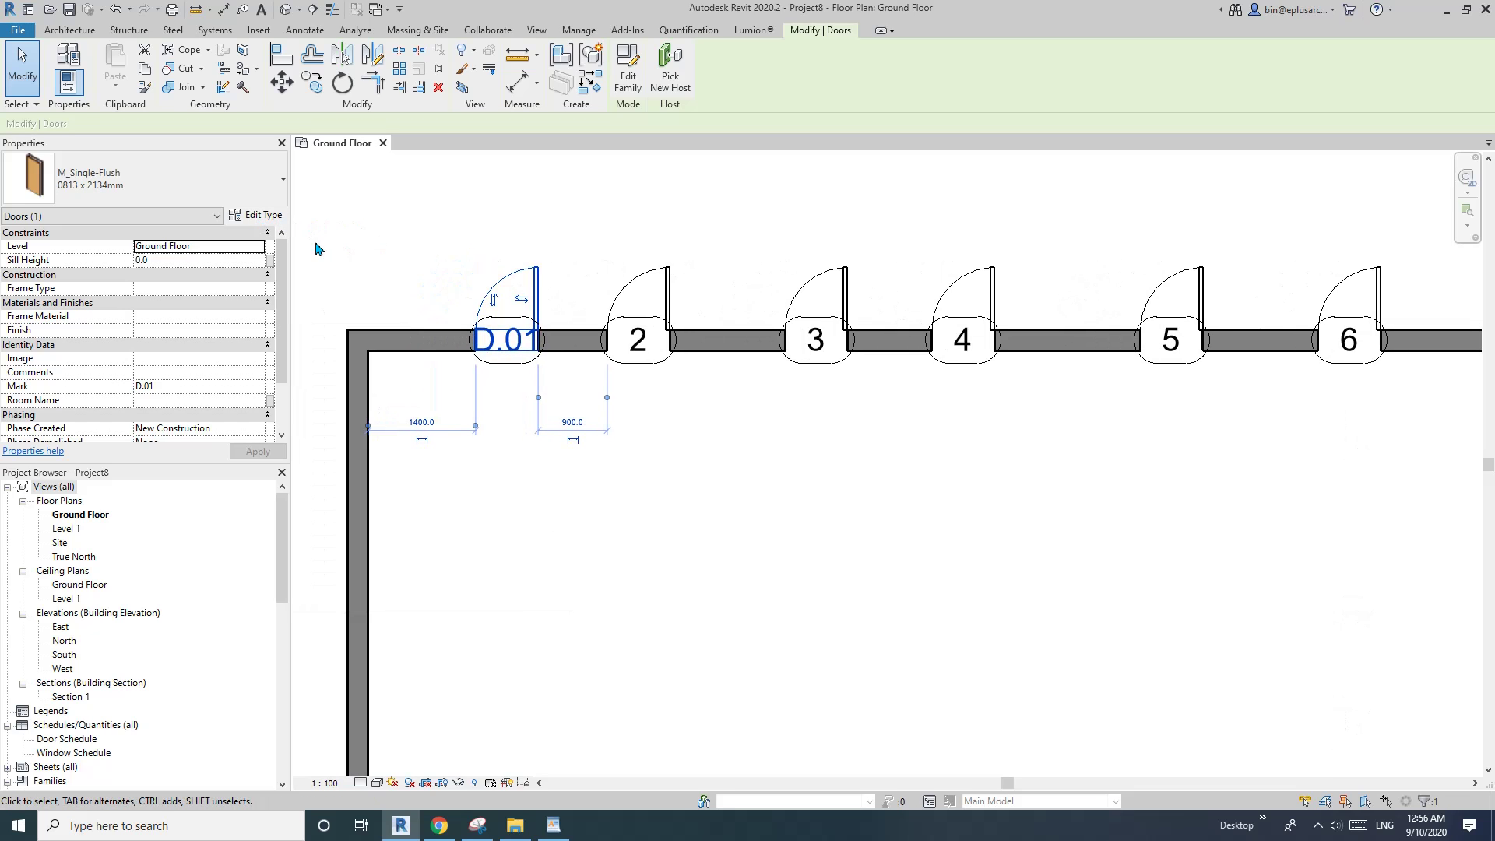
# Review the type parameters of the M_Single-Flush 0813 x 2134mm door, such as materials and dimensions, without changing them
pyautogui.click(257, 215)
pyautogui.scroll(-1, 524, 314)
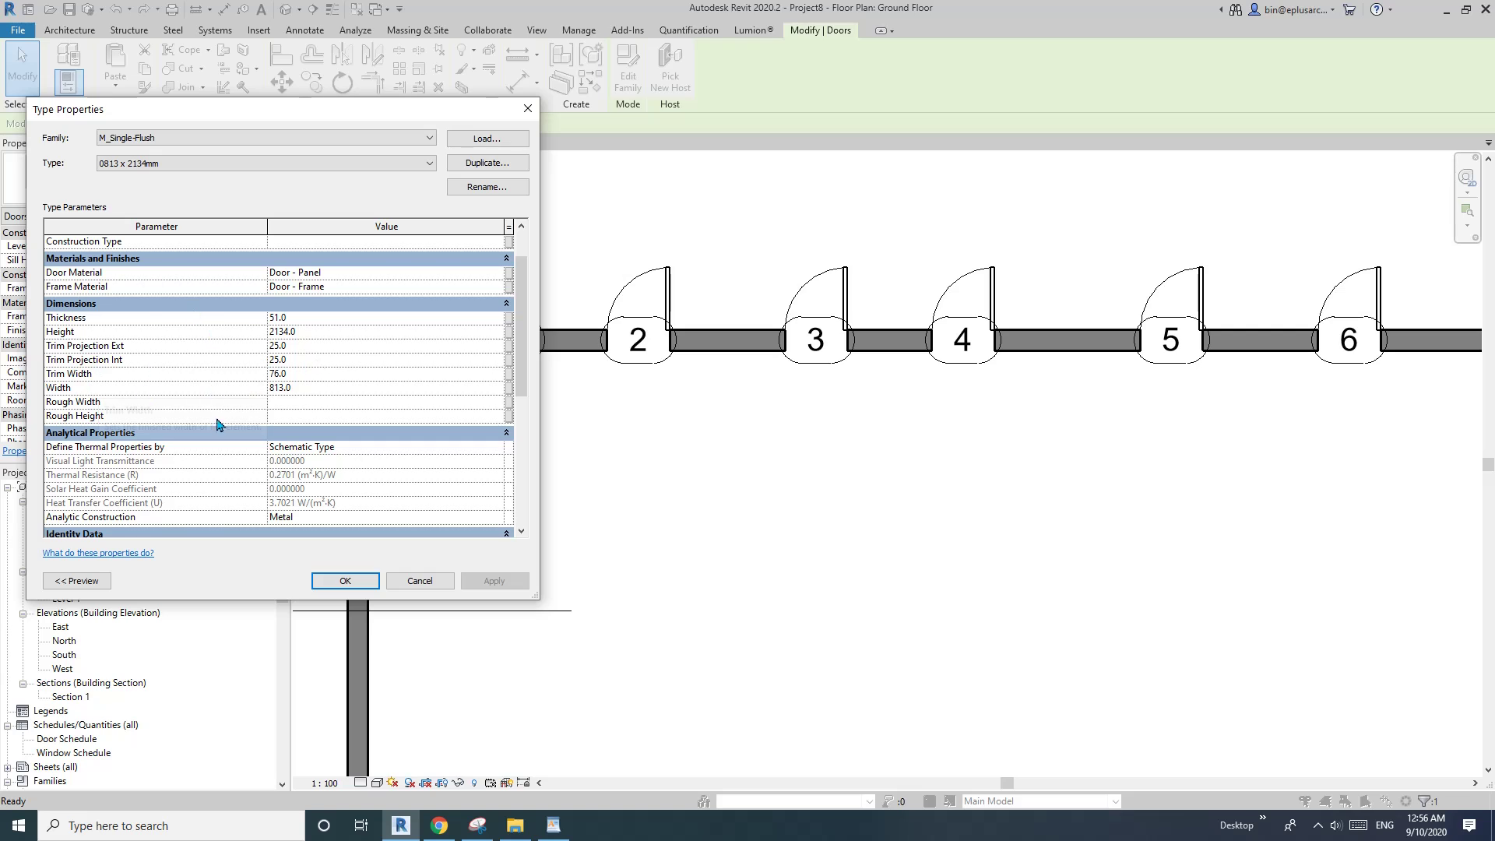
pyautogui.moveTo(524, 346)
pyautogui.mouseDown()
pyautogui.moveTo(524, 423)
pyautogui.moveTo(530, 374)
pyautogui.mouseUp()
pyautogui.scroll(3, 532, 379)
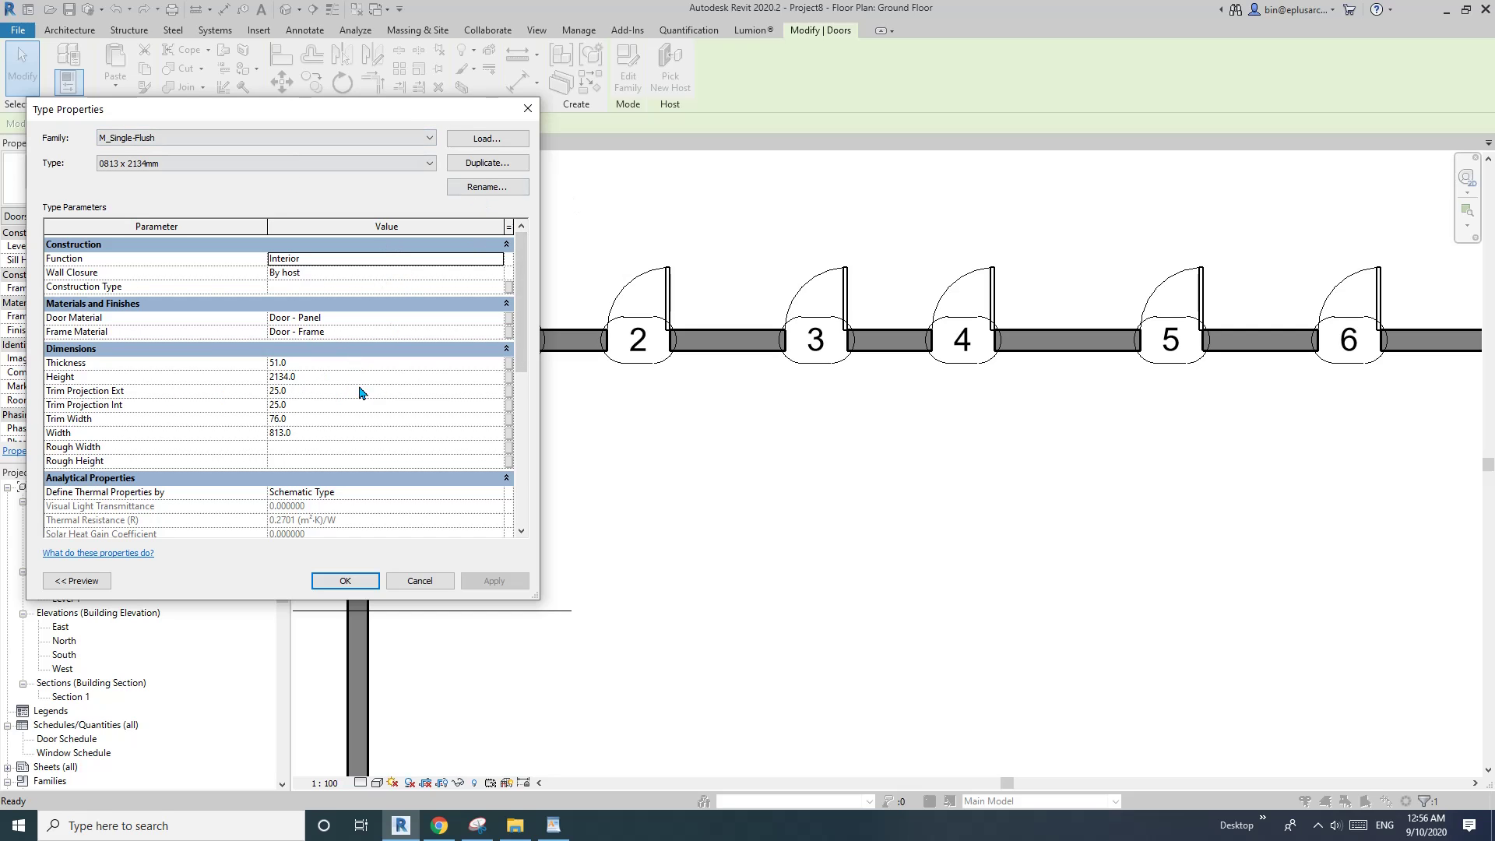
pyautogui.click(520, 115)
pyautogui.click(672, 277)
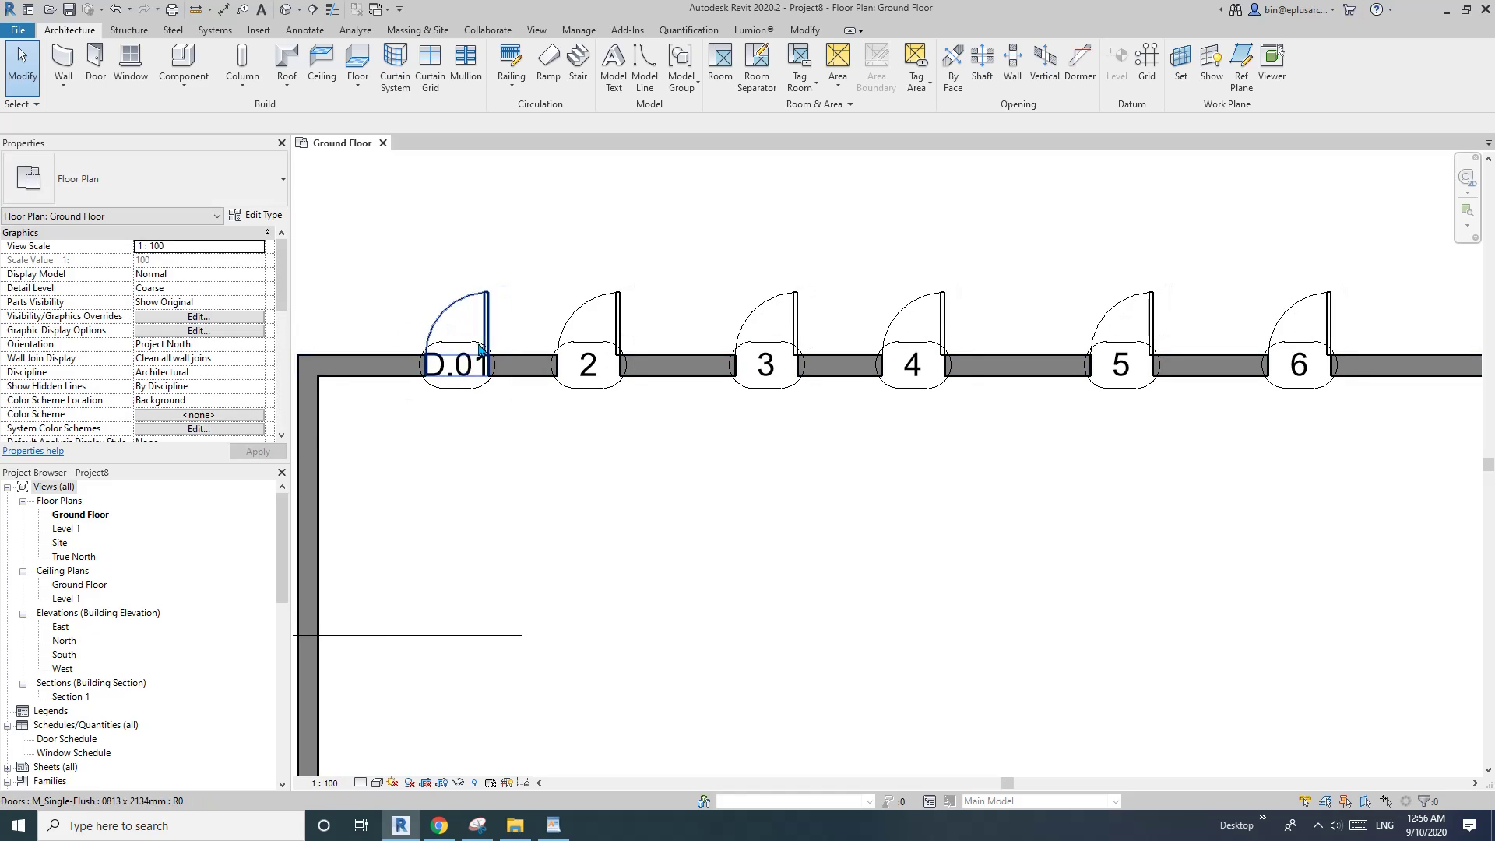
# Enter AAAAAAA as the comment of door D.01
pyautogui.click(487, 310)
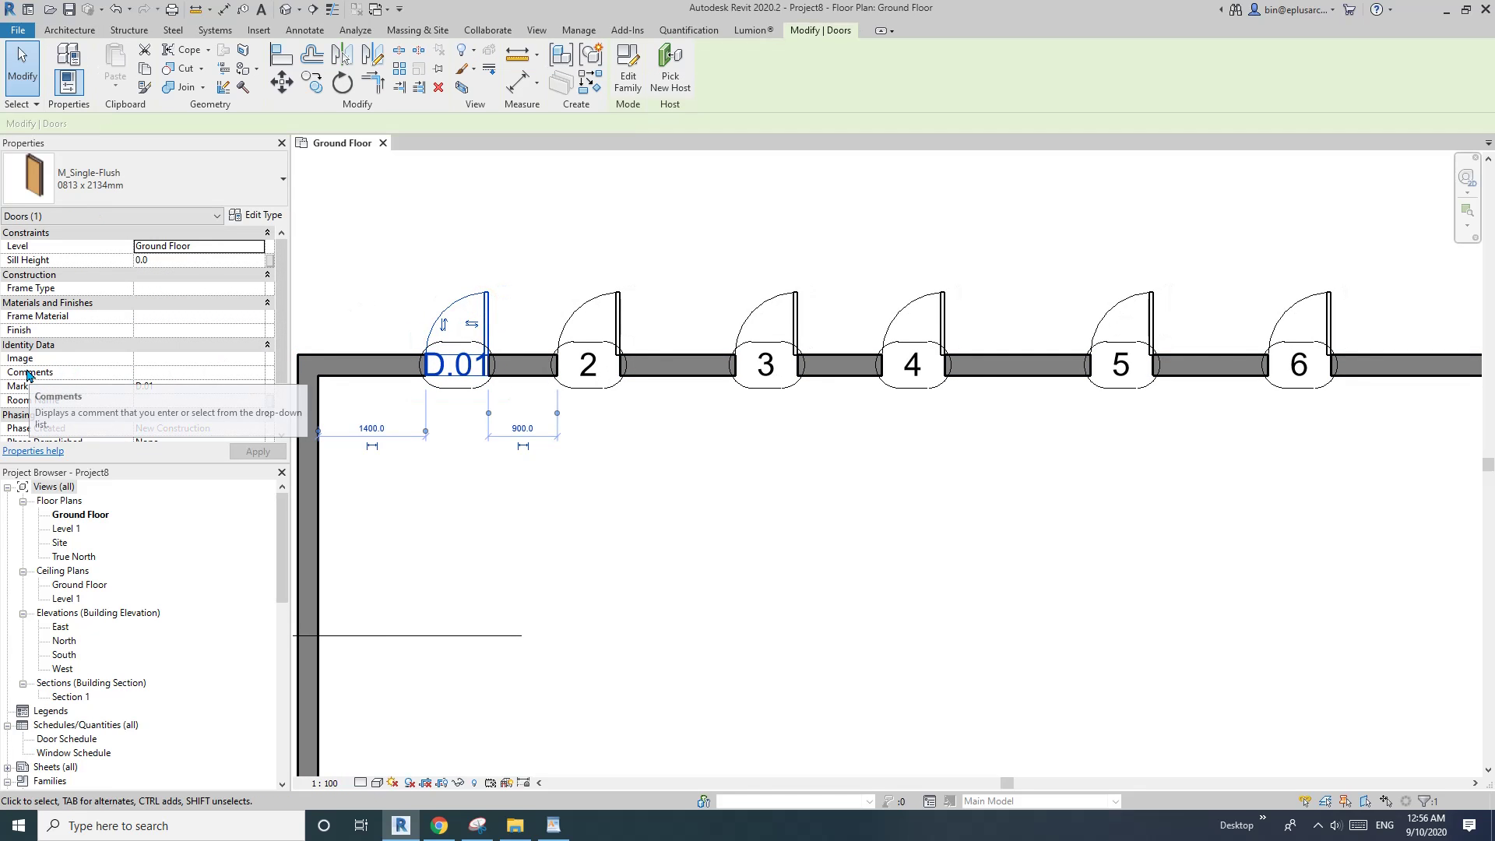
pyautogui.click(179, 373)
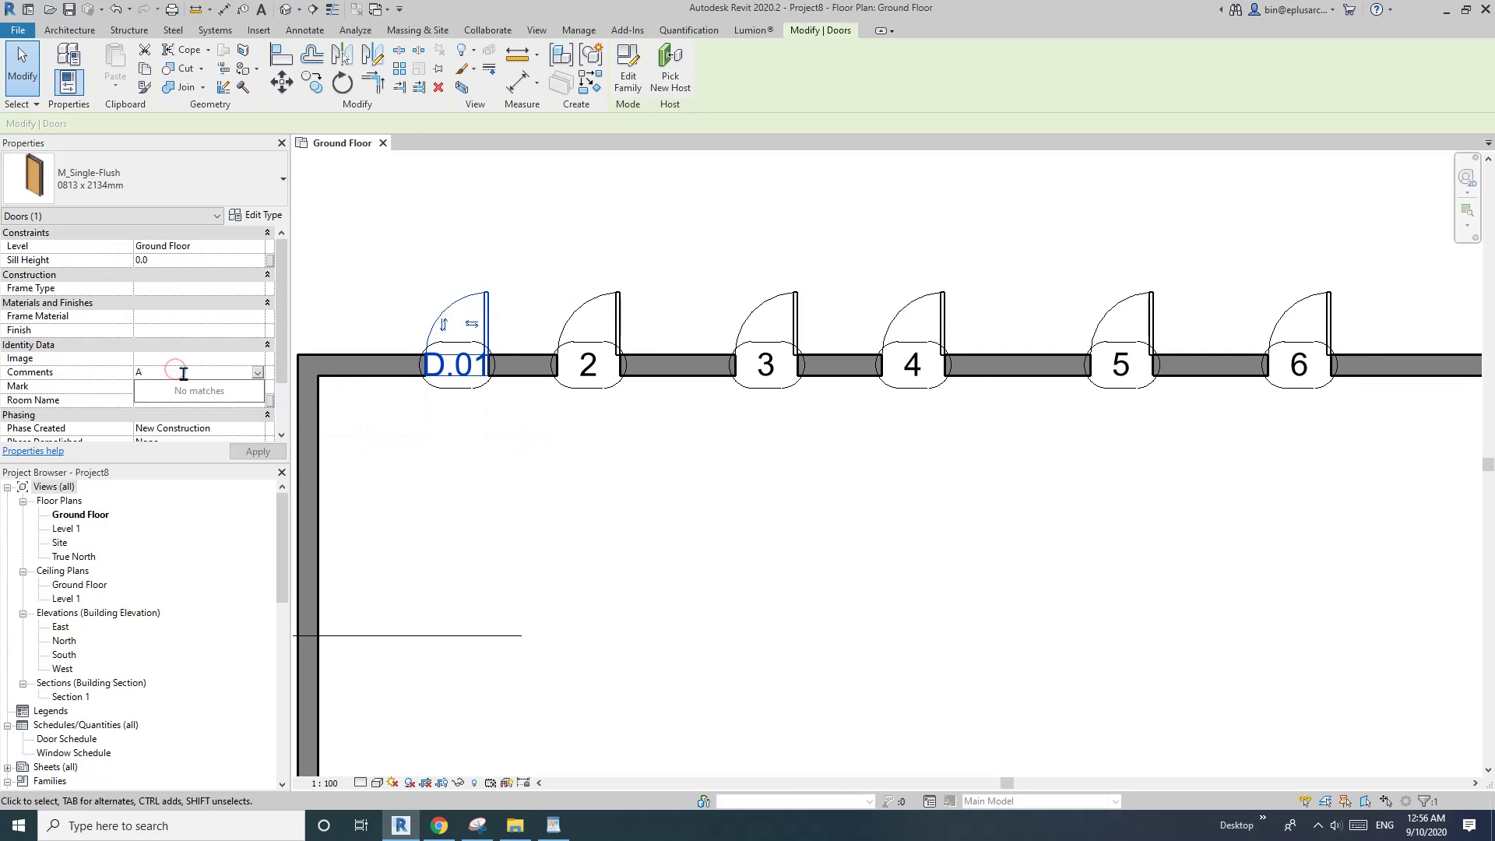
pyautogui.click(374, 462)
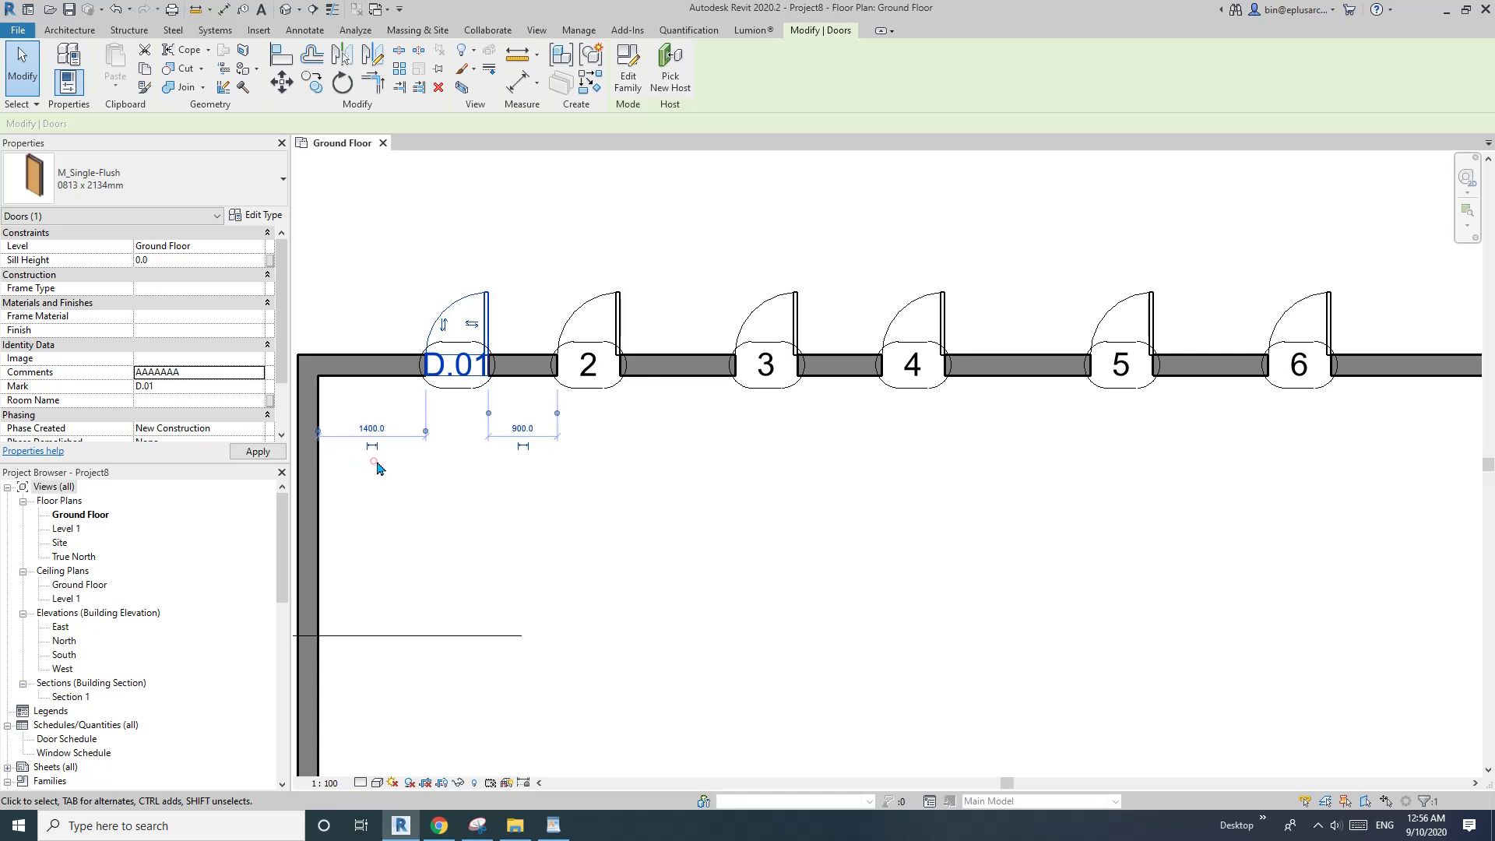
pyautogui.moveTo(462, 450); pyautogui.dragTo(489, 451, button='middle')
# Inspect the Comments value of the other five doors and compare it with door D.01
pyautogui.click(645, 302)
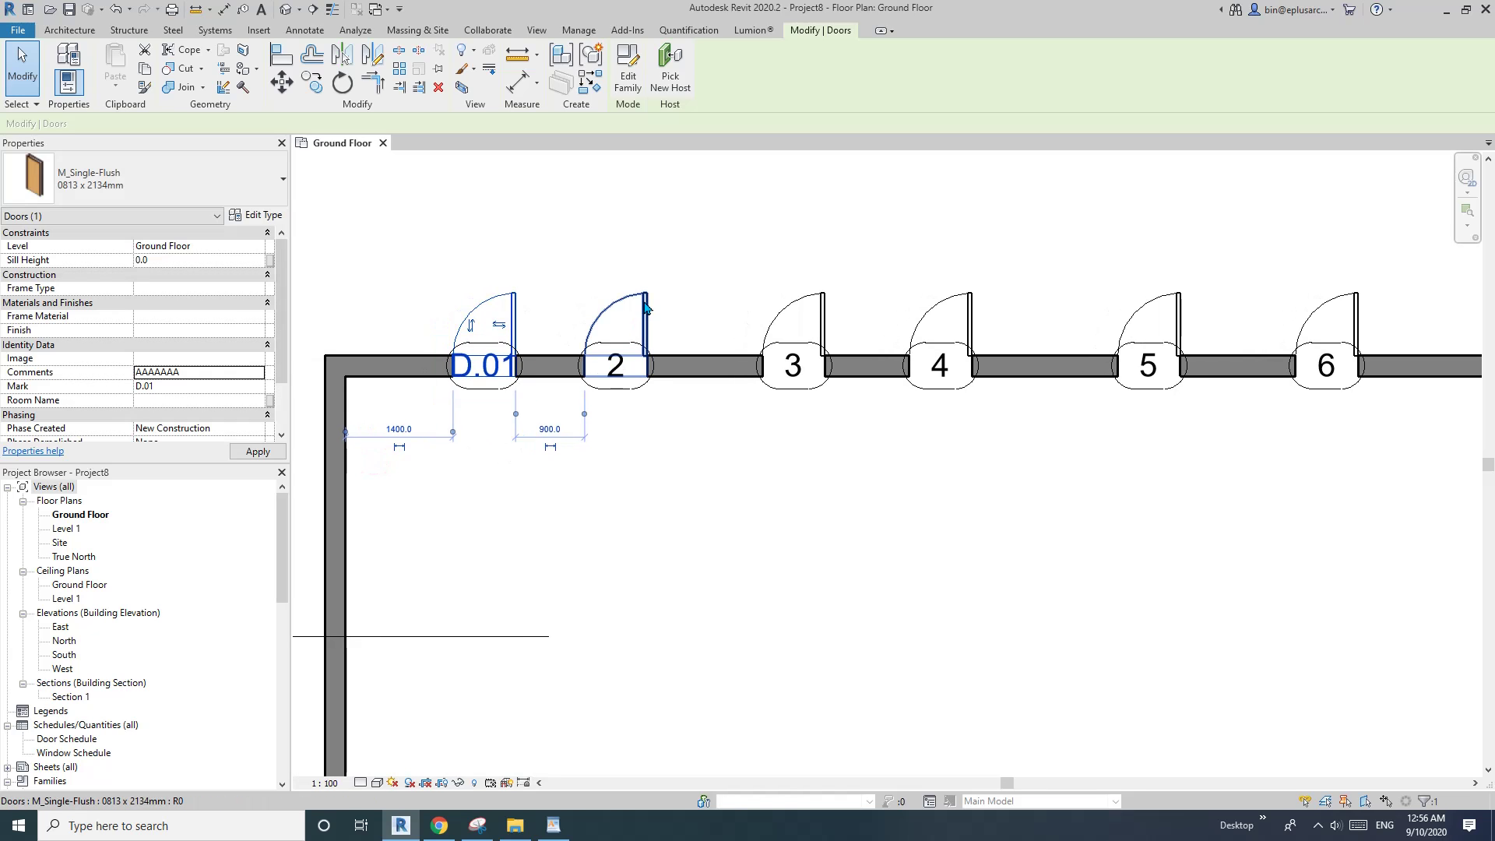
pyautogui.click(824, 306)
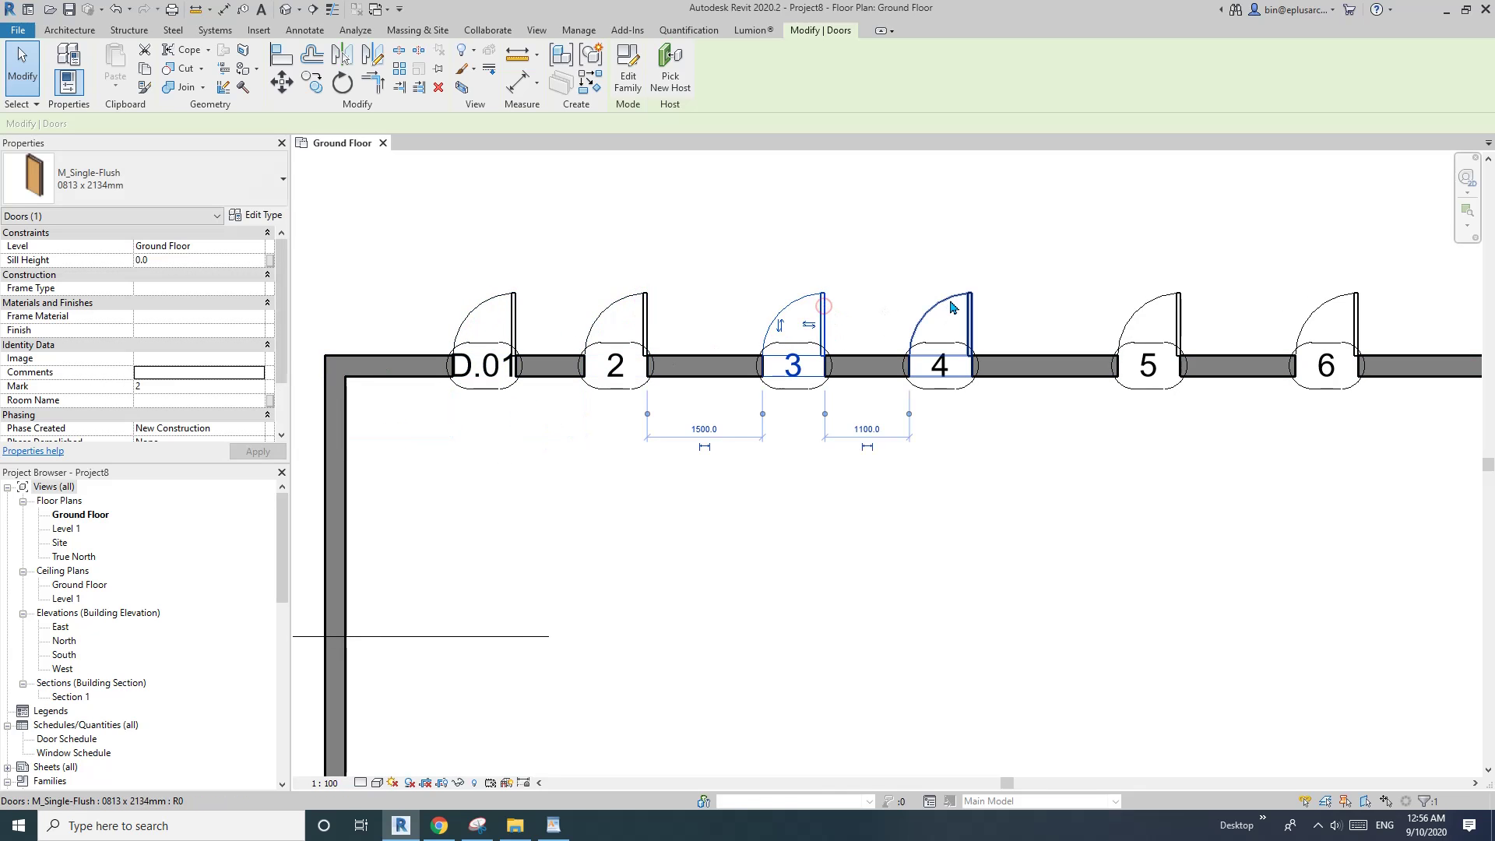
pyautogui.click(956, 298)
pyautogui.click(1149, 295)
pyautogui.click(1125, 254)
pyautogui.click(1335, 299)
pyautogui.click(788, 236)
pyautogui.click(510, 294)
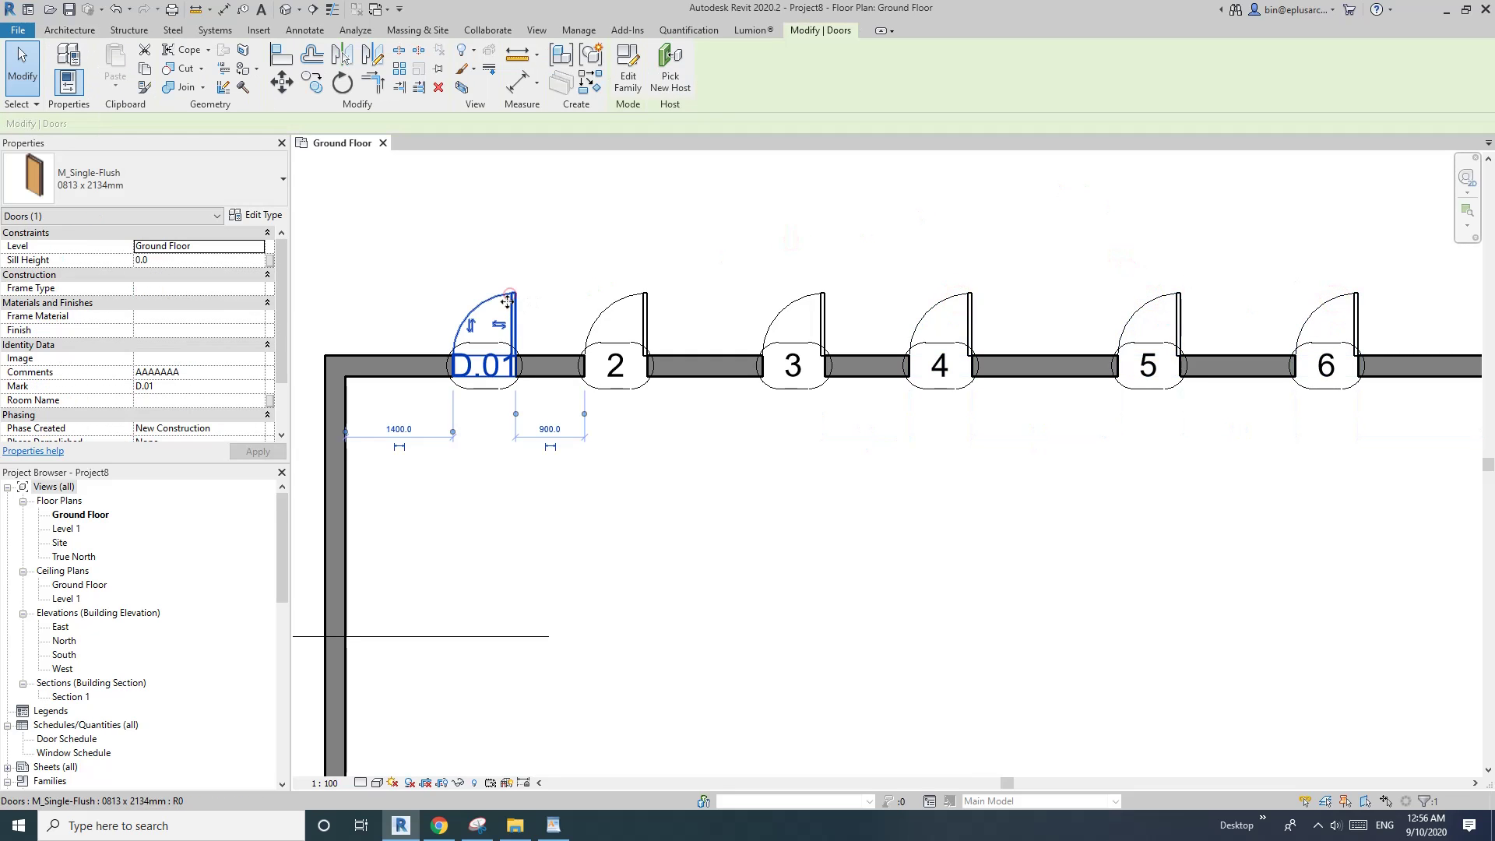
# Enter BBB as the comment of door 2 and CC as the comment of door 3
pyautogui.click(615, 327)
pyautogui.click(190, 373)
pyautogui.write('BBB')
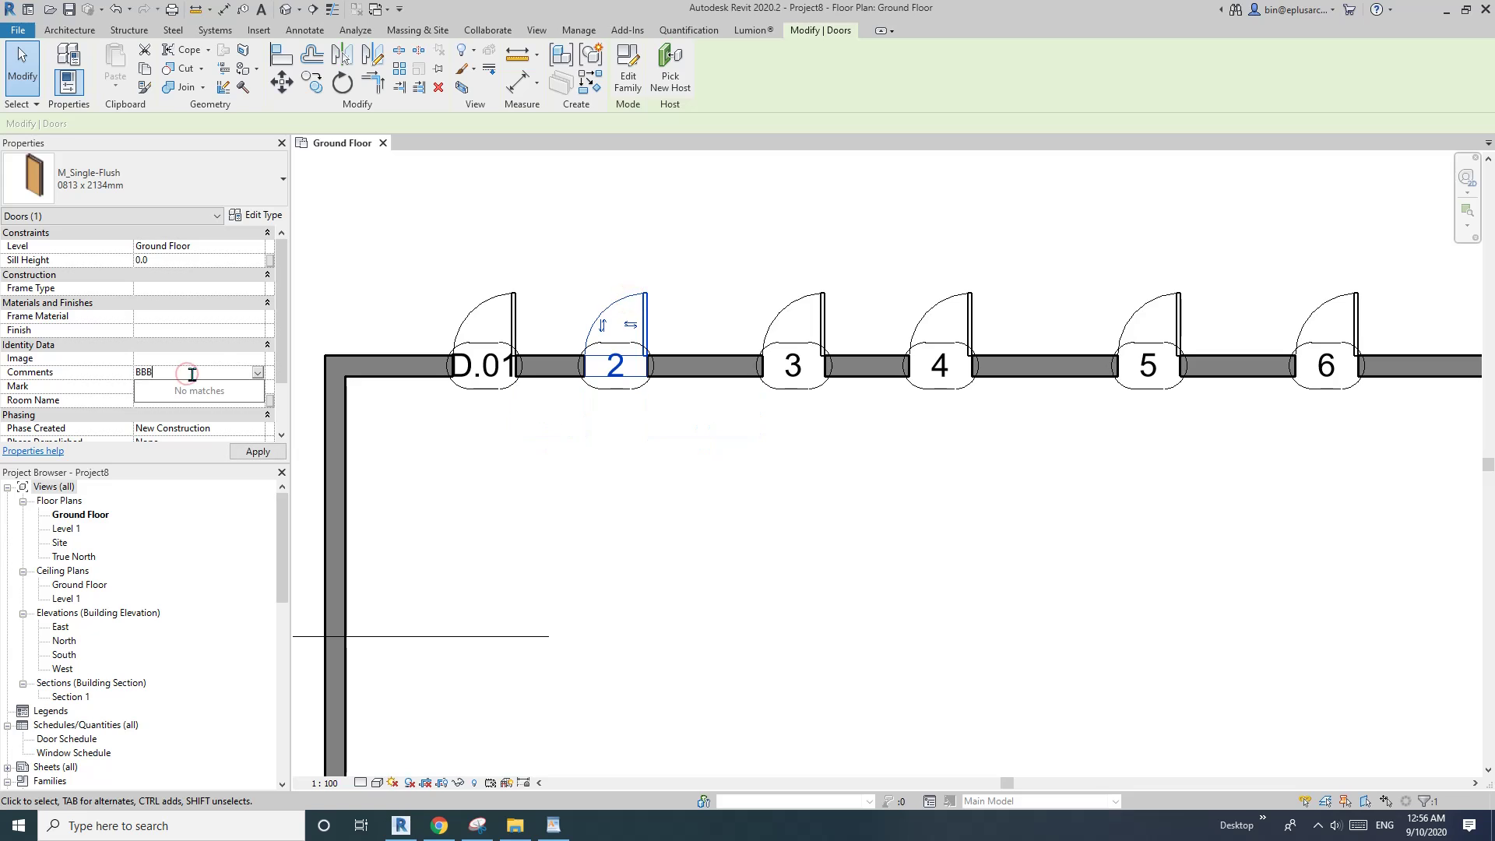
pyautogui.click(793, 327)
pyautogui.click(199, 373)
pyautogui.write('CC')
pyautogui.click(597, 228)
# Compare the comments of several doors and look at the type properties of door D.01
pyautogui.click(960, 304)
pyautogui.scroll(-2, 487, 297)
pyautogui.click(579, 292)
pyautogui.click(505, 298)
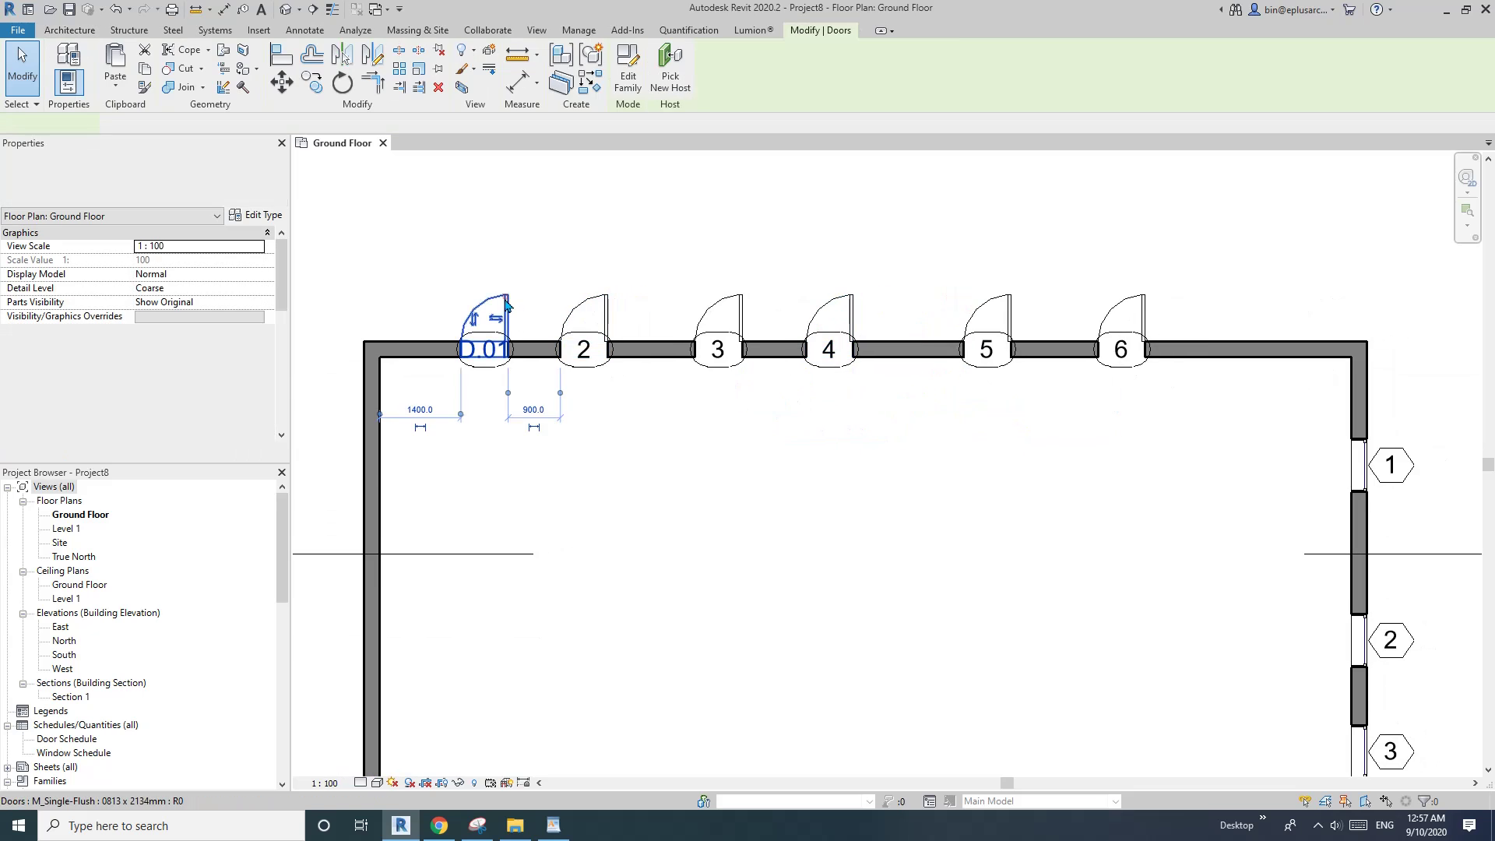
pyautogui.scroll(2, 499, 300)
pyautogui.click(255, 218)
pyautogui.press('Escape')
pyautogui.moveTo(757, 262); pyautogui.dragTo(797, 284, button='middle')
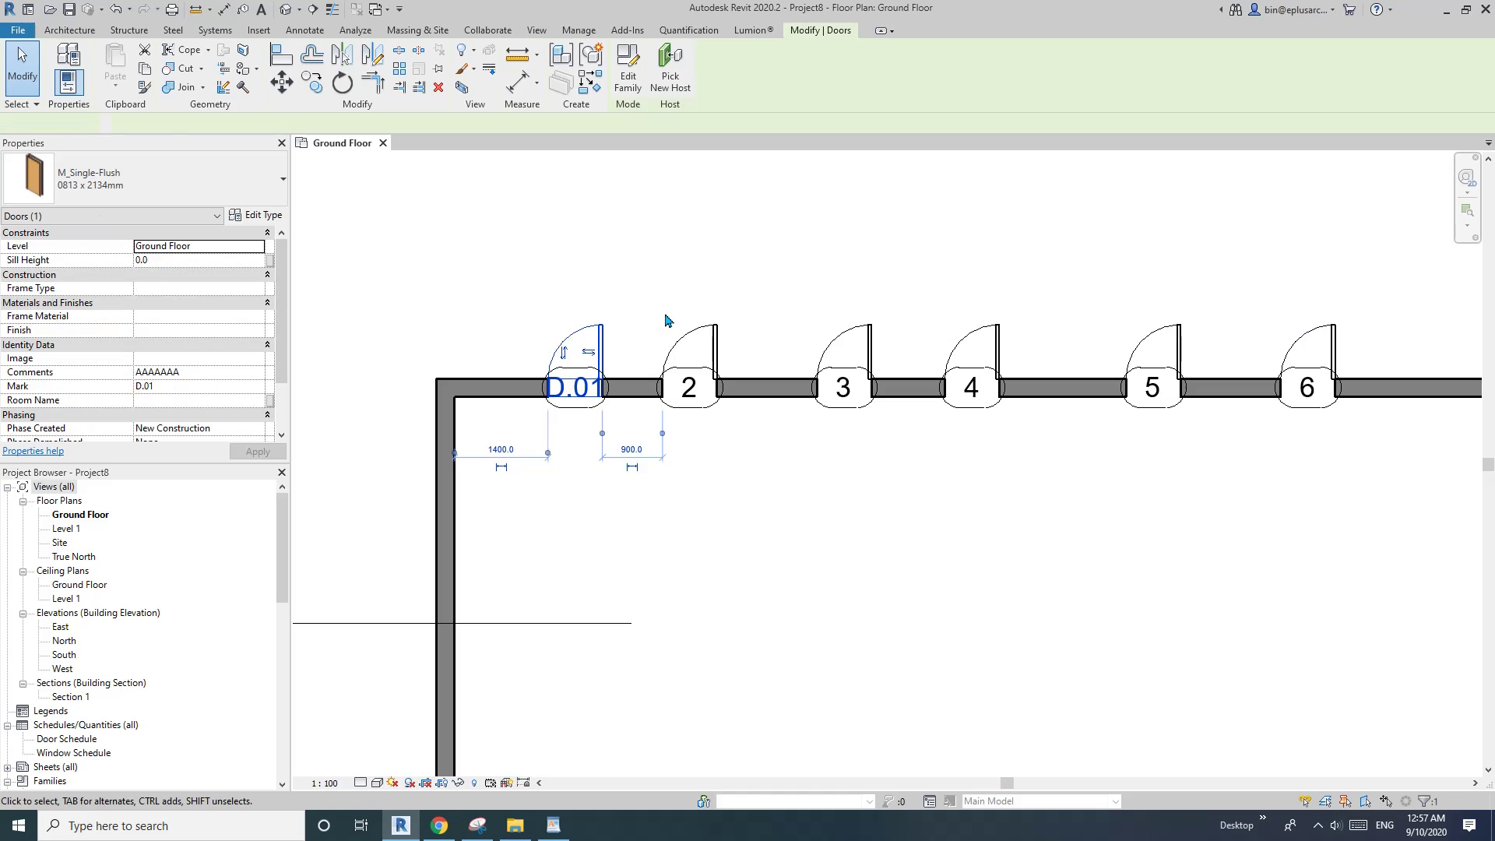
# Select all instances of the door D.01 type and view its available M_Single-Flush types
pyautogui.press('s')
pyautogui.press('a')
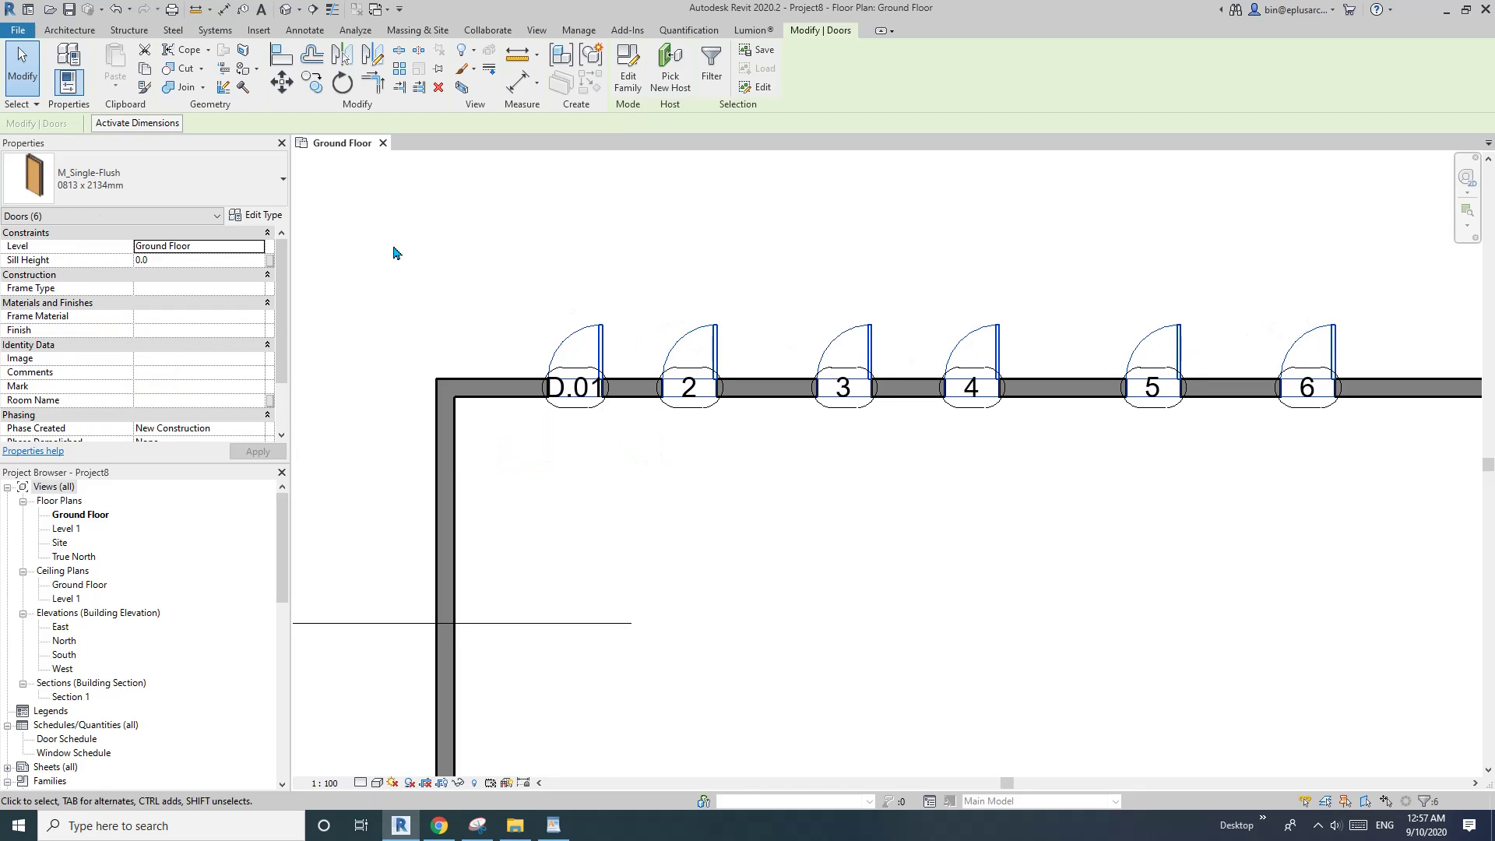
pyautogui.click(187, 187)
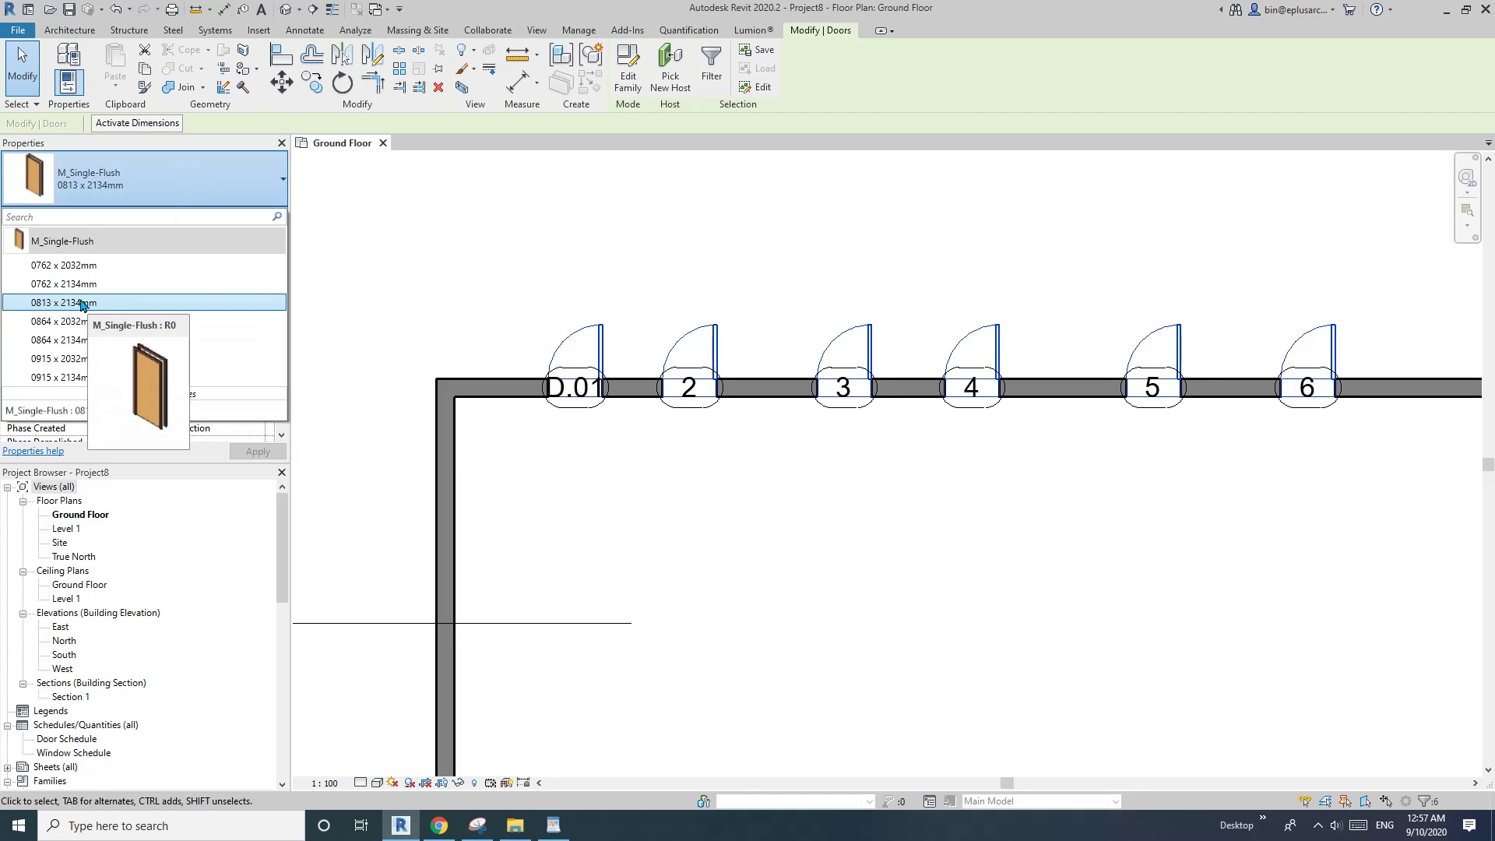
pyautogui.click(508, 260)
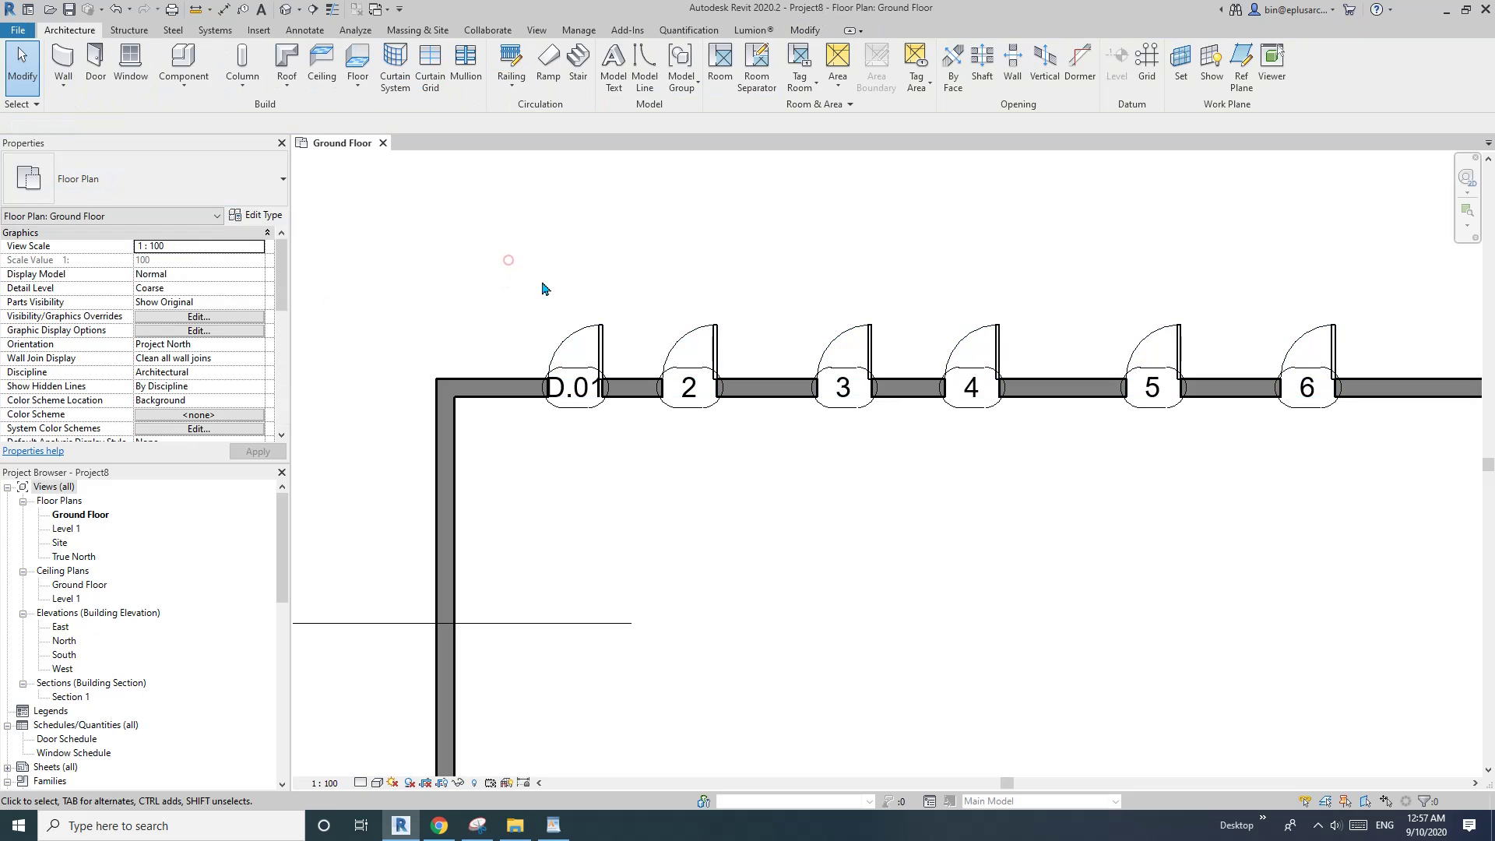
# Change the Width type parameter of door D.01's type and inspect the effect on all six doors
pyautogui.click(588, 342)
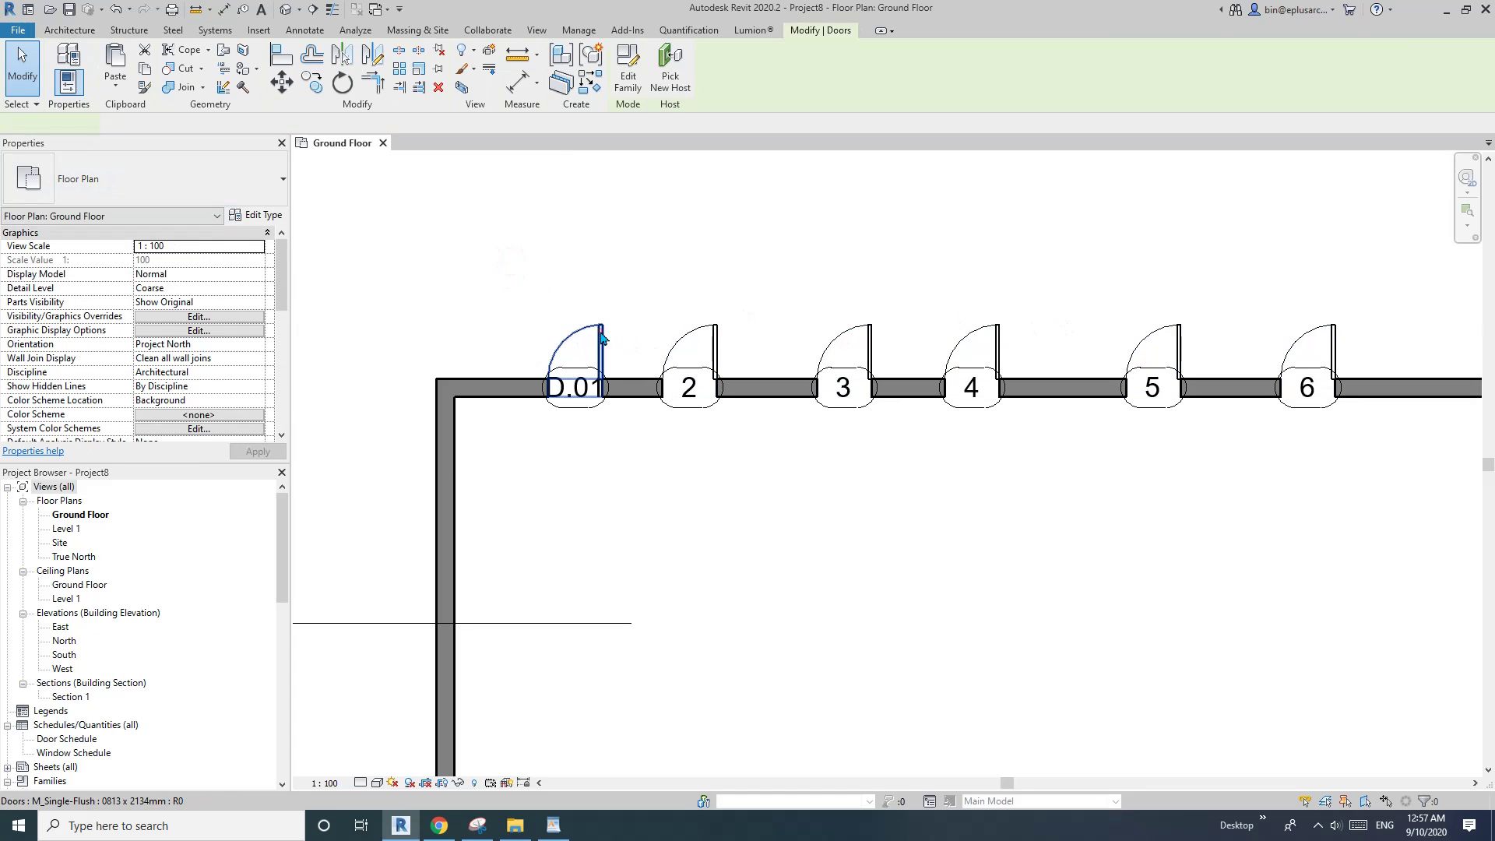
pyautogui.click(255, 213)
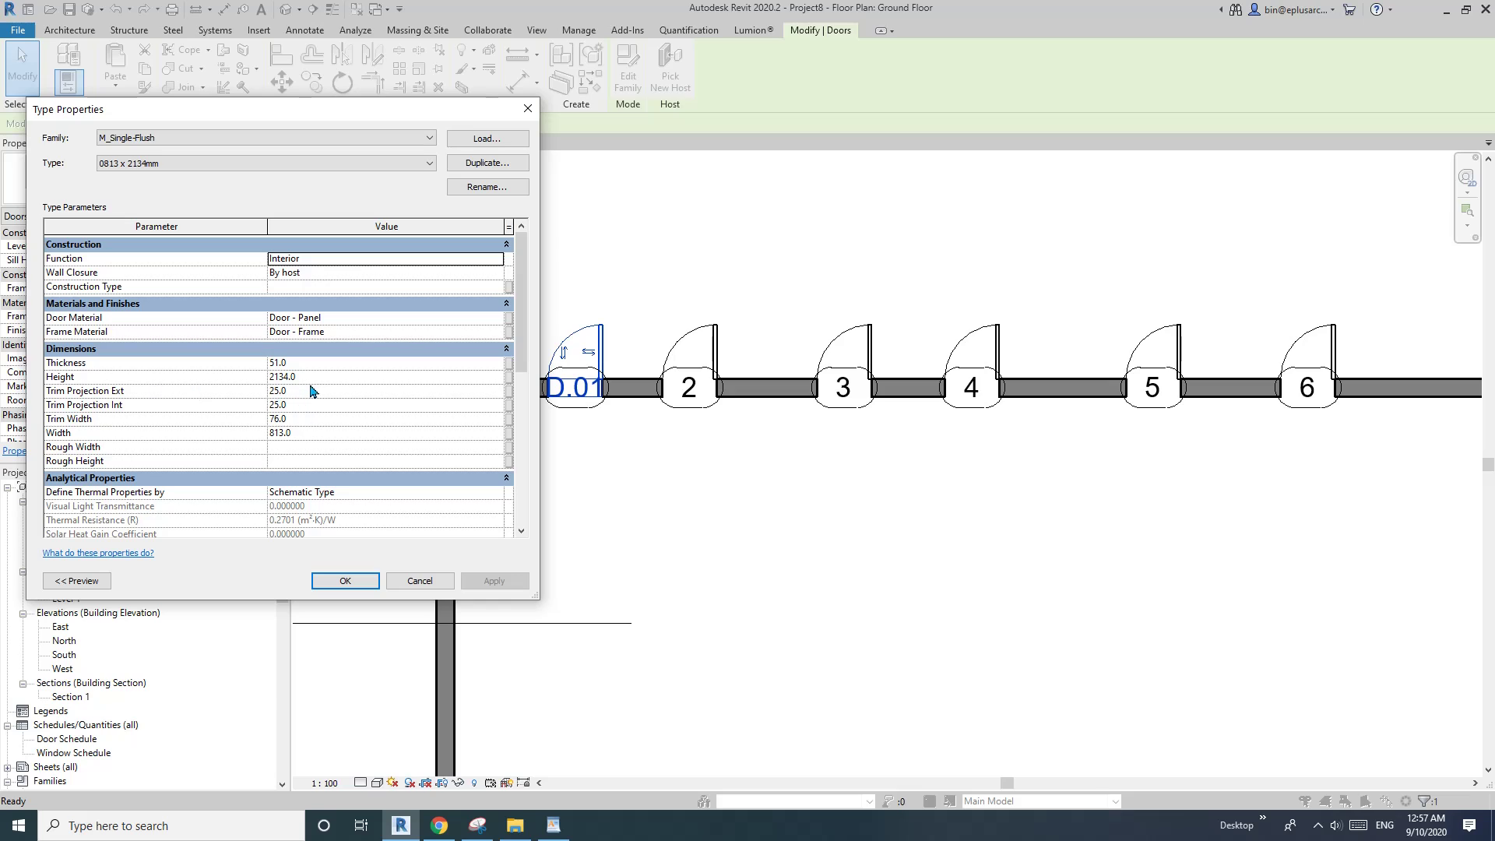
pyautogui.click(320, 434)
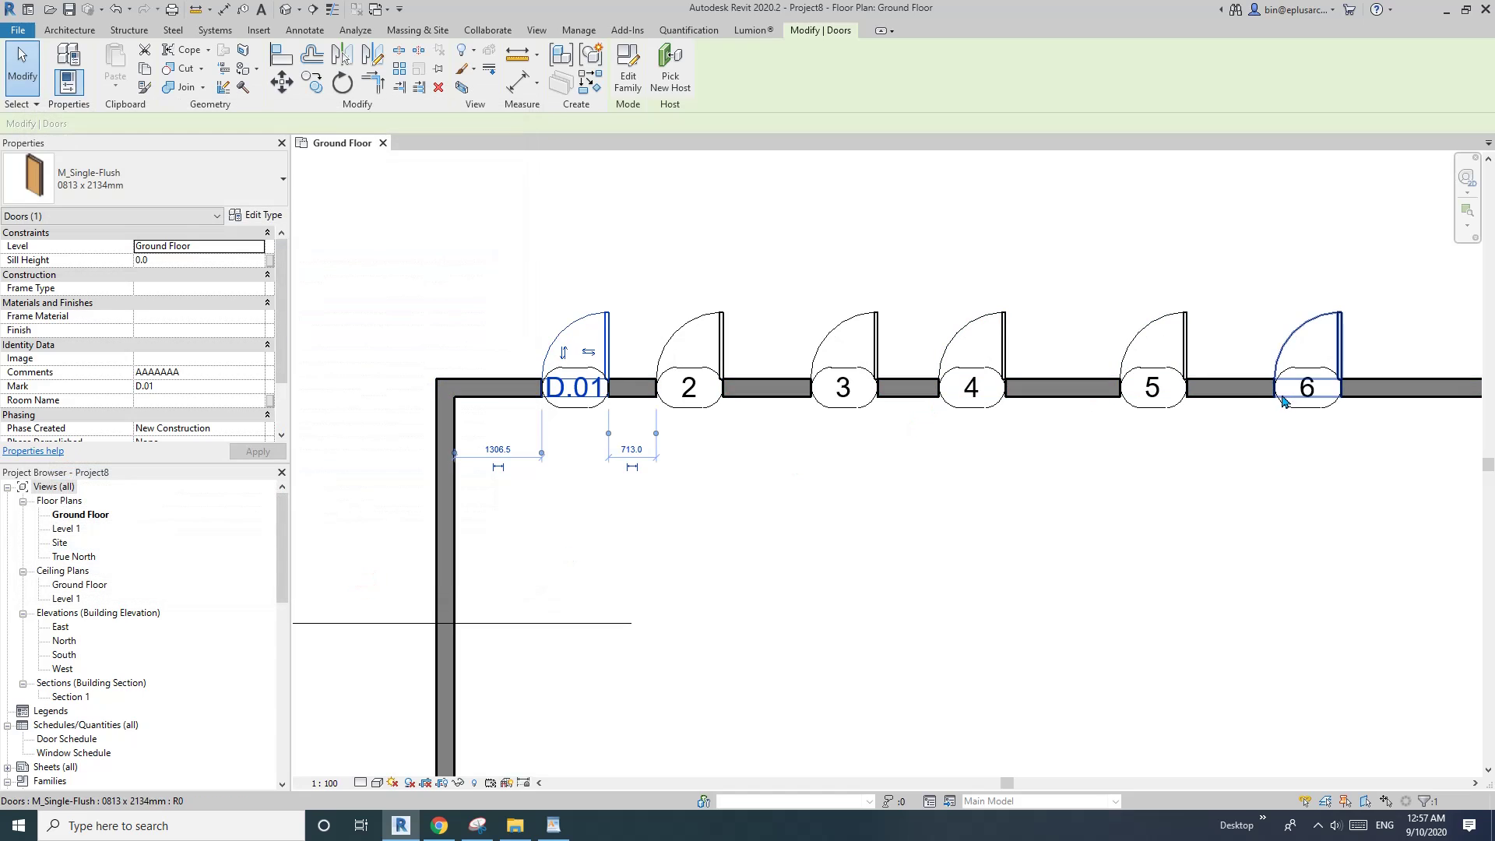
pyautogui.moveTo(674, 435)
pyautogui.mouseDown(button='middle')
pyautogui.moveTo(655, 439)
pyautogui.moveTo(697, 447)
pyautogui.mouseUp(button='middle')
pyautogui.press('Escape')
pyautogui.click(650, 338)
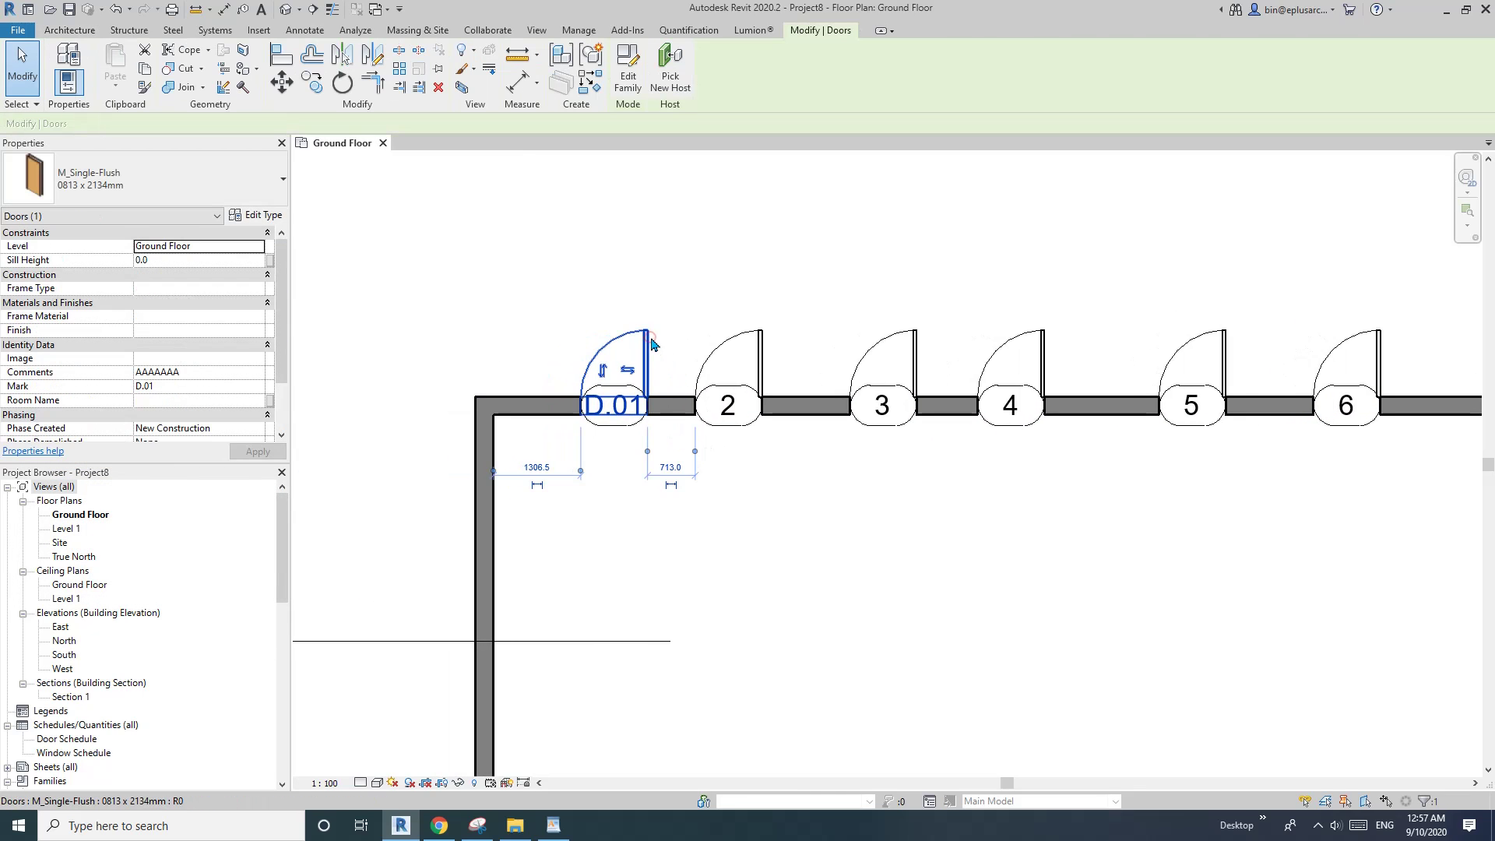
pyautogui.moveTo(816, 366); pyautogui.dragTo(797, 368, button='middle')
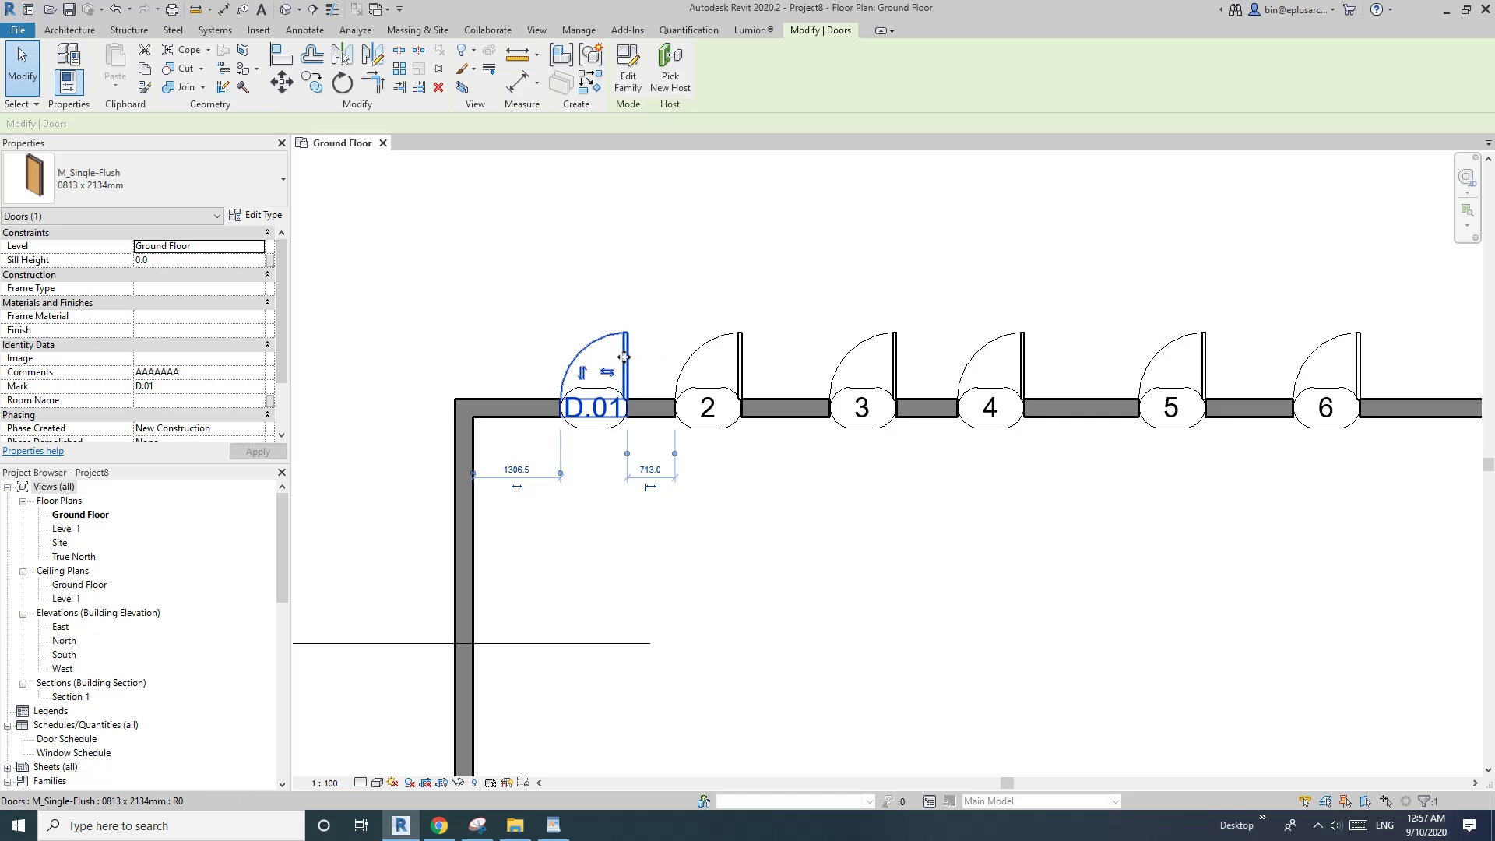
pyautogui.moveTo(668, 368); pyautogui.dragTo(609, 372, button='middle')
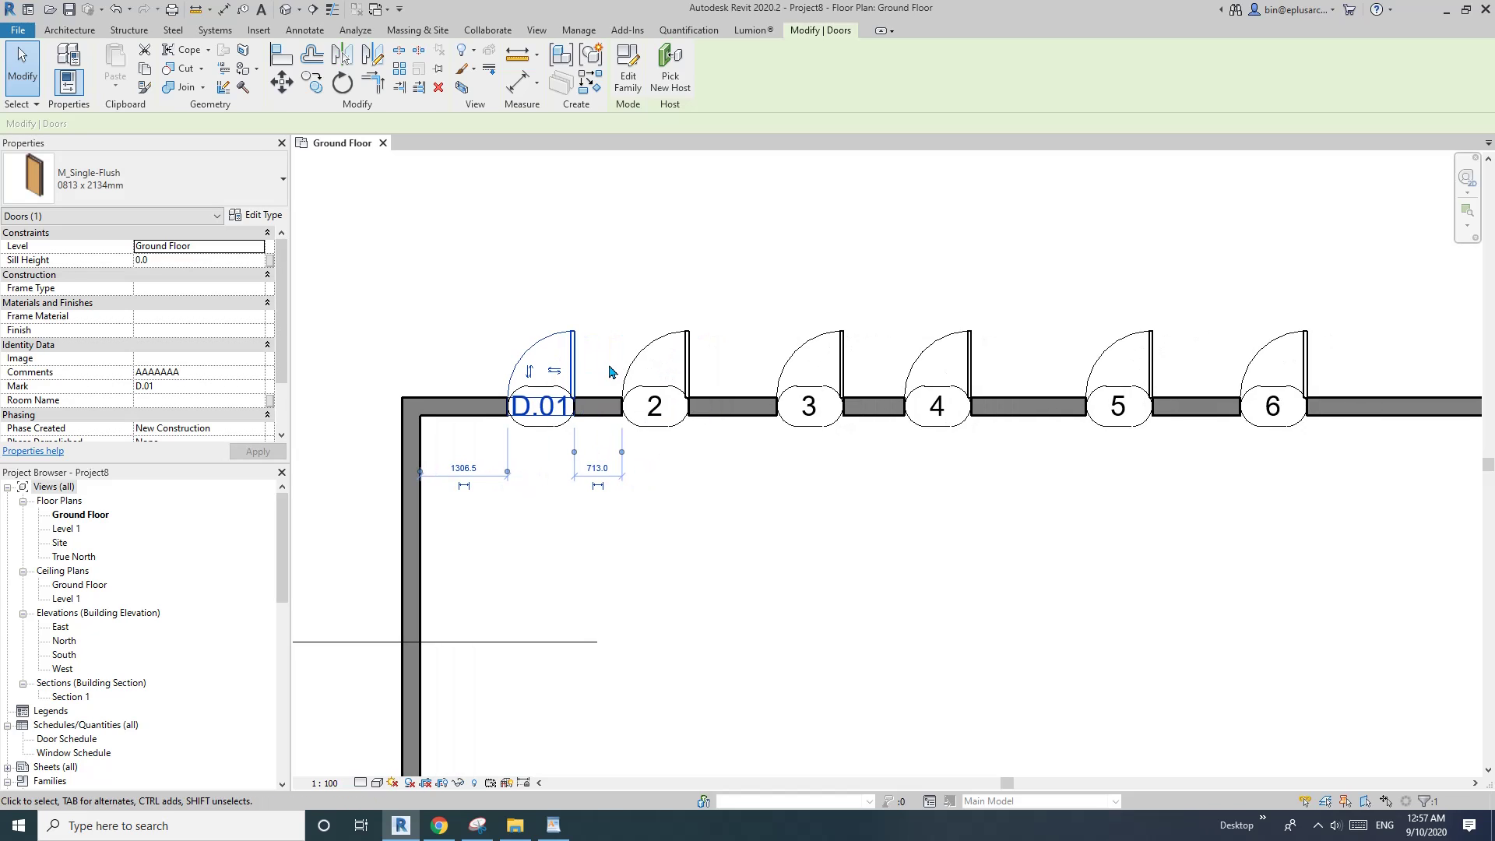
# Undo the width change of the door type
pyautogui.hotkey('ctrl', 'z')
pyautogui.scroll(2, 654, 377)
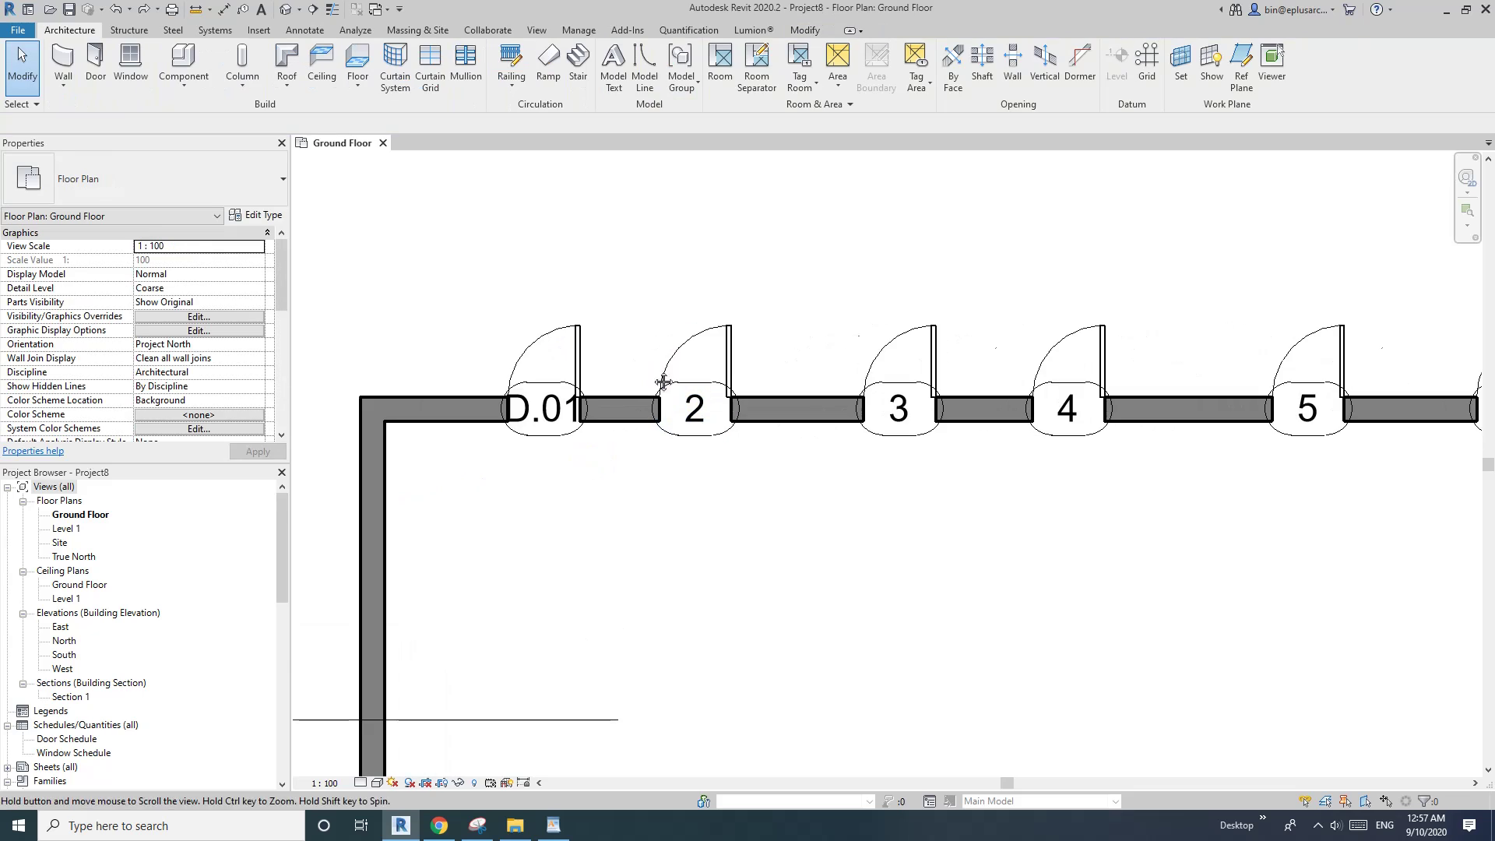
pyautogui.scroll(-2, 585, 353)
# Change the type of door D.01 to M_Single-Flush 0915 x 2134mm and compare it with door 2
pyautogui.click(584, 352)
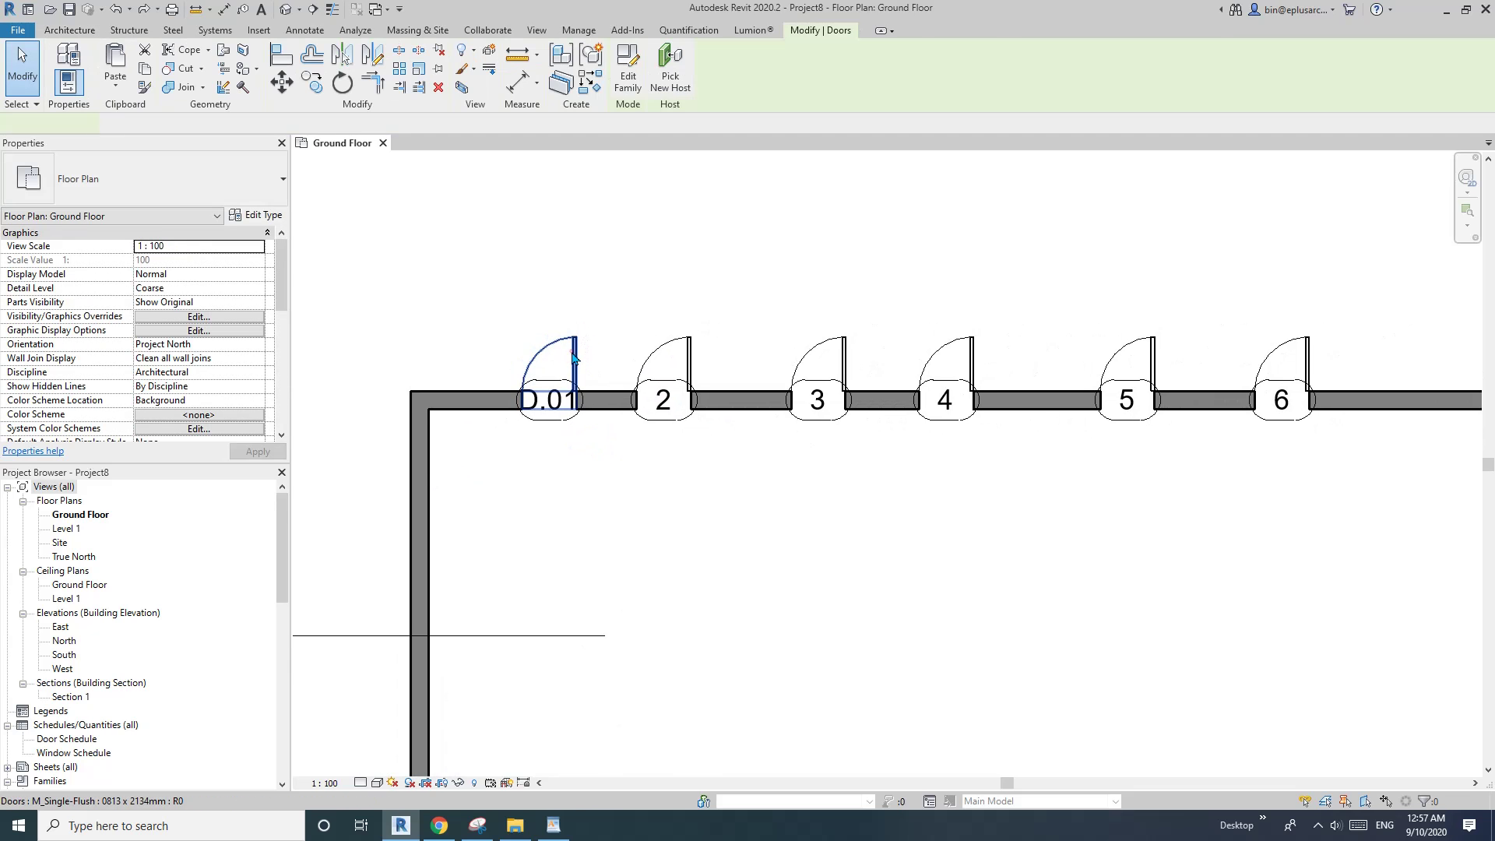
pyautogui.moveTo(427, 261); pyautogui.dragTo(411, 277, button='middle')
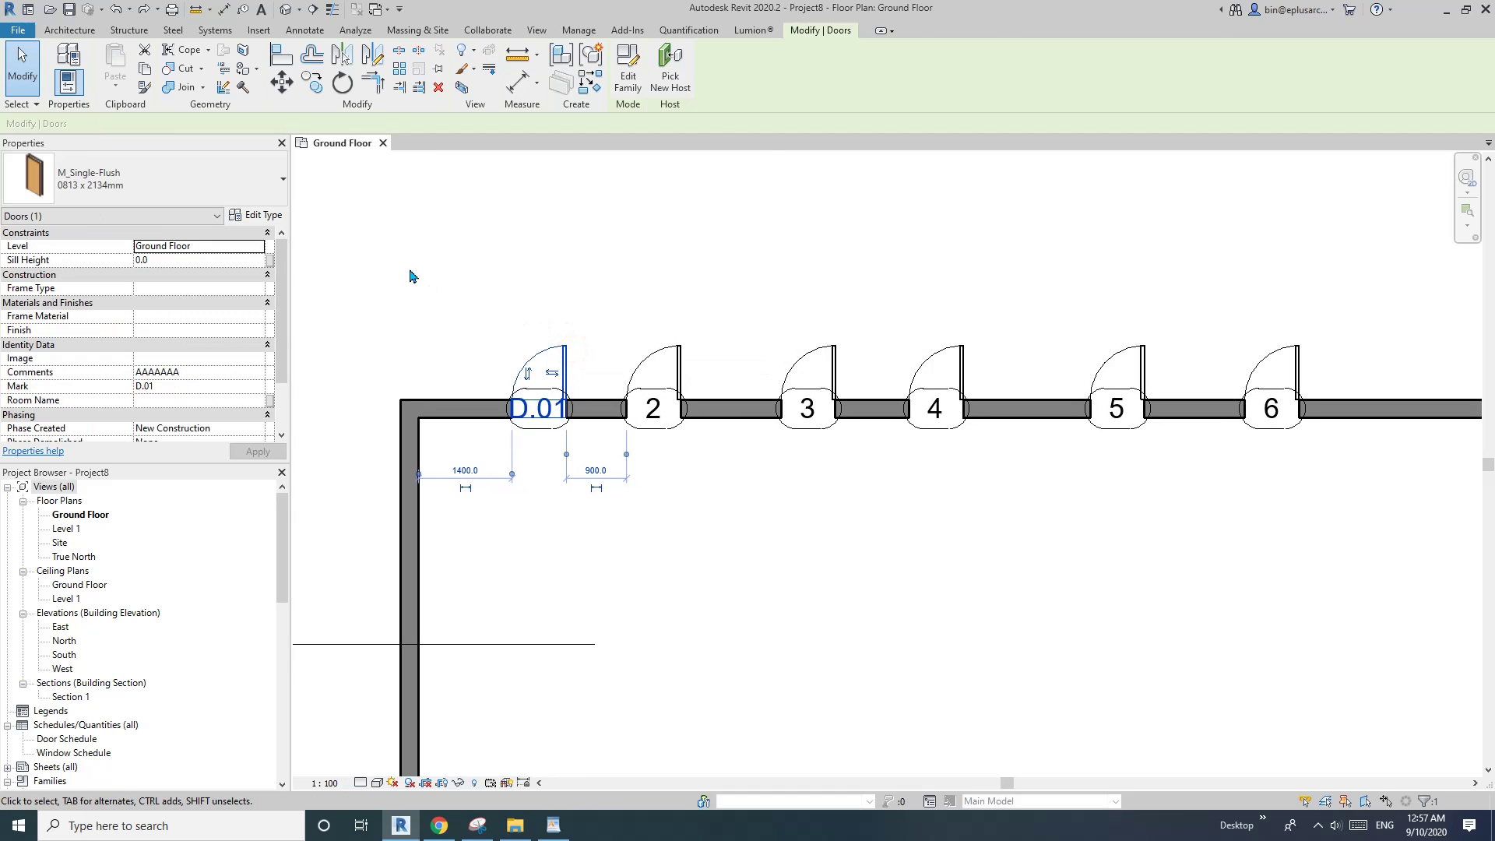
pyautogui.click(231, 188)
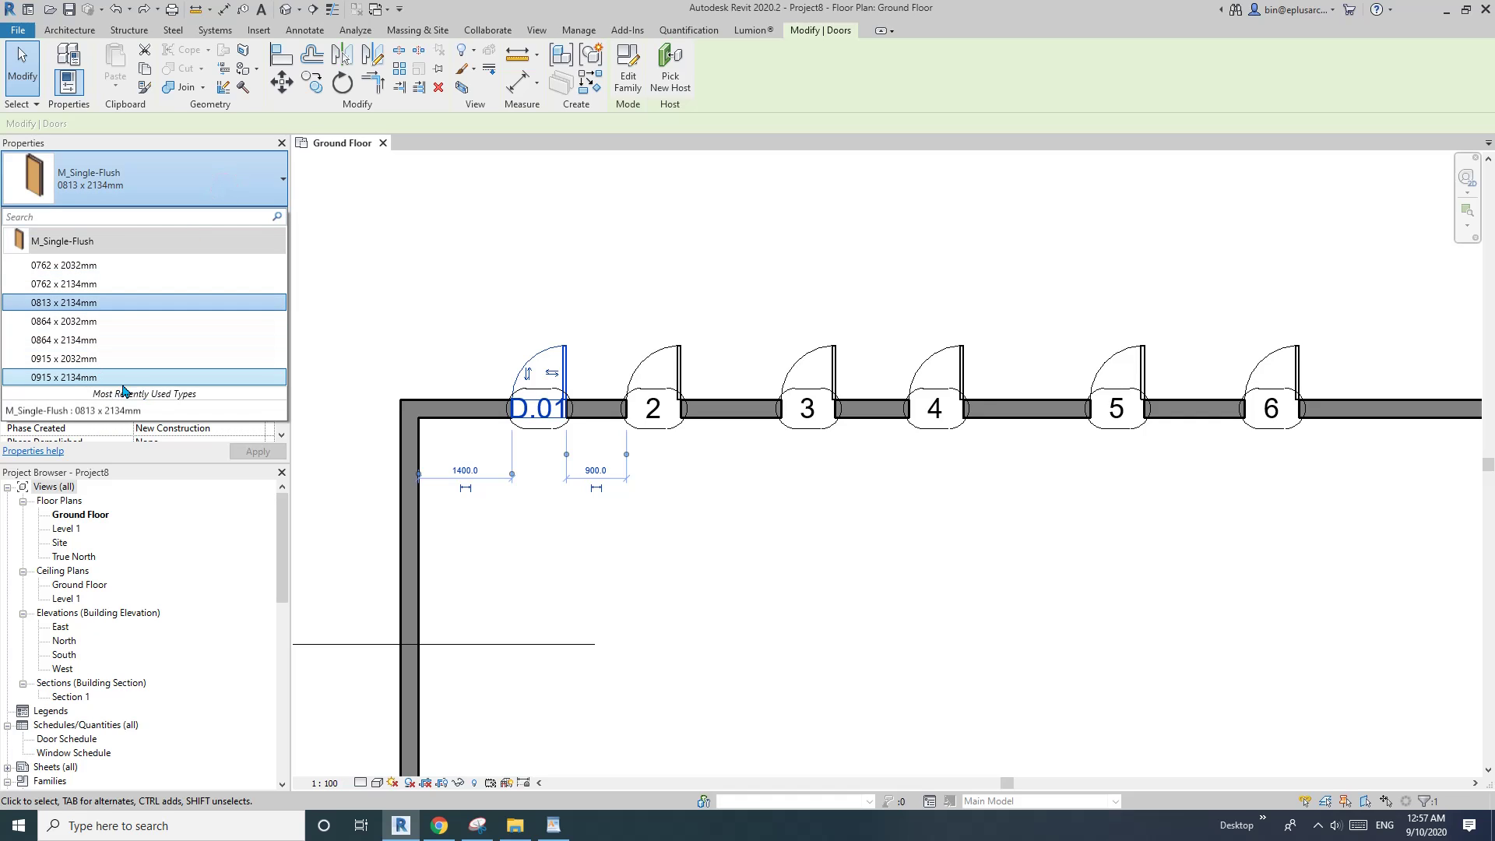
pyautogui.click(104, 380)
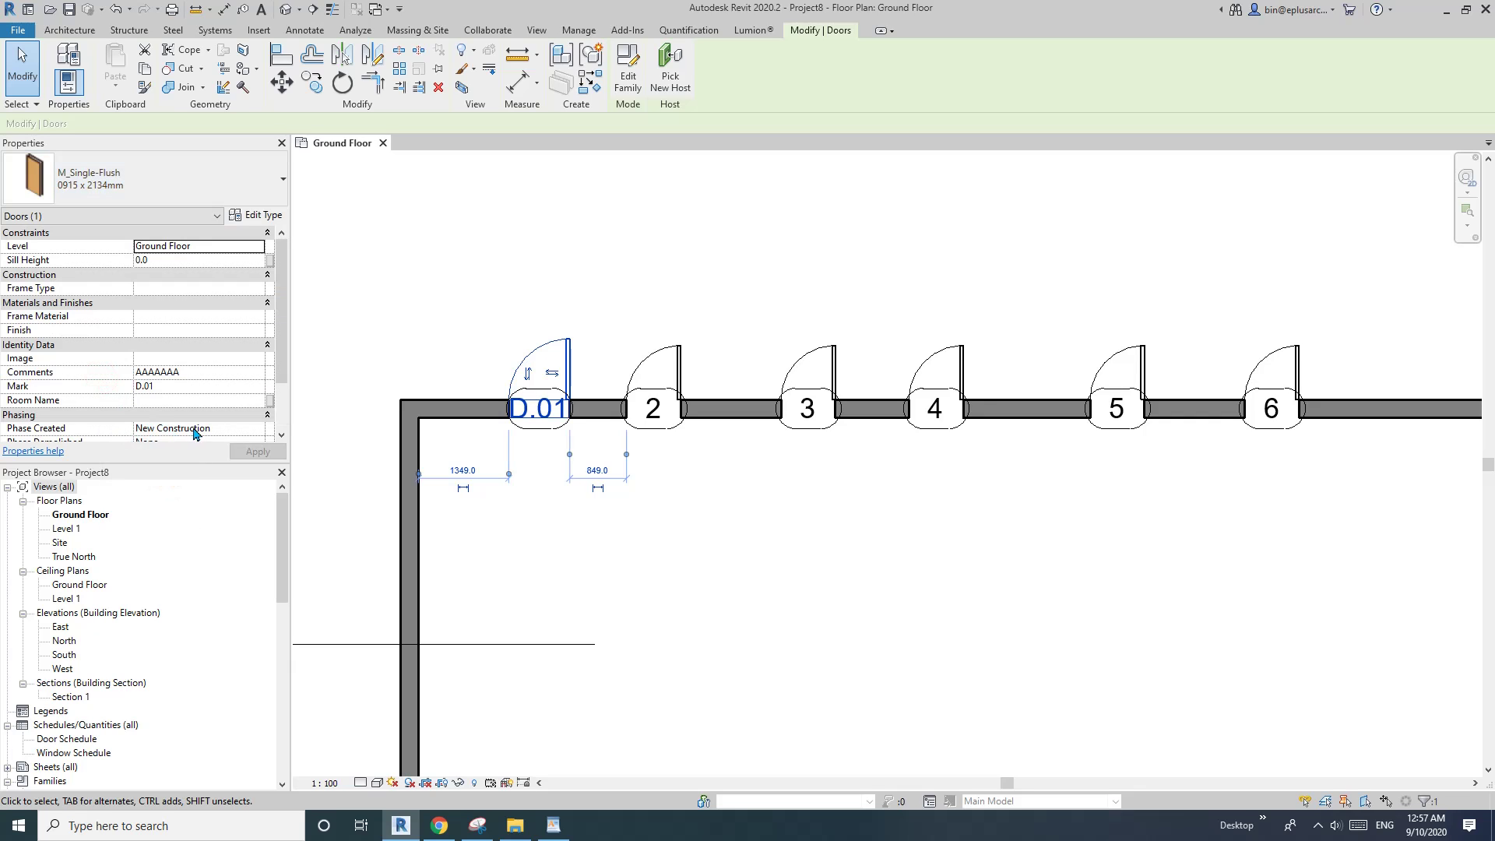
pyautogui.moveTo(656, 357); pyautogui.dragTo(555, 355, button='middle')
pyautogui.click(555, 355)
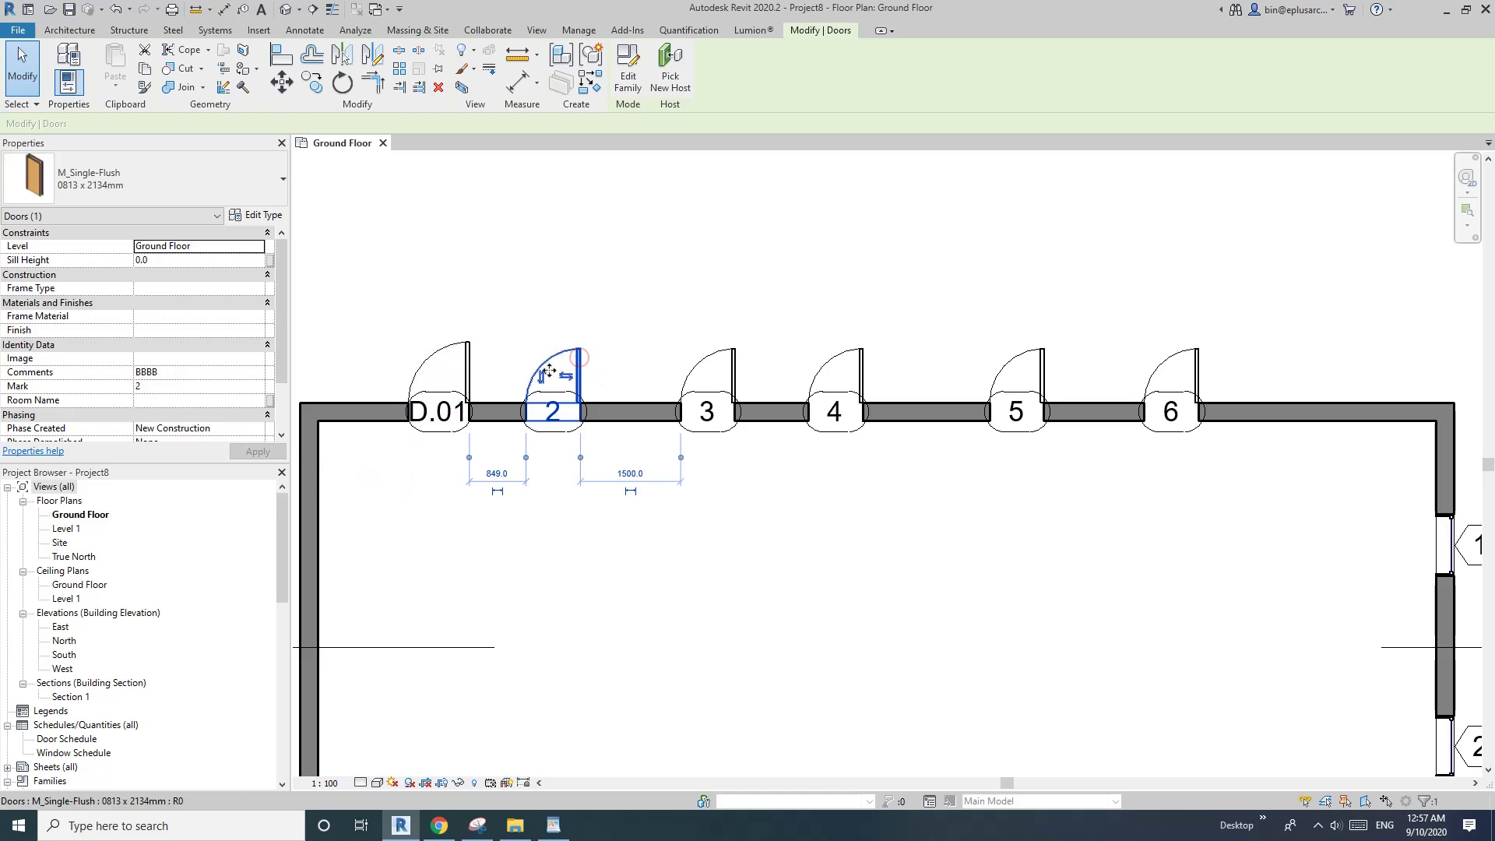
pyautogui.click(471, 362)
# Duplicate door 2's type as 1000X2400 and set its width to 1000 and height to 2400
pyautogui.click(582, 351)
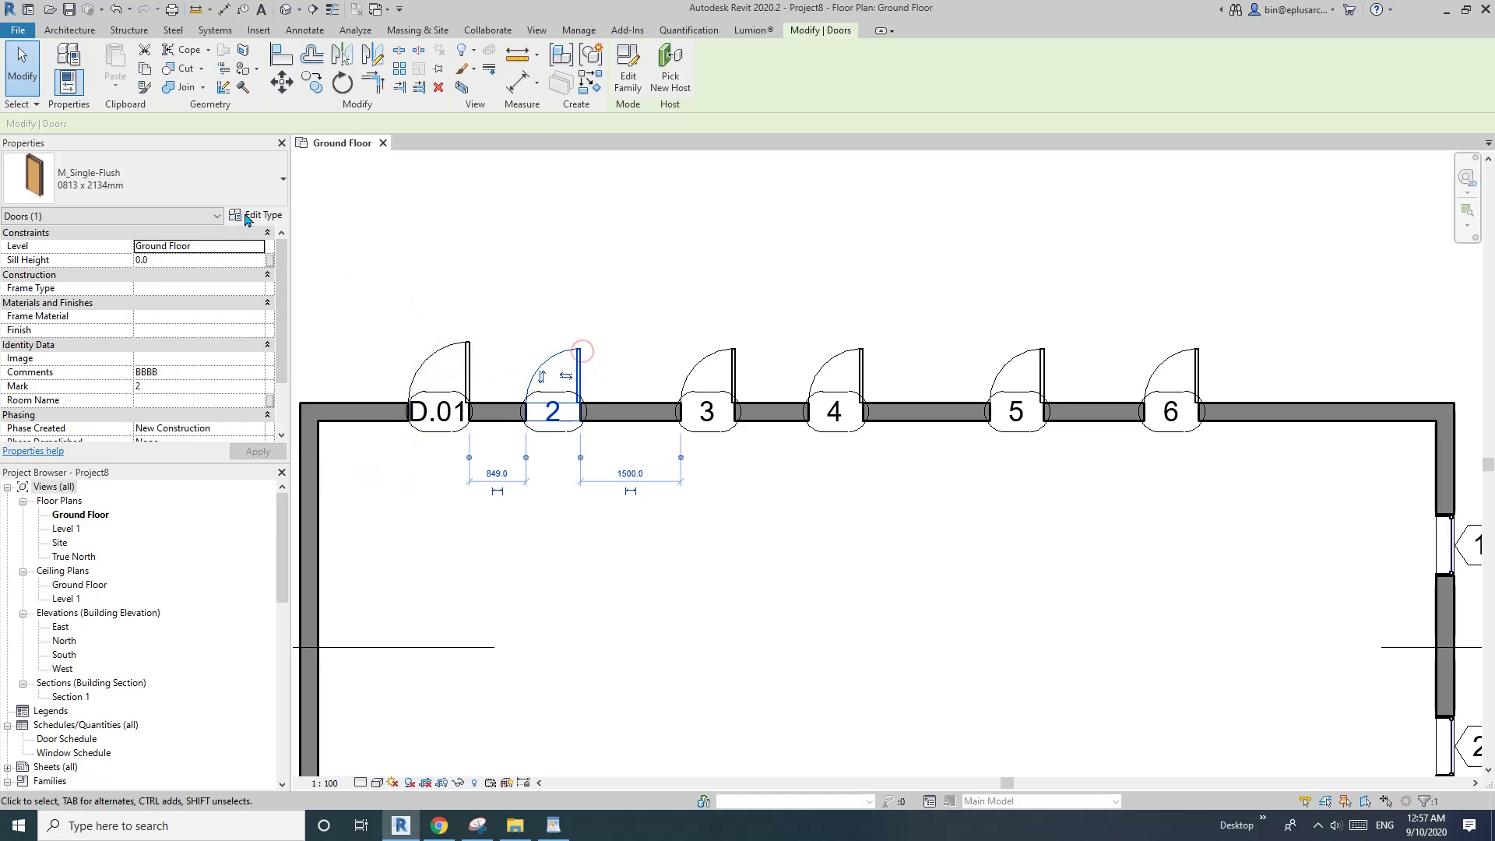
pyautogui.click(246, 218)
pyautogui.click(522, 169)
pyautogui.moveTo(395, 385); pyautogui.dragTo(382, 232)
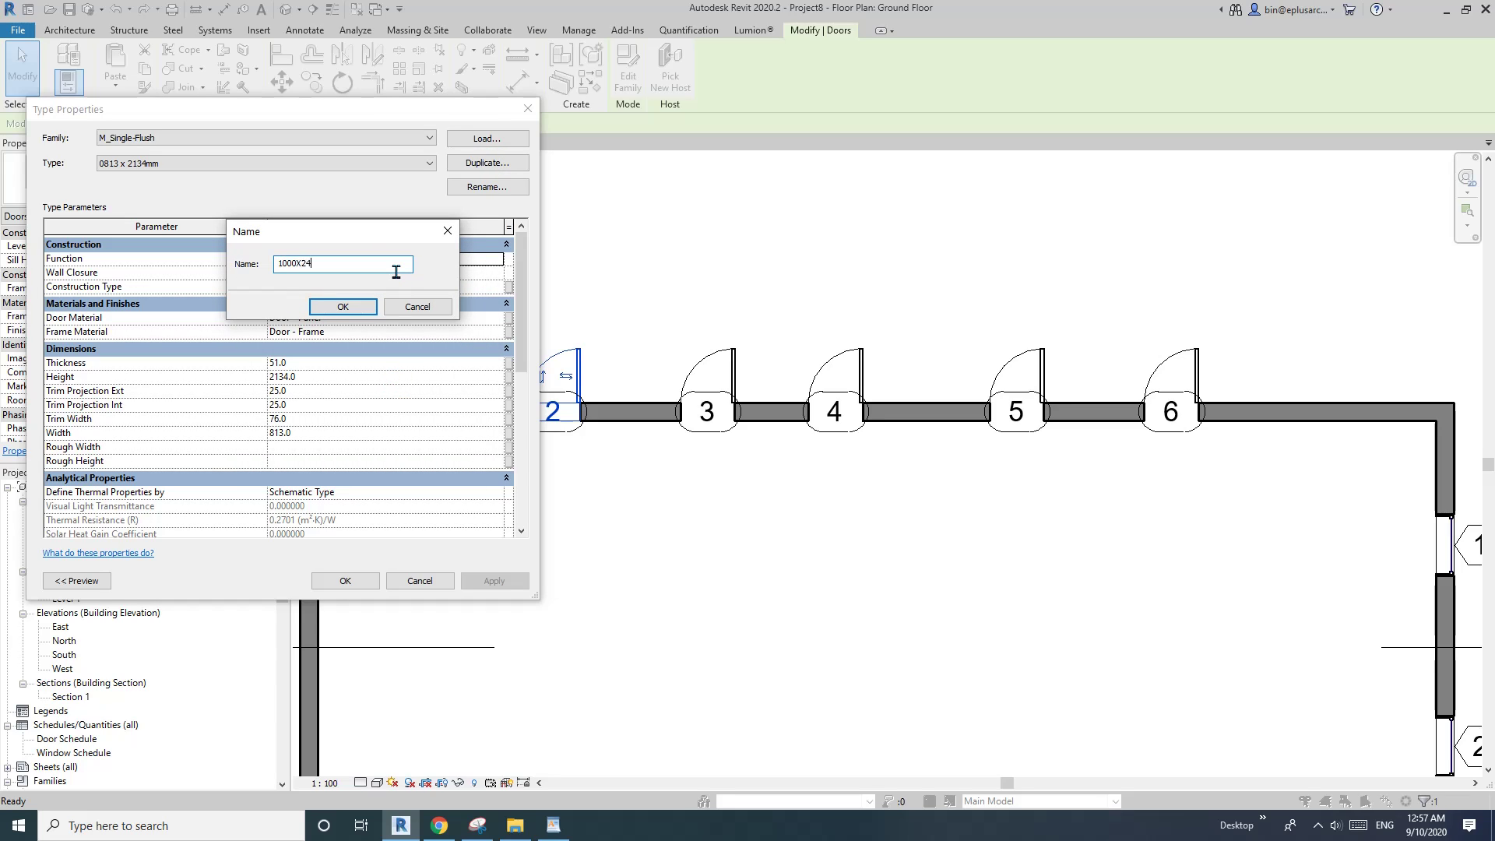
pyautogui.click(348, 307)
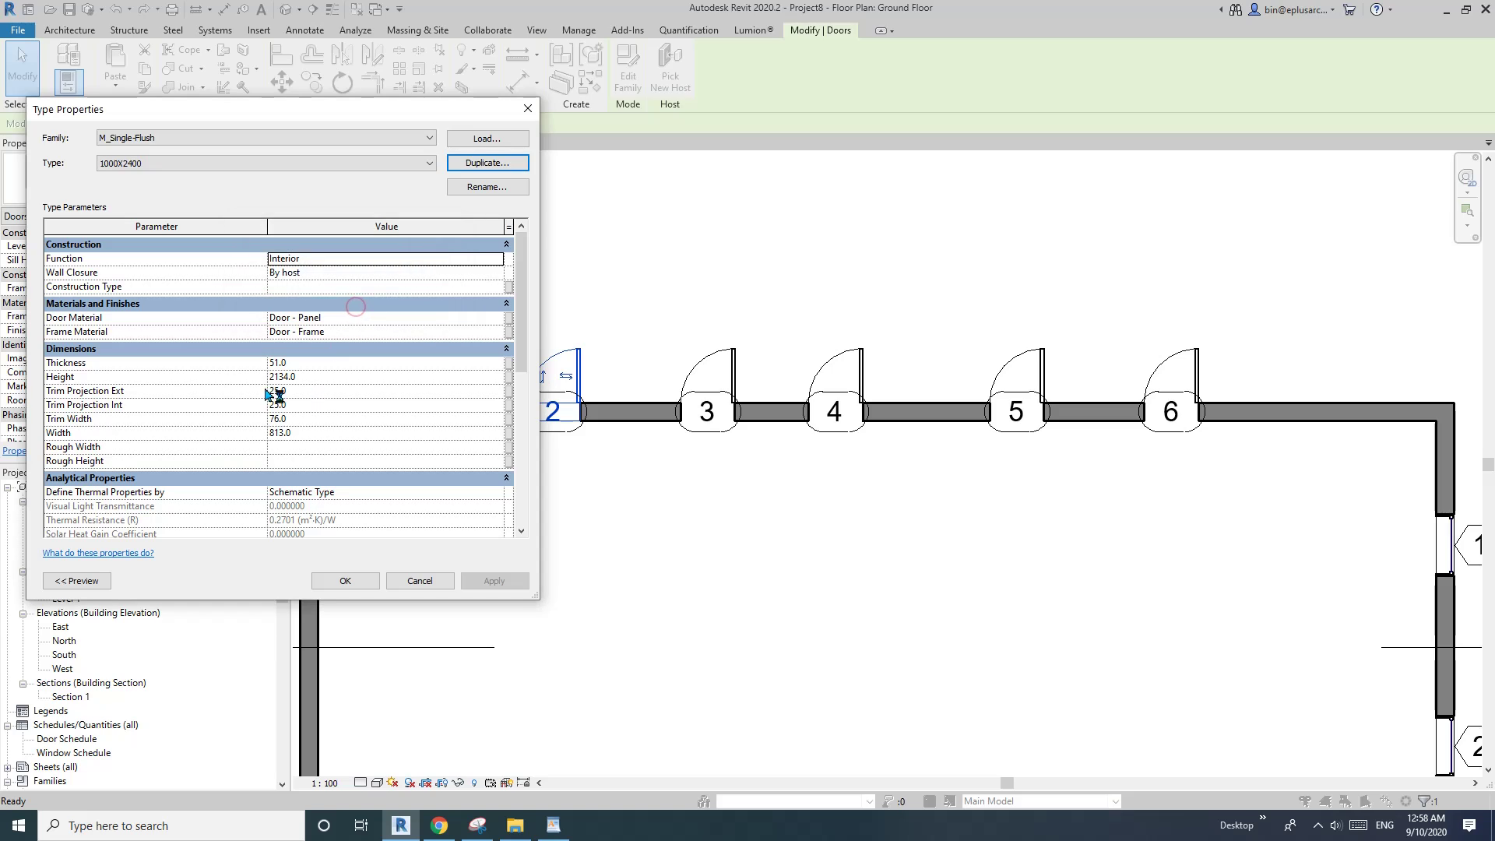
pyautogui.click(326, 433)
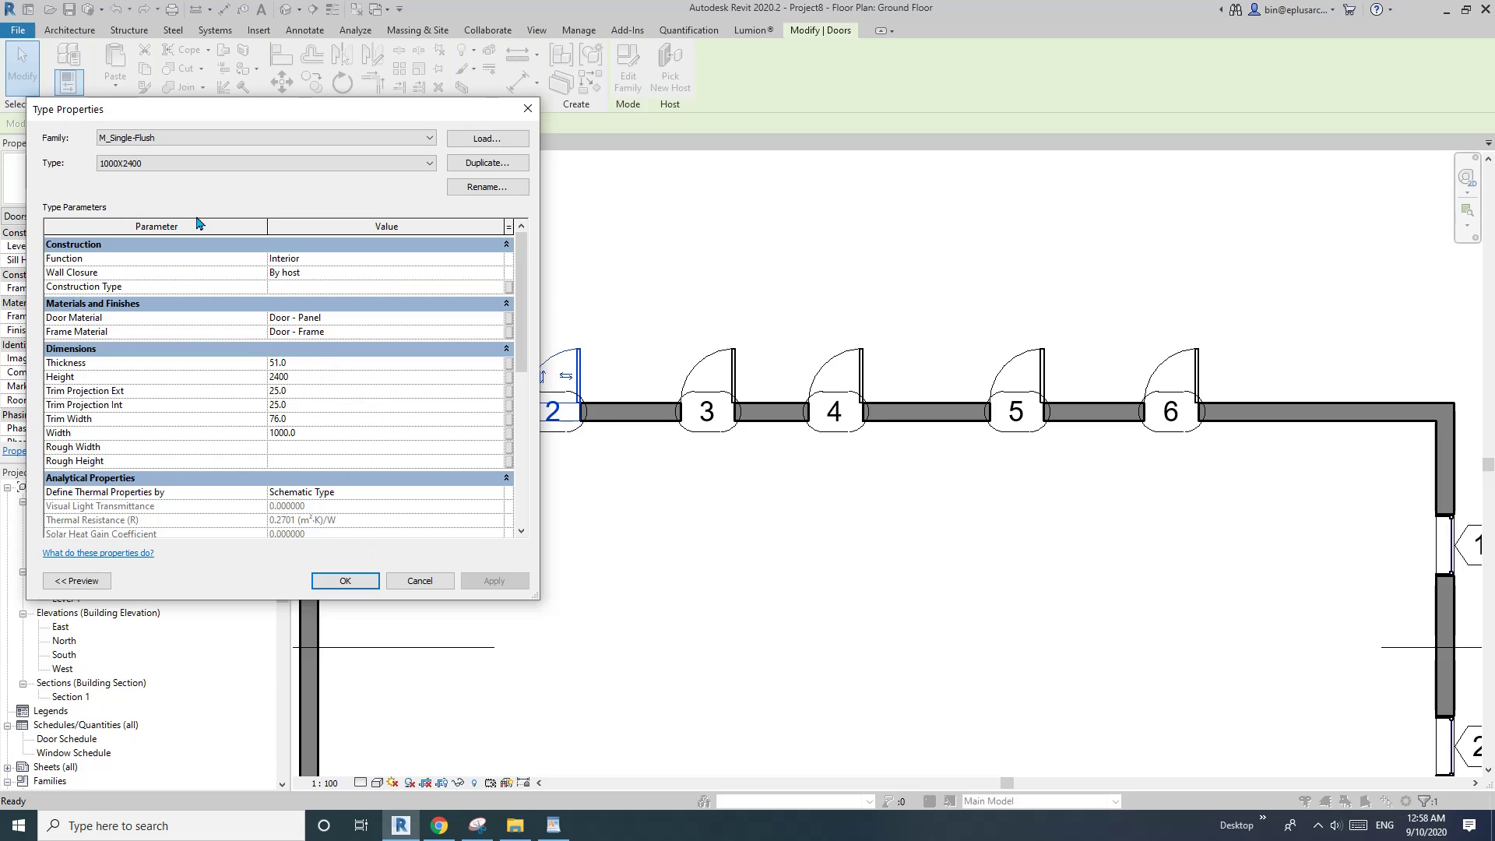
pyautogui.click(347, 582)
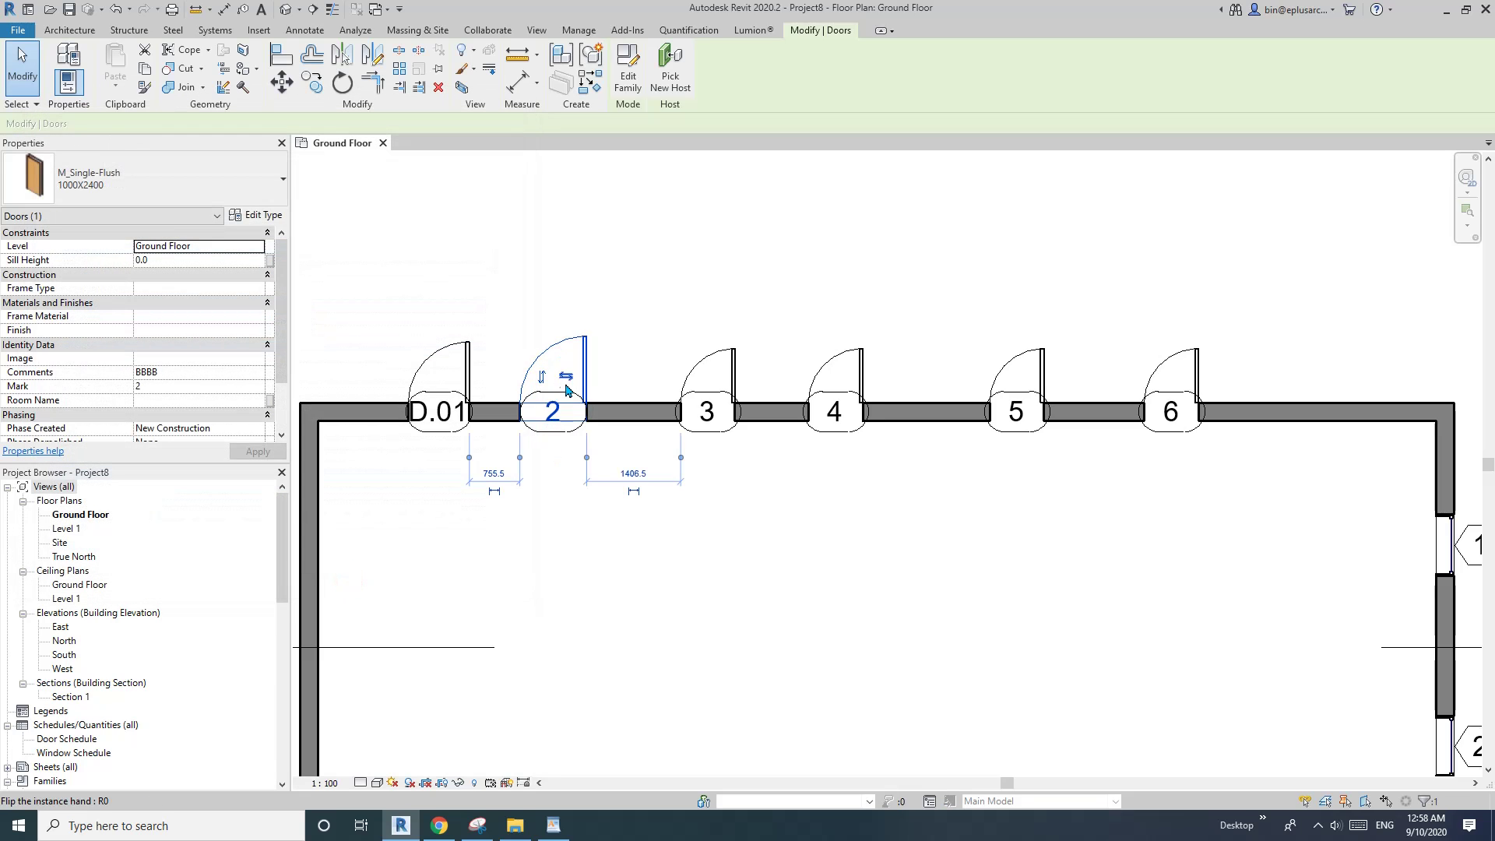
# Compare the types assigned to doors D.01, 2 and 3
pyautogui.moveTo(626, 316); pyautogui.dragTo(628, 318, button='middle')
pyautogui.click(628, 319)
pyautogui.click(592, 353)
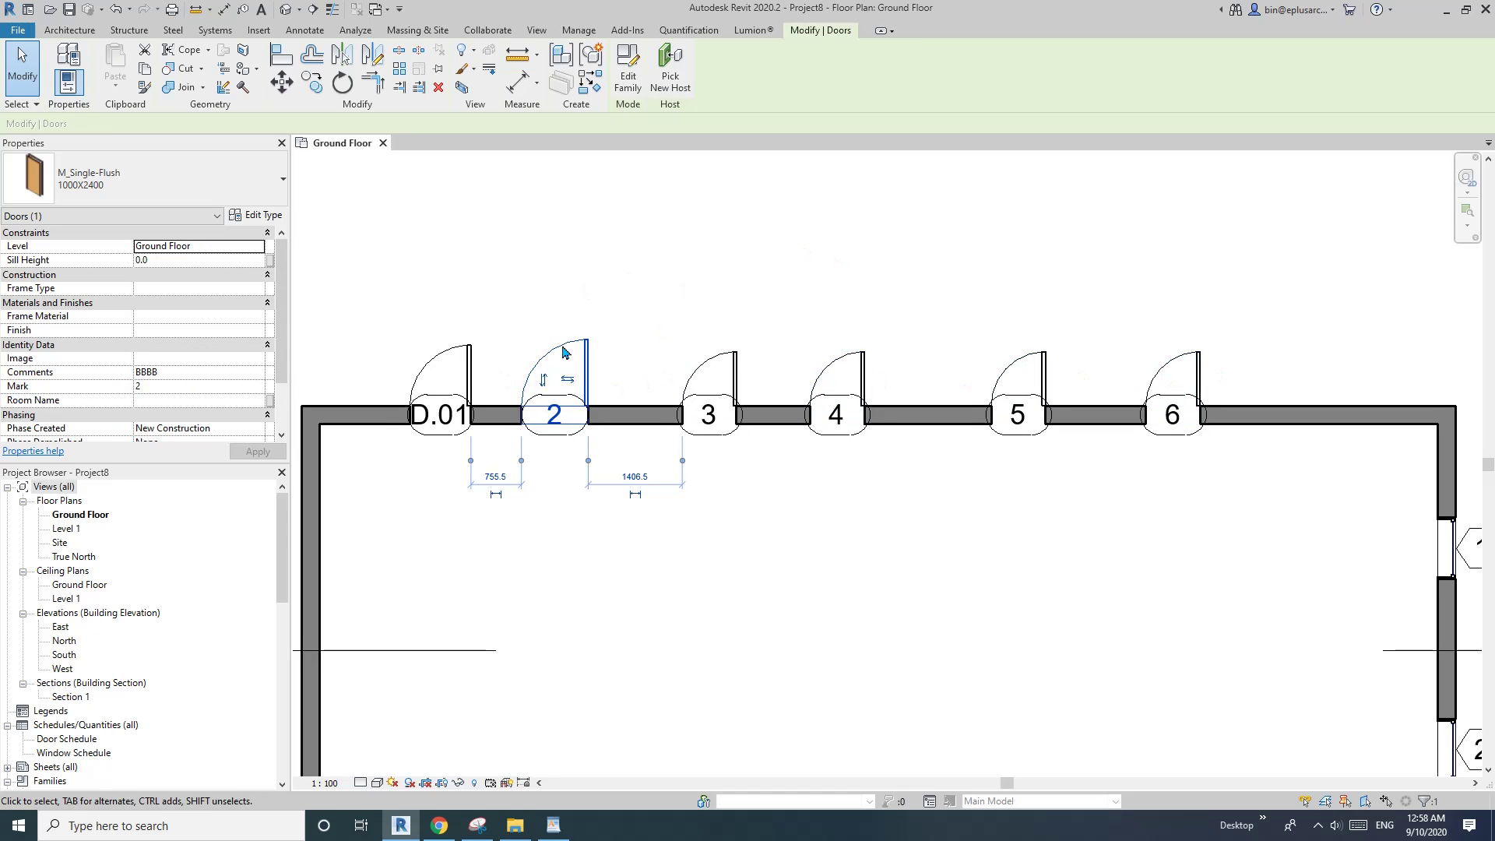
pyautogui.press('Escape')
pyautogui.click(477, 372)
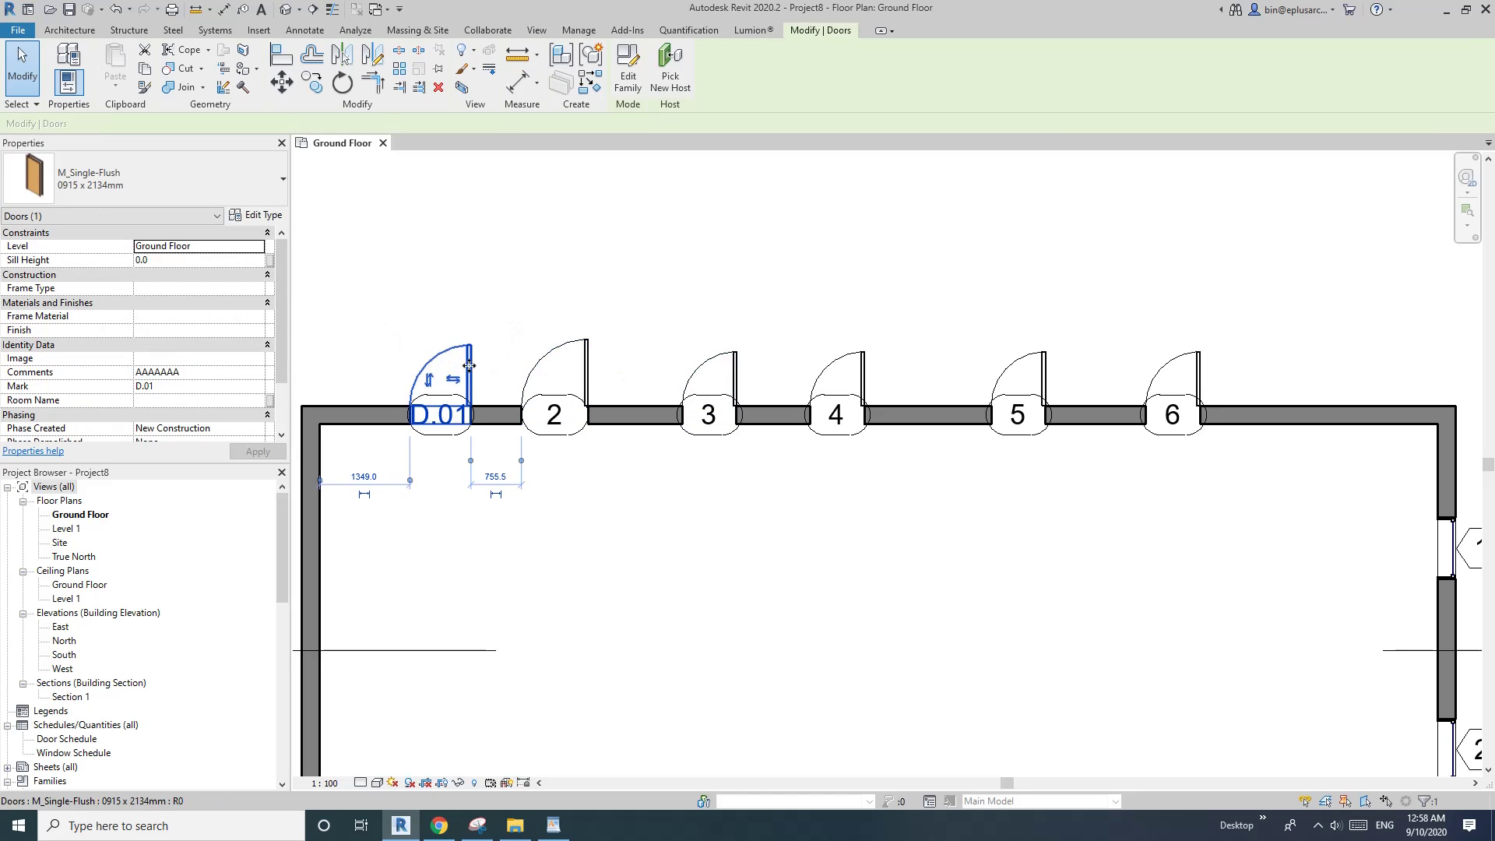
pyautogui.press('Escape')
pyautogui.scroll(1, 634, 384)
pyautogui.scroll(-1, 673, 449)
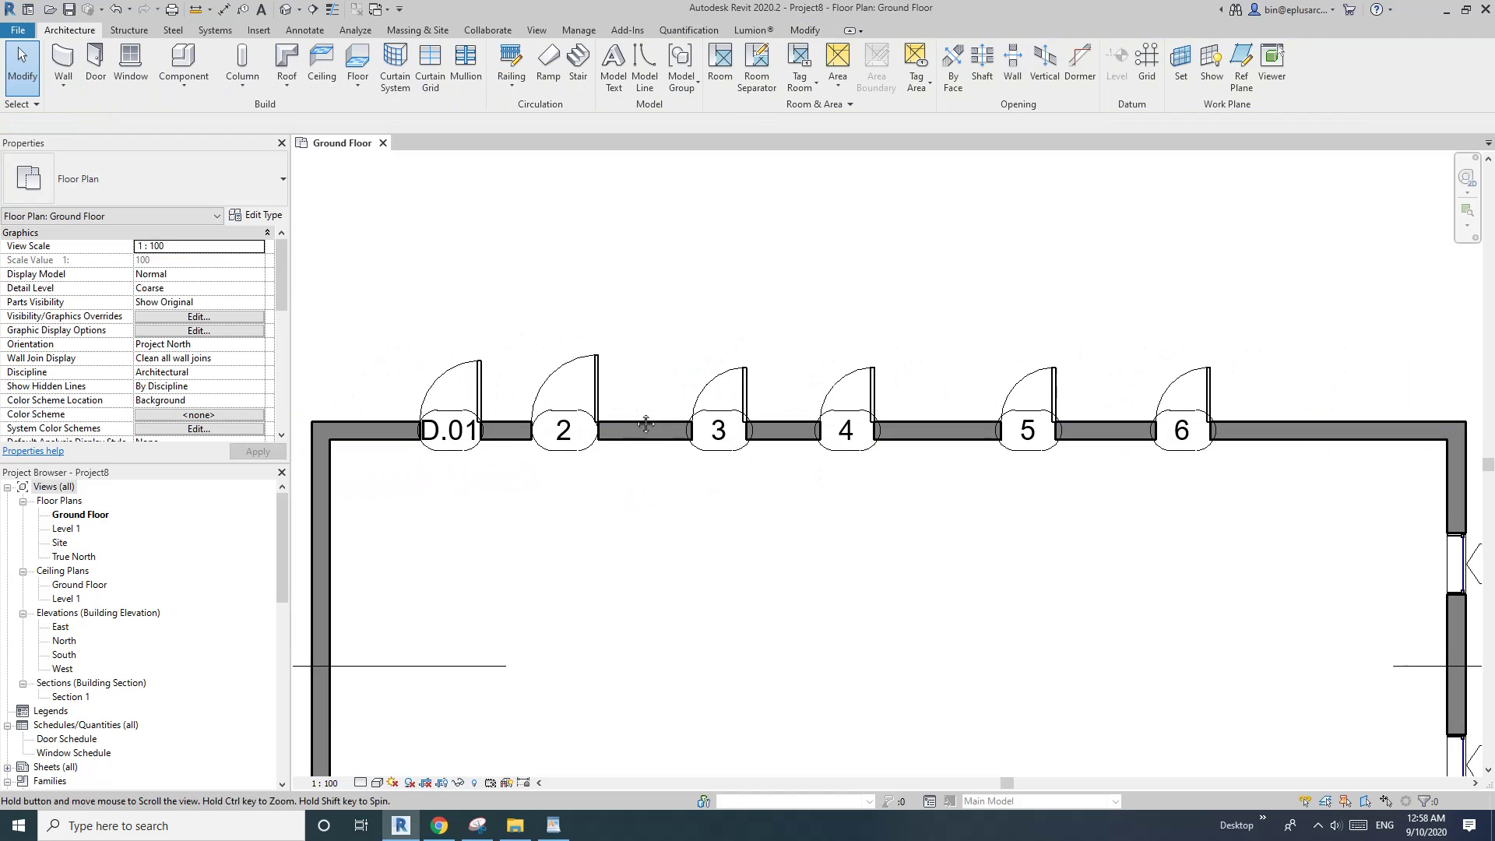
pyautogui.click(478, 373)
pyautogui.click(595, 362)
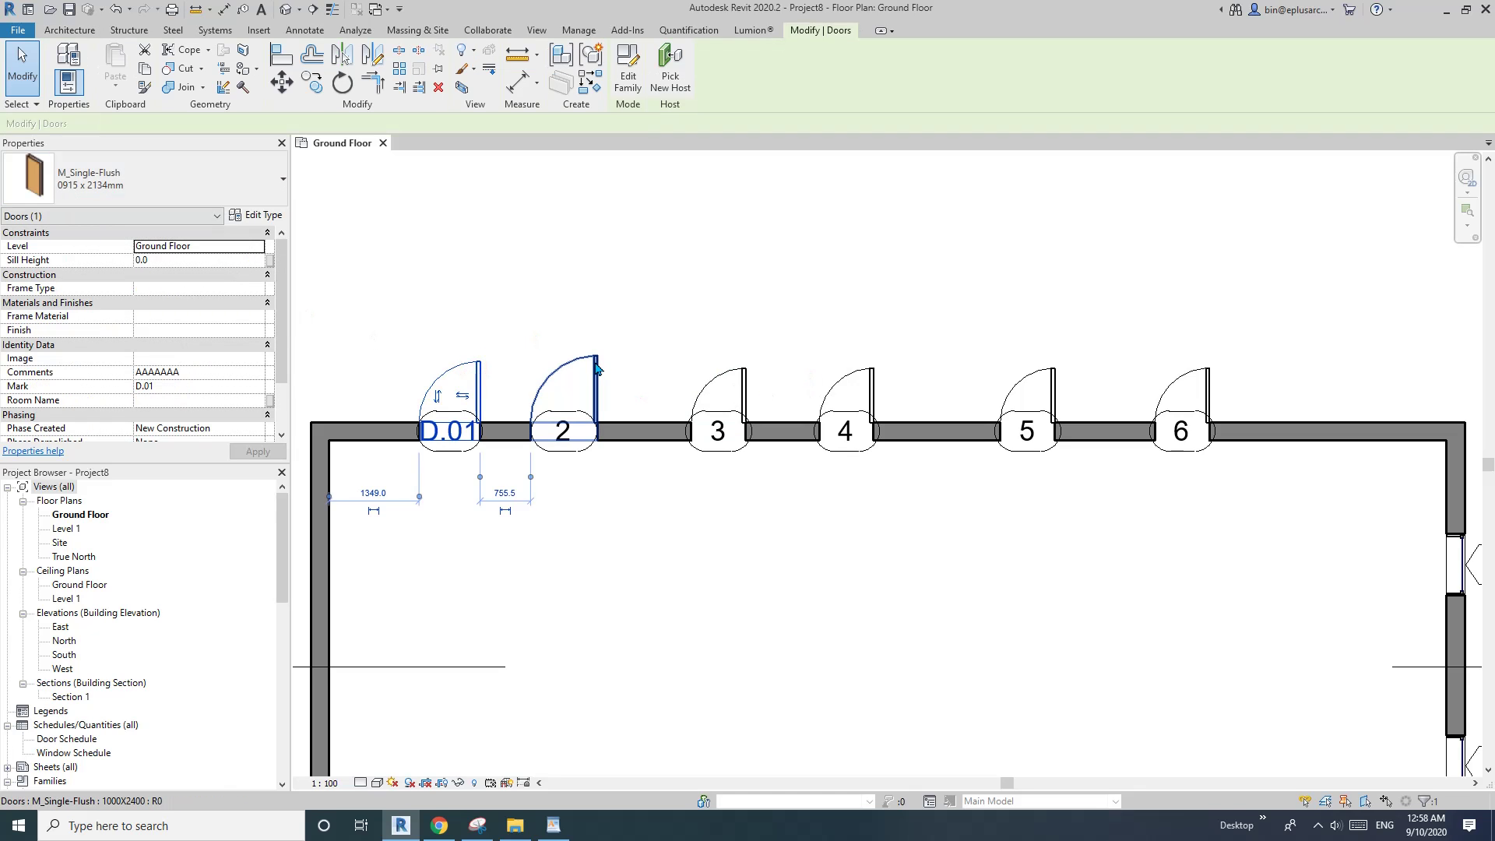
pyautogui.click(731, 371)
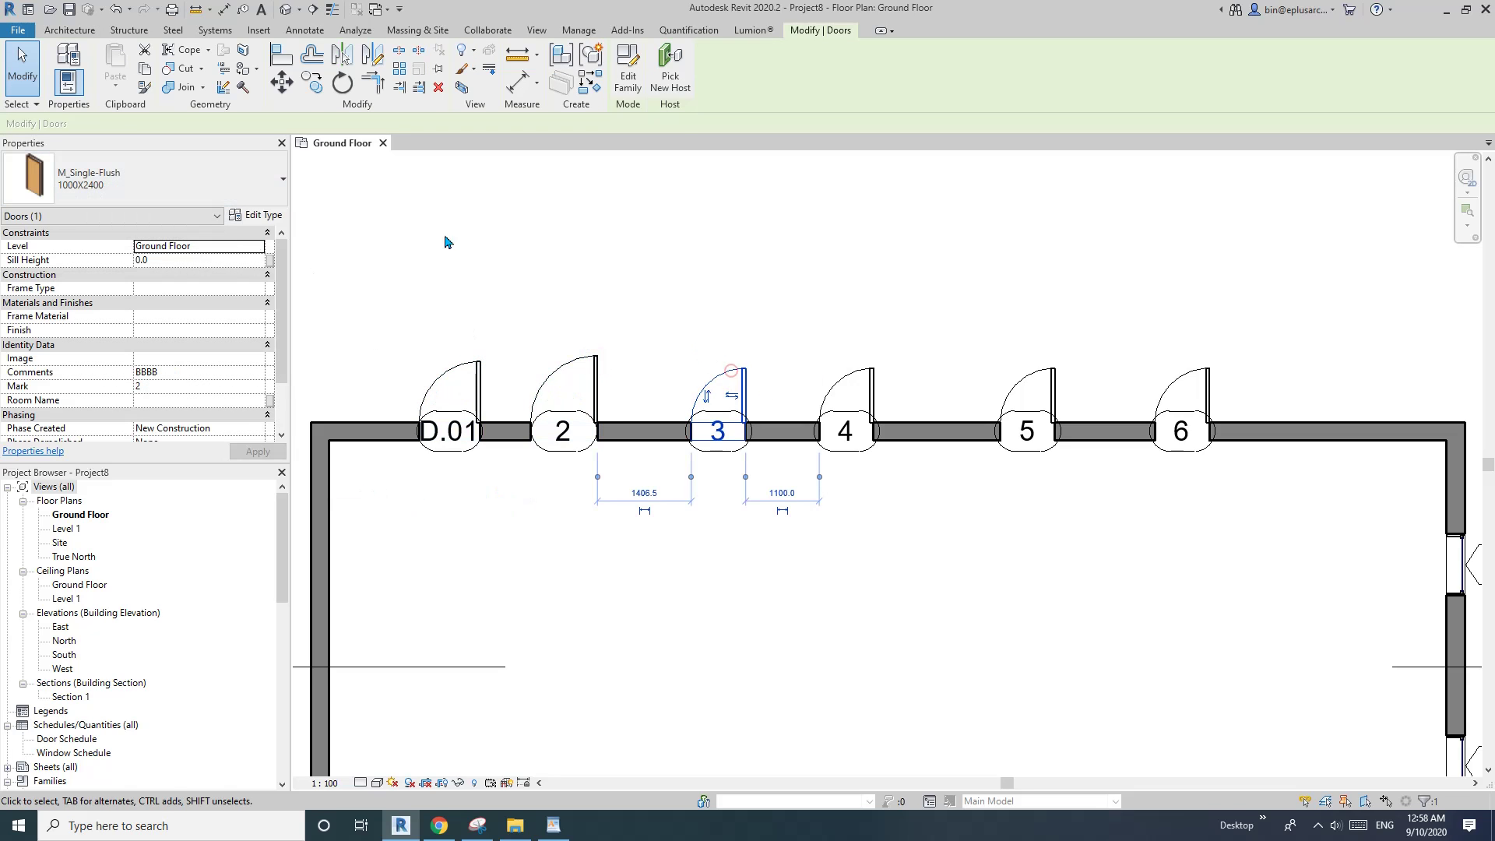
pyautogui.click(840, 369)
# Select all instances of door 3's type to check which doors share it, and clear the selection
pyautogui.scroll(-3, 826, 389)
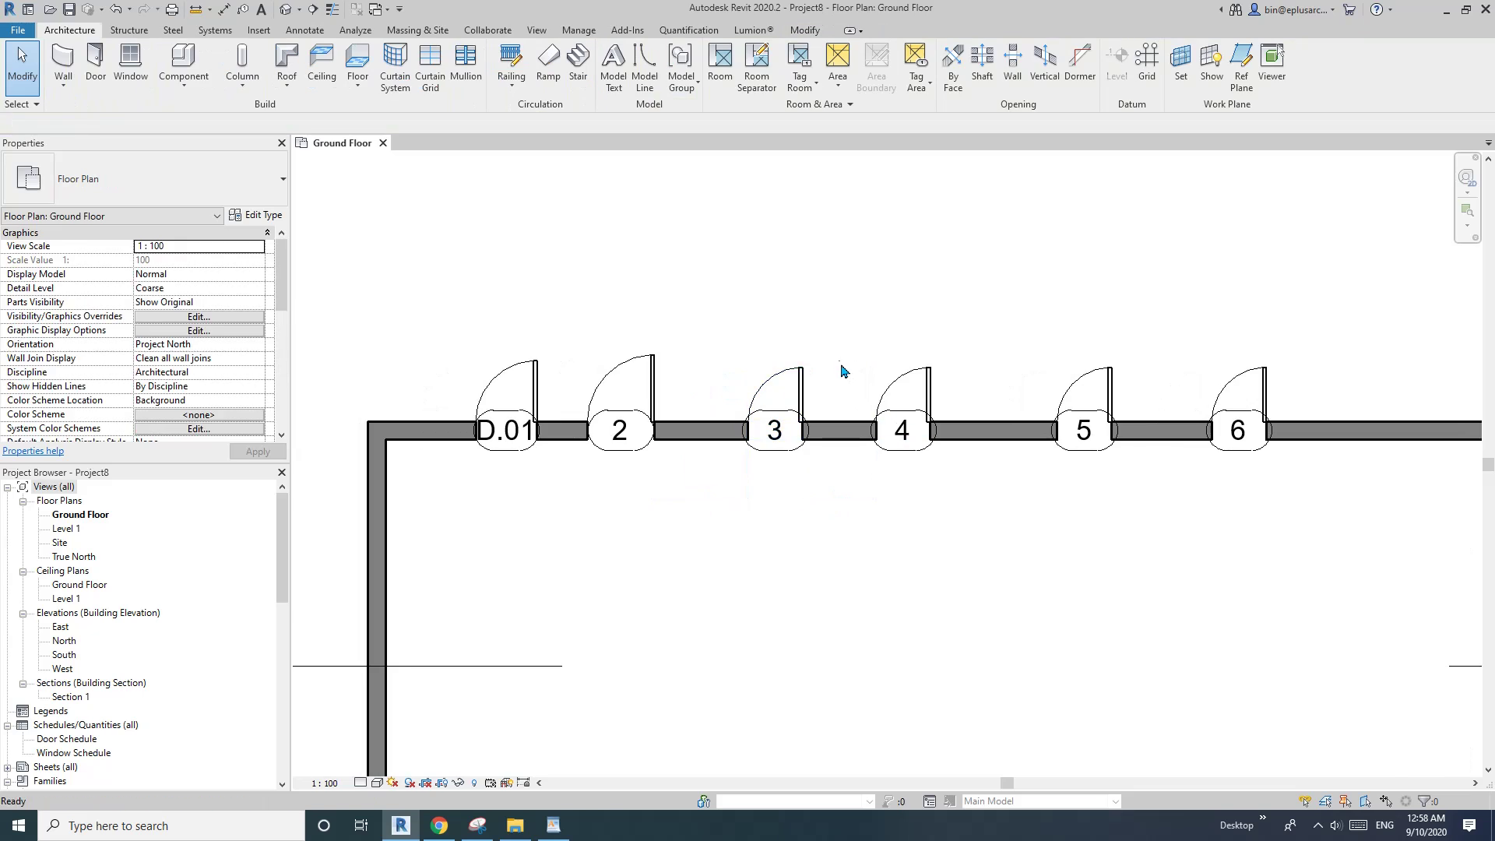
pyautogui.scroll(1, 837, 392)
pyautogui.press('s')
pyautogui.press('a')
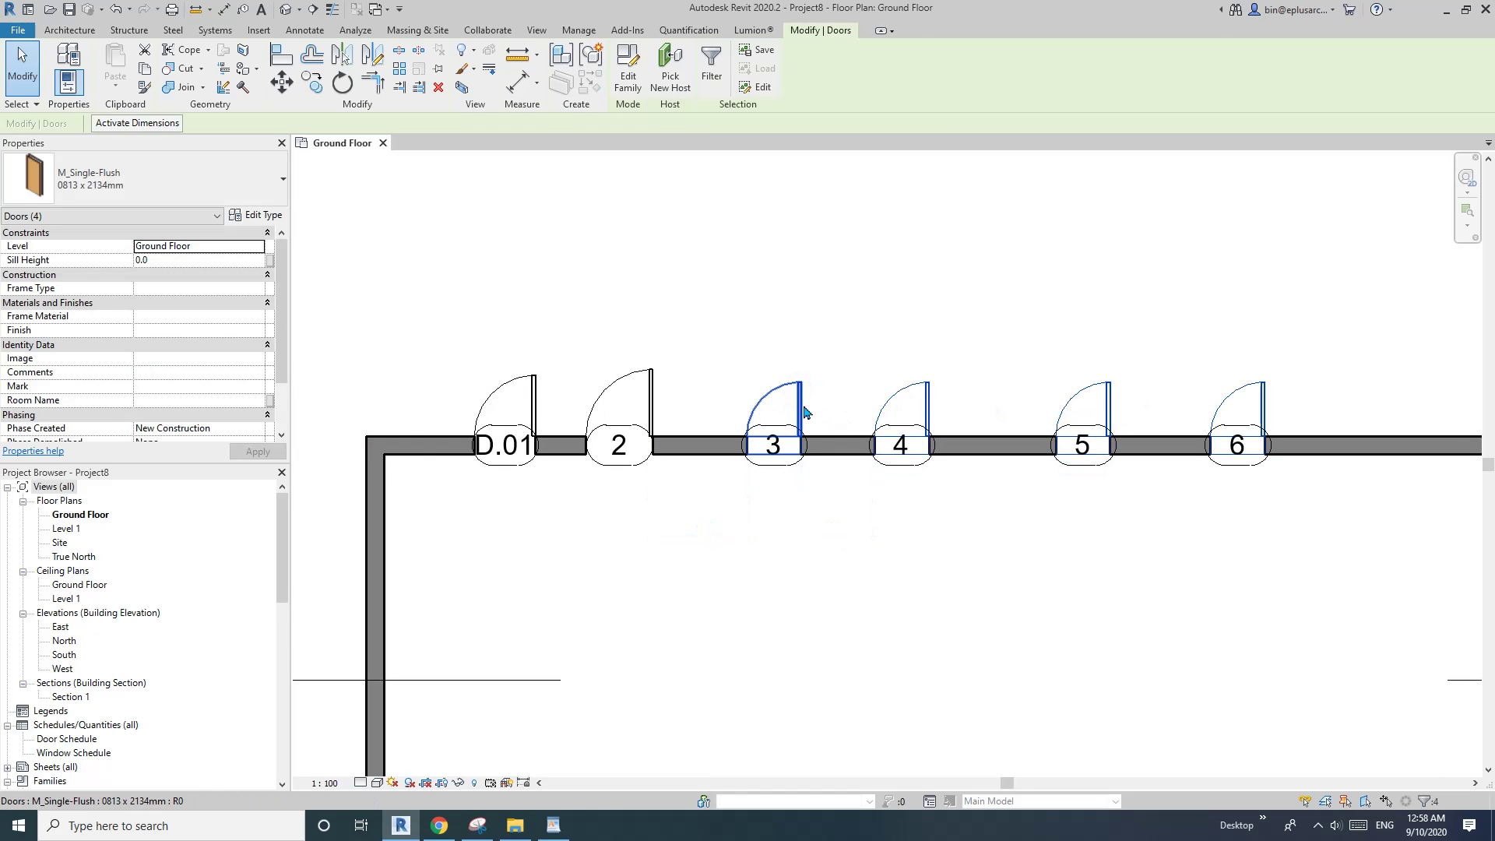
pyautogui.scroll(-1, 801, 405)
pyautogui.press('Escape')
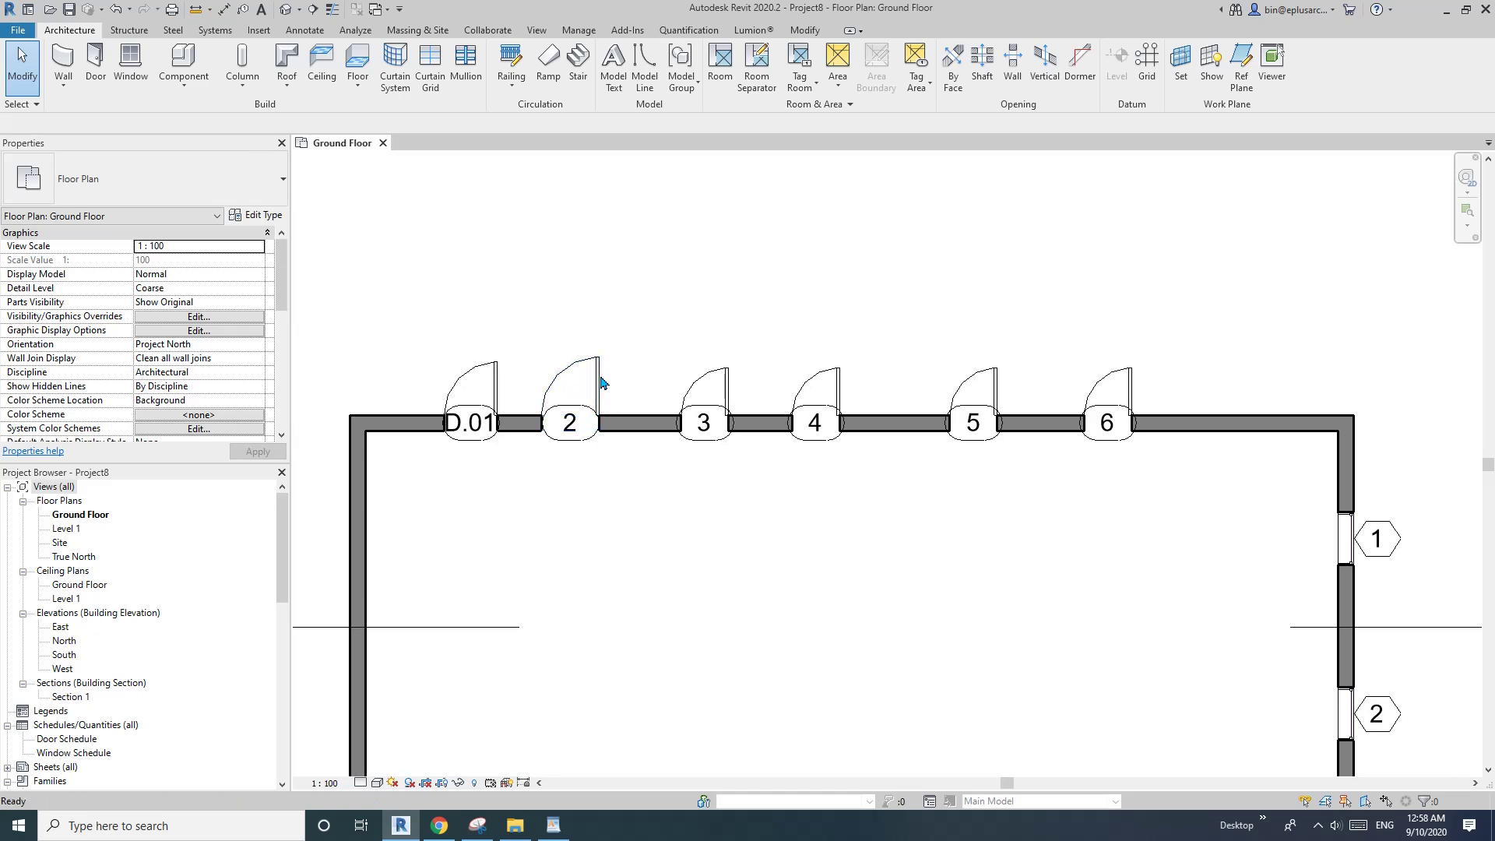
# Review the type parameters of door 3 and close them without changes
pyautogui.click(699, 386)
pyautogui.click(259, 218)
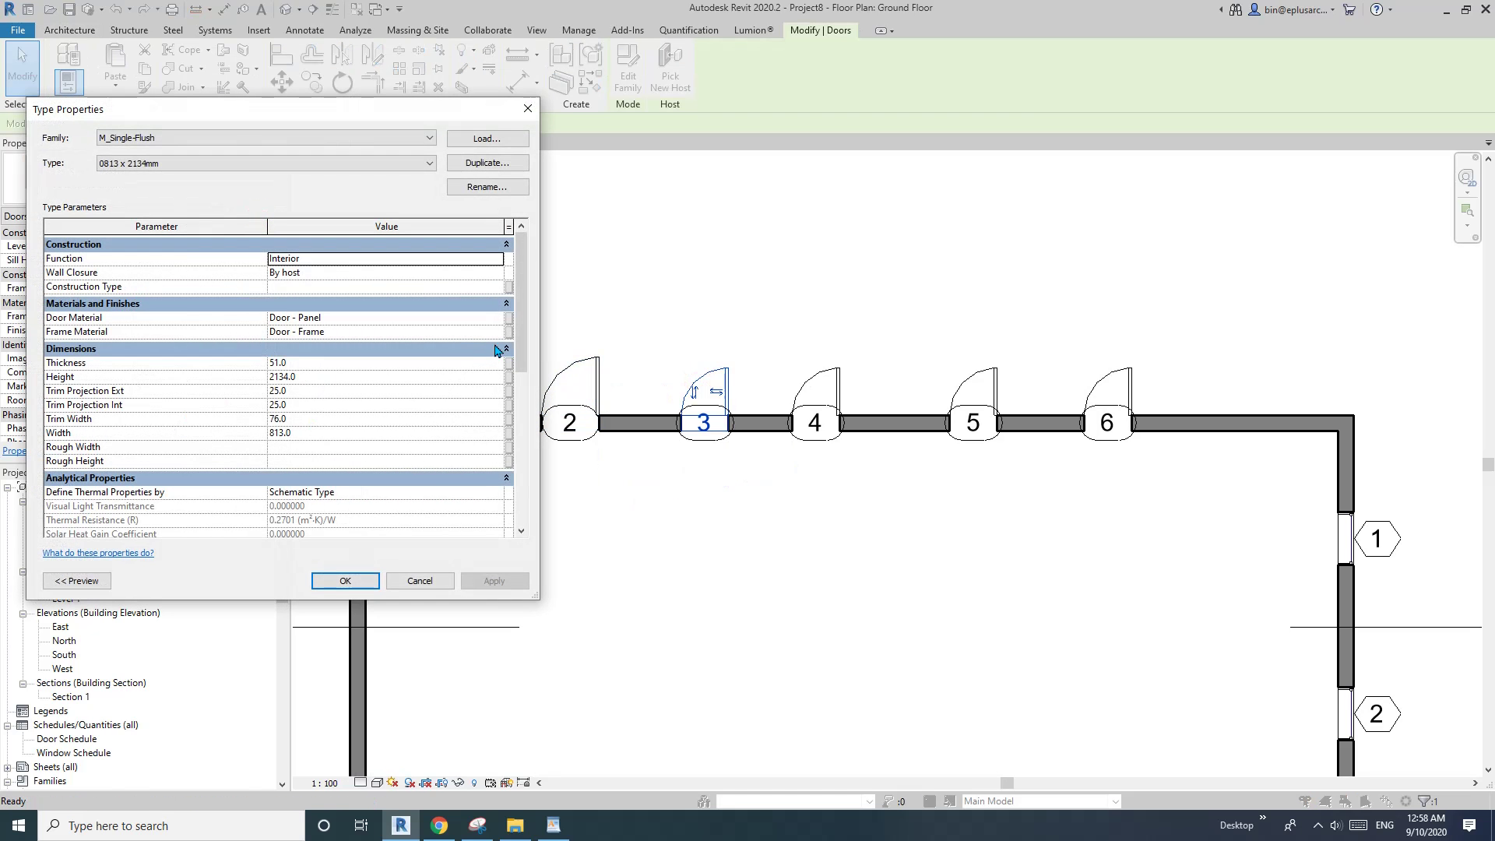
pyautogui.scroll(-5, 351, 375)
pyautogui.click(529, 108)
pyautogui.moveTo(786, 270); pyautogui.dragTo(737, 274, button='middle')
pyautogui.press('Escape')
# Select window 1 near the room's upper right corner and examine its instance properties
pyautogui.moveTo(901, 350); pyautogui.dragTo(785, 291, button='middle')
pyautogui.scroll(-1, 828, 347)
pyautogui.moveTo(867, 383); pyautogui.dragTo(827, 302, button='middle')
pyautogui.moveTo(928, 366); pyautogui.dragTo(750, 350, button='middle')
pyautogui.scroll(1, 885, 385)
pyautogui.click(851, 343)
pyautogui.moveTo(900, 417); pyautogui.dragTo(845, 346, button='middle')
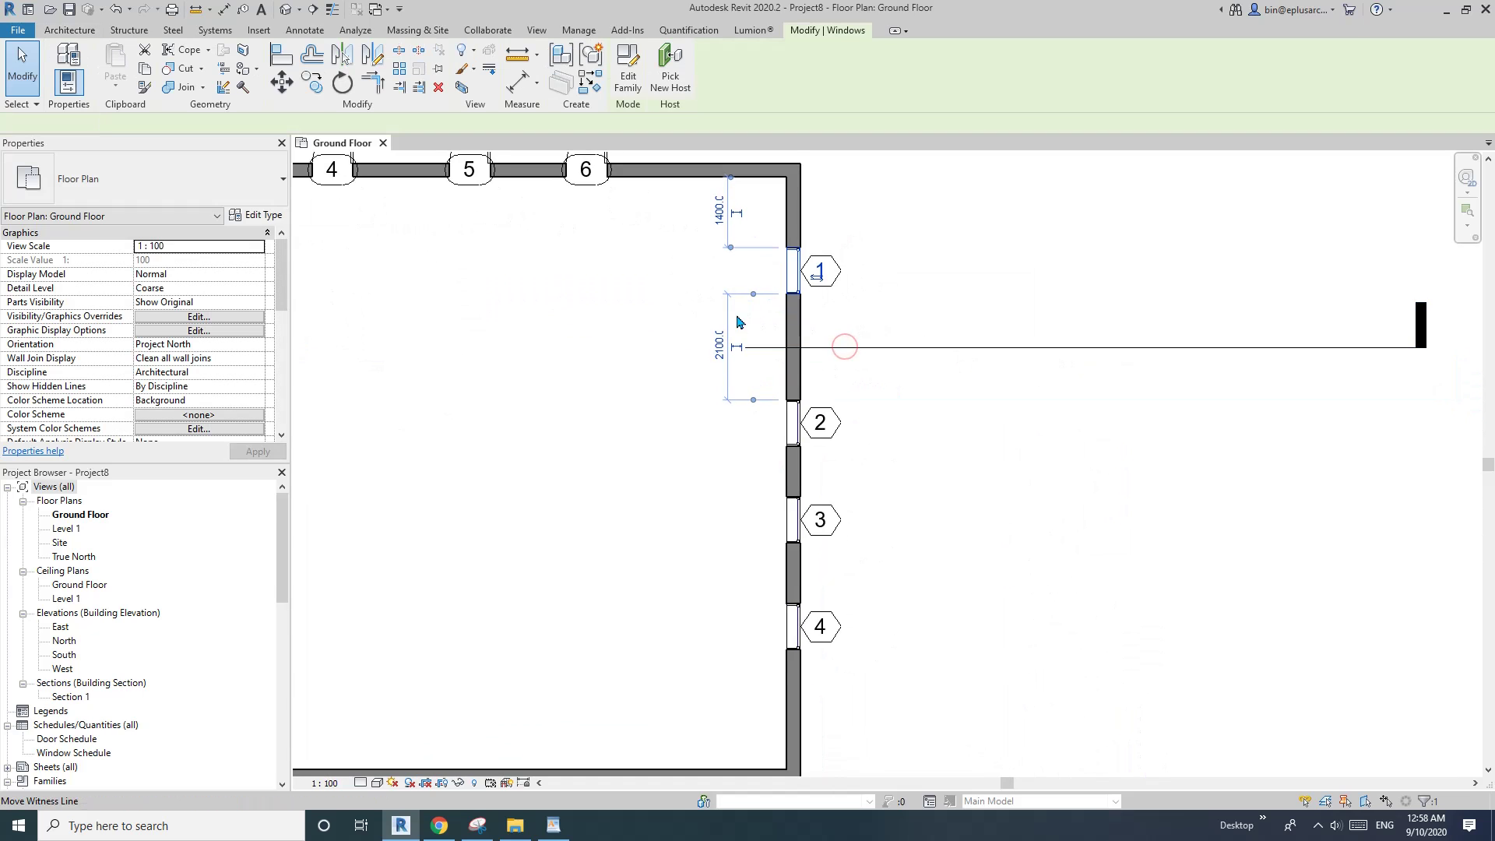
pyautogui.moveTo(737, 322); pyautogui.dragTo(682, 341, button='middle')
pyautogui.press('Escape')
pyautogui.click(740, 296)
pyautogui.moveTo(284, 288)
pyautogui.mouseDown()
pyautogui.moveTo(285, 304)
pyautogui.moveTo(281, 290)
pyautogui.mouseUp()
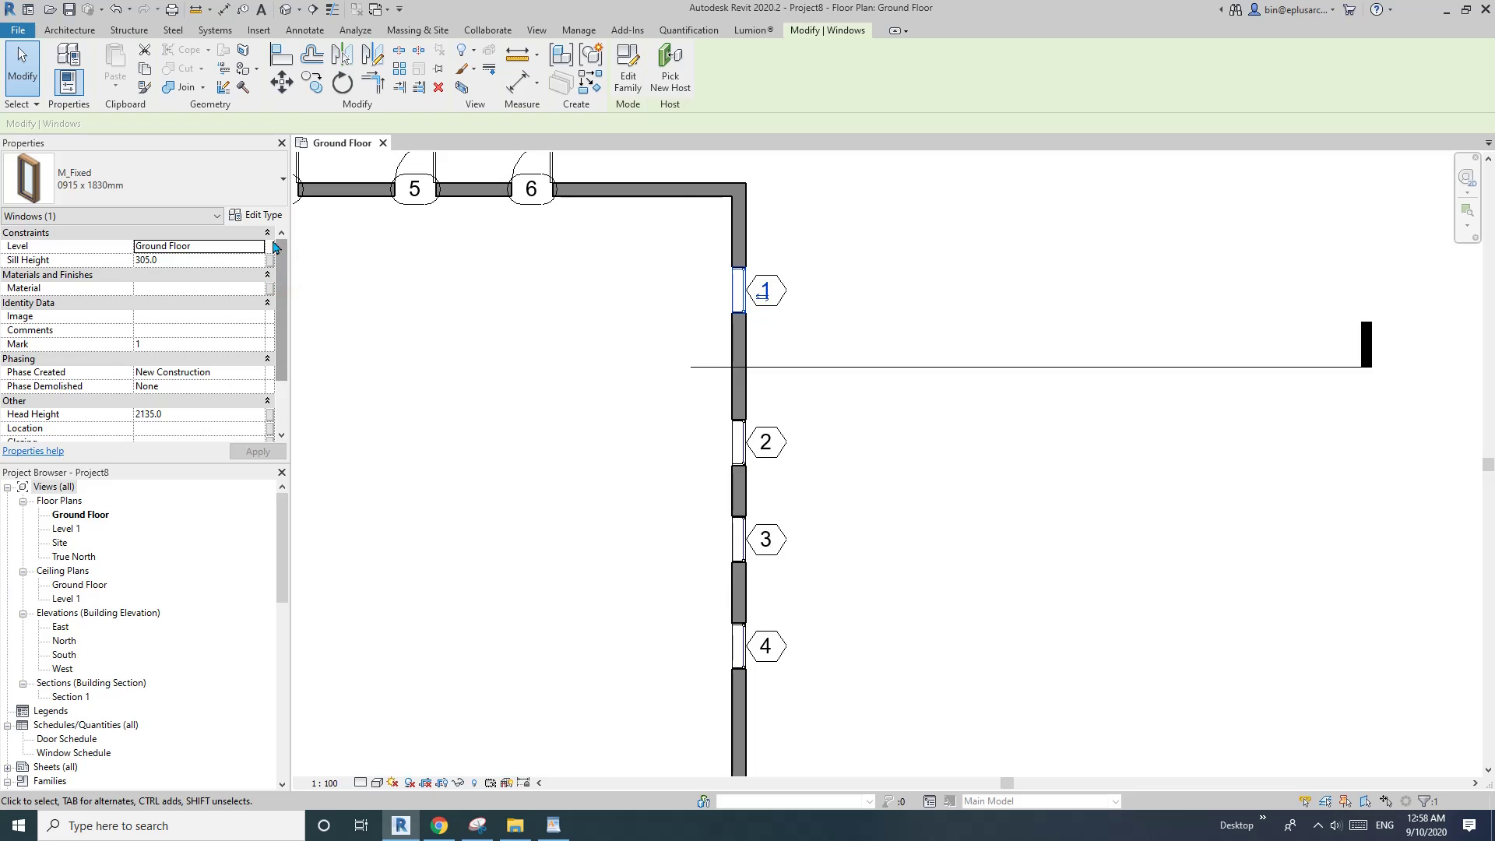
# Review the M_Fixed type parameters of window 1 and compare them with its instance properties
pyautogui.click(256, 218)
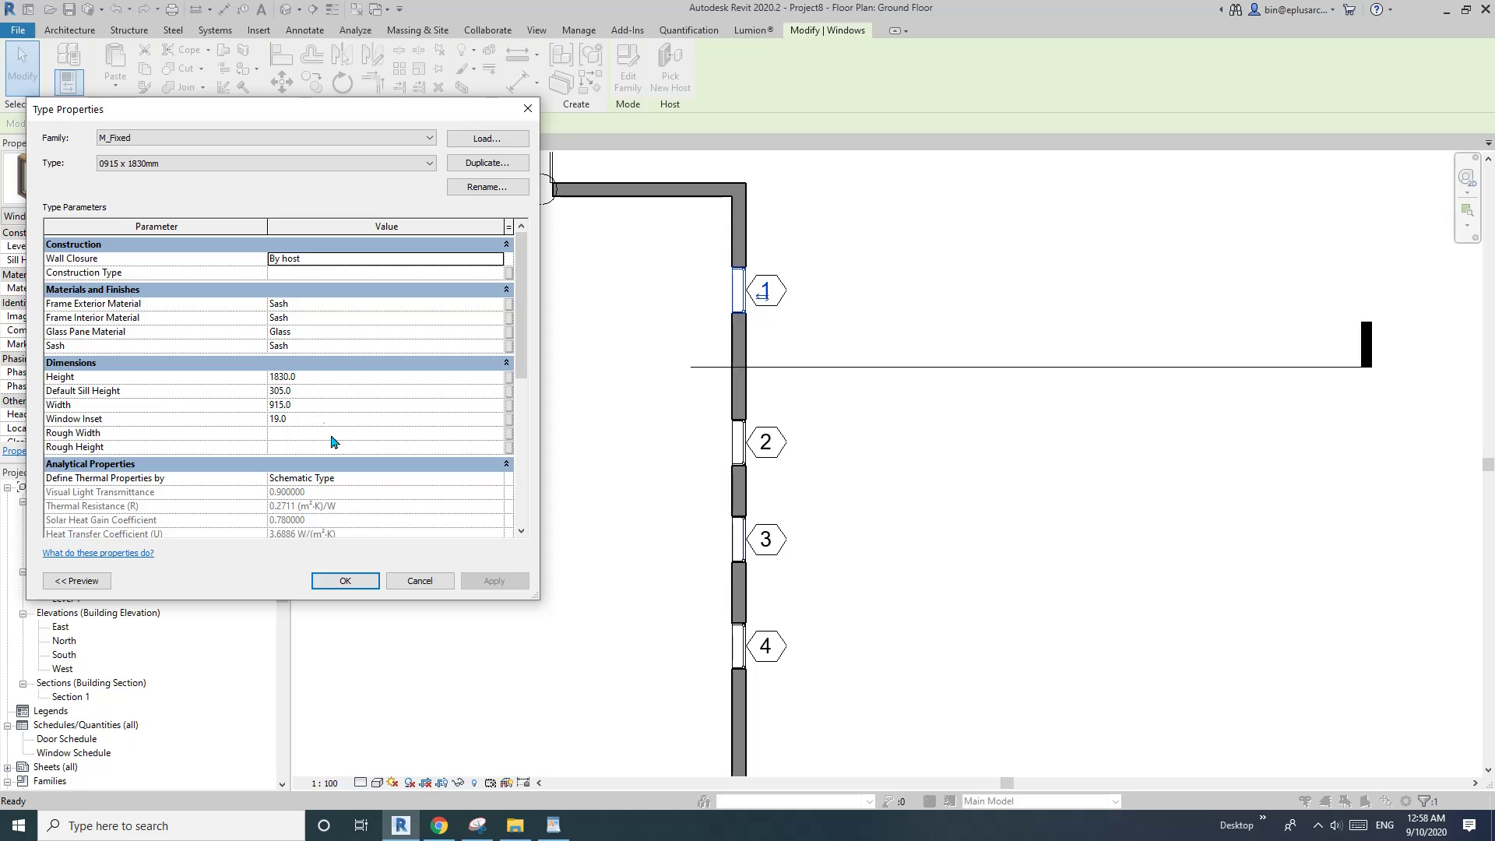
pyautogui.click(373, 580)
pyautogui.click(801, 404)
pyautogui.moveTo(785, 367); pyautogui.dragTo(769, 366, button='middle')
pyautogui.click(736, 310)
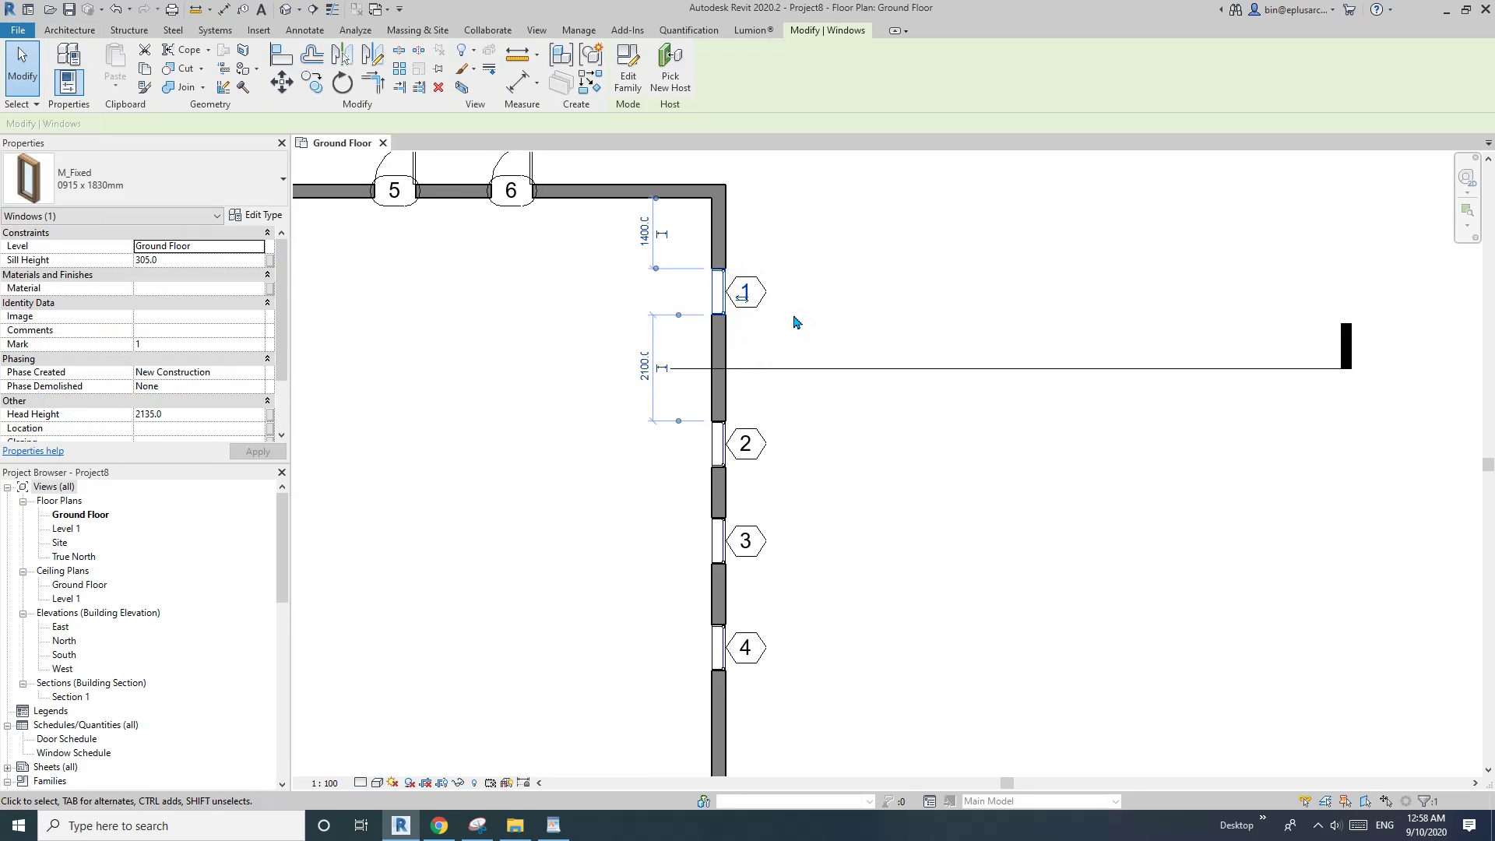
pyautogui.scroll(2, 756, 325)
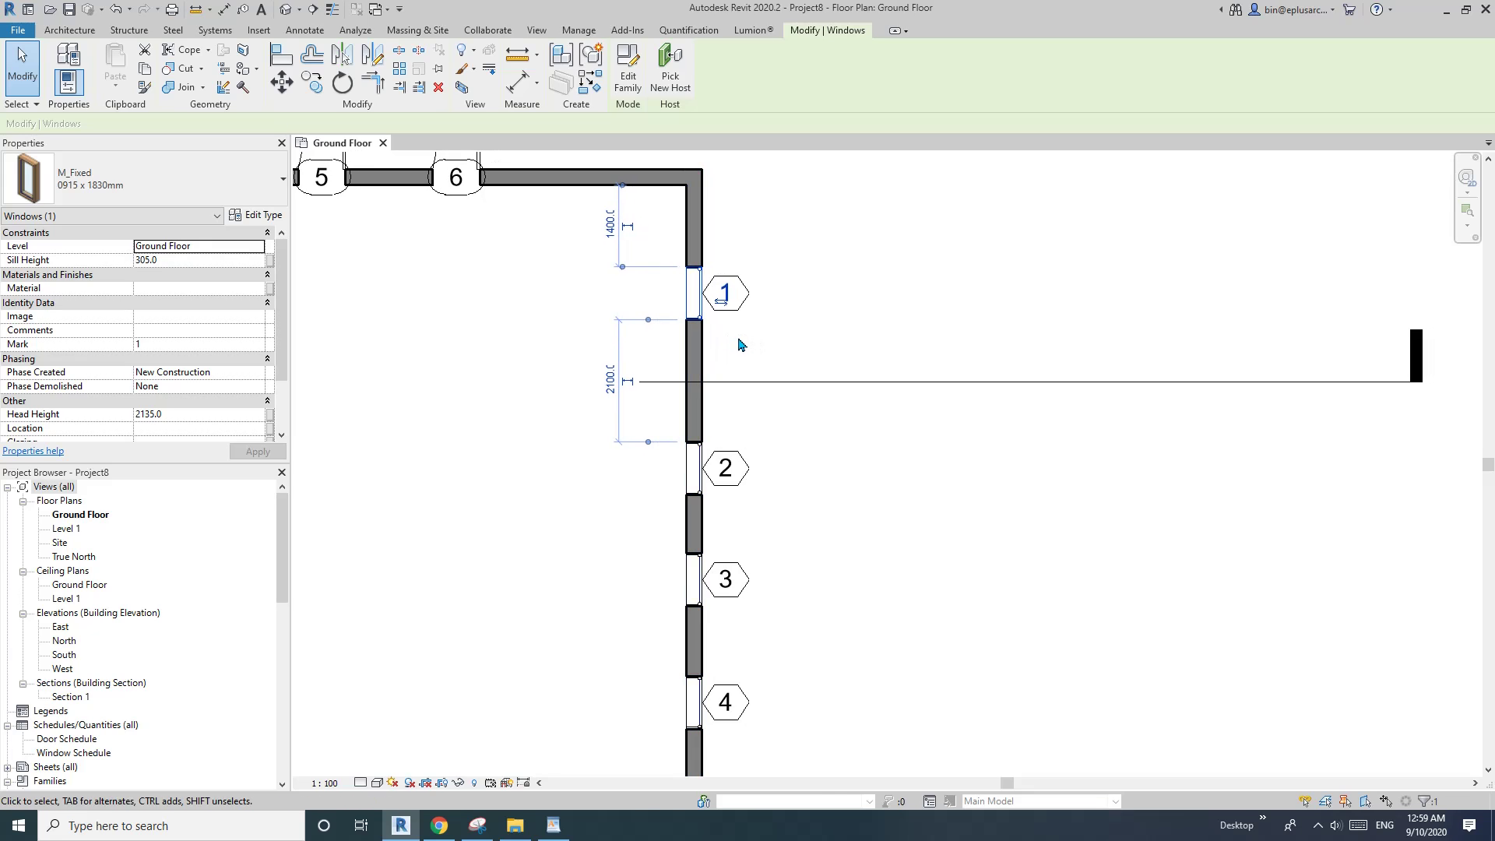
pyautogui.scroll(-1, 686, 234)
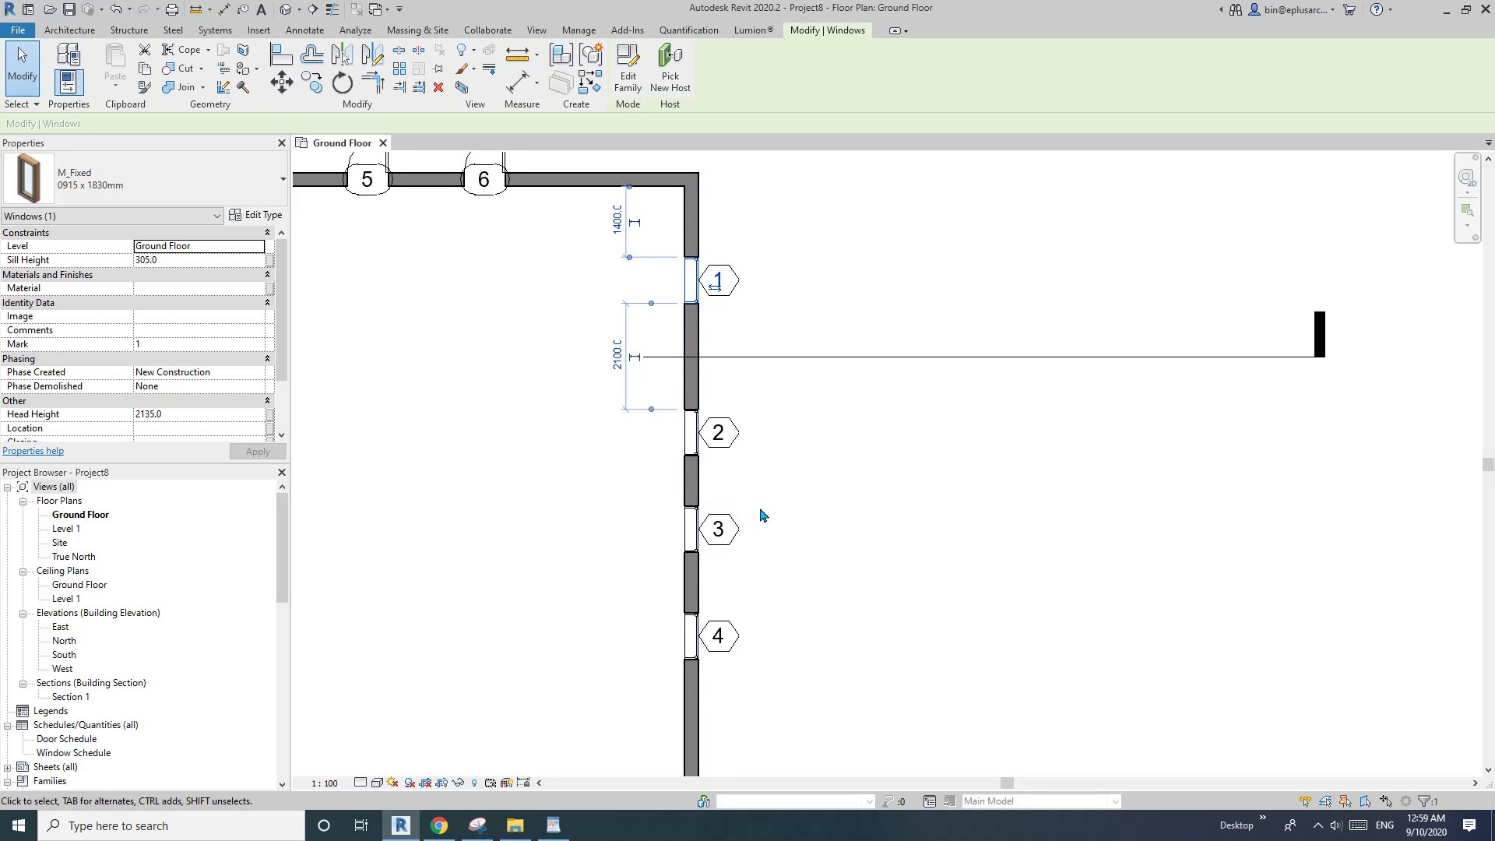
pyautogui.moveTo(776, 505); pyautogui.dragTo(768, 464, button='middle')
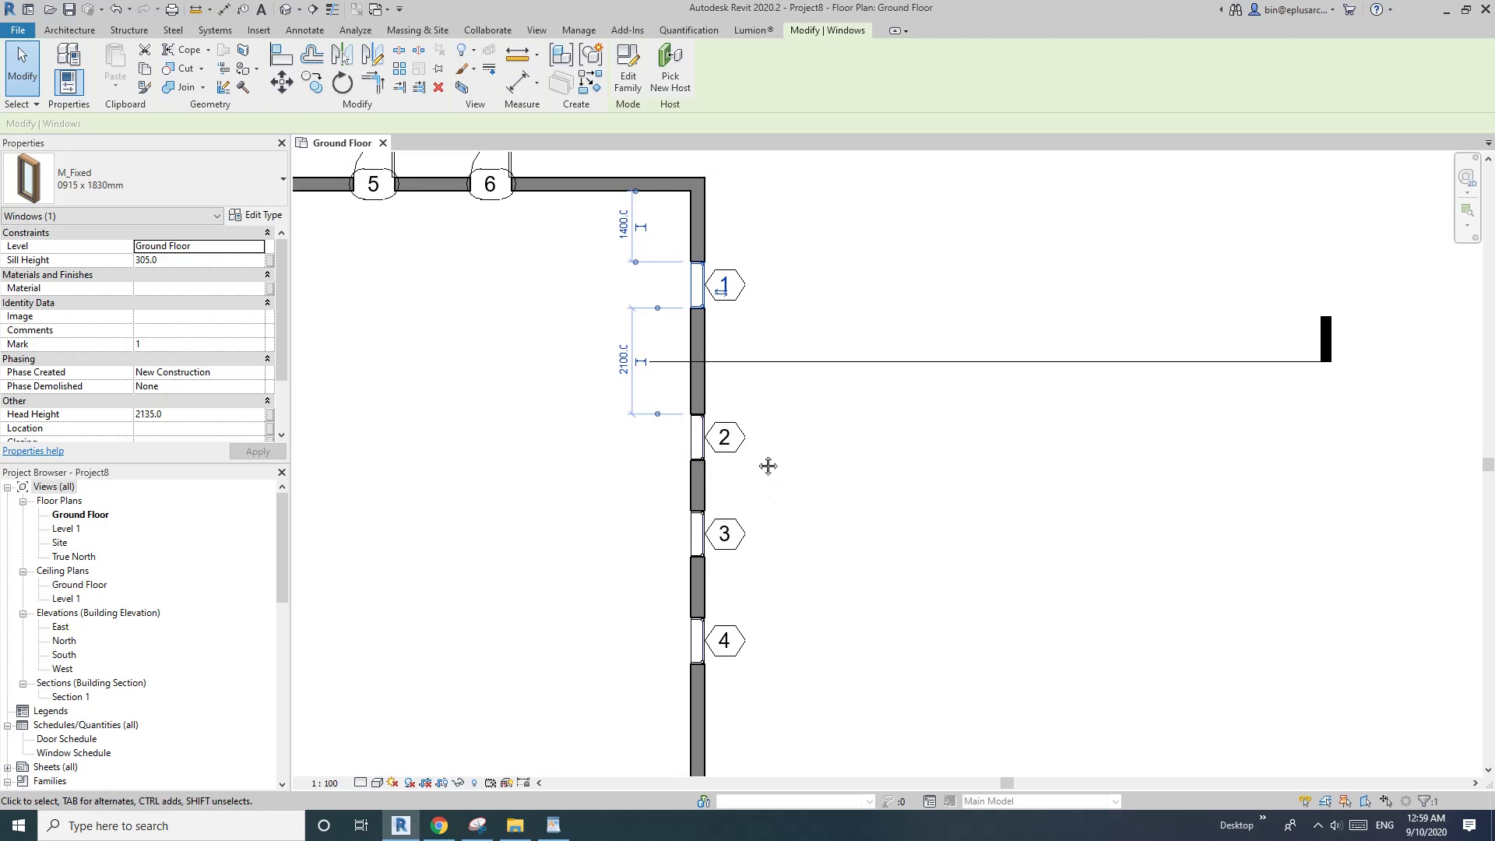
# Reselect window 1, check its Width among the type parameters, and close them without changes before clearing the selection
pyautogui.press('Escape')
pyautogui.click(697, 287)
pyautogui.scroll(2, 771, 323)
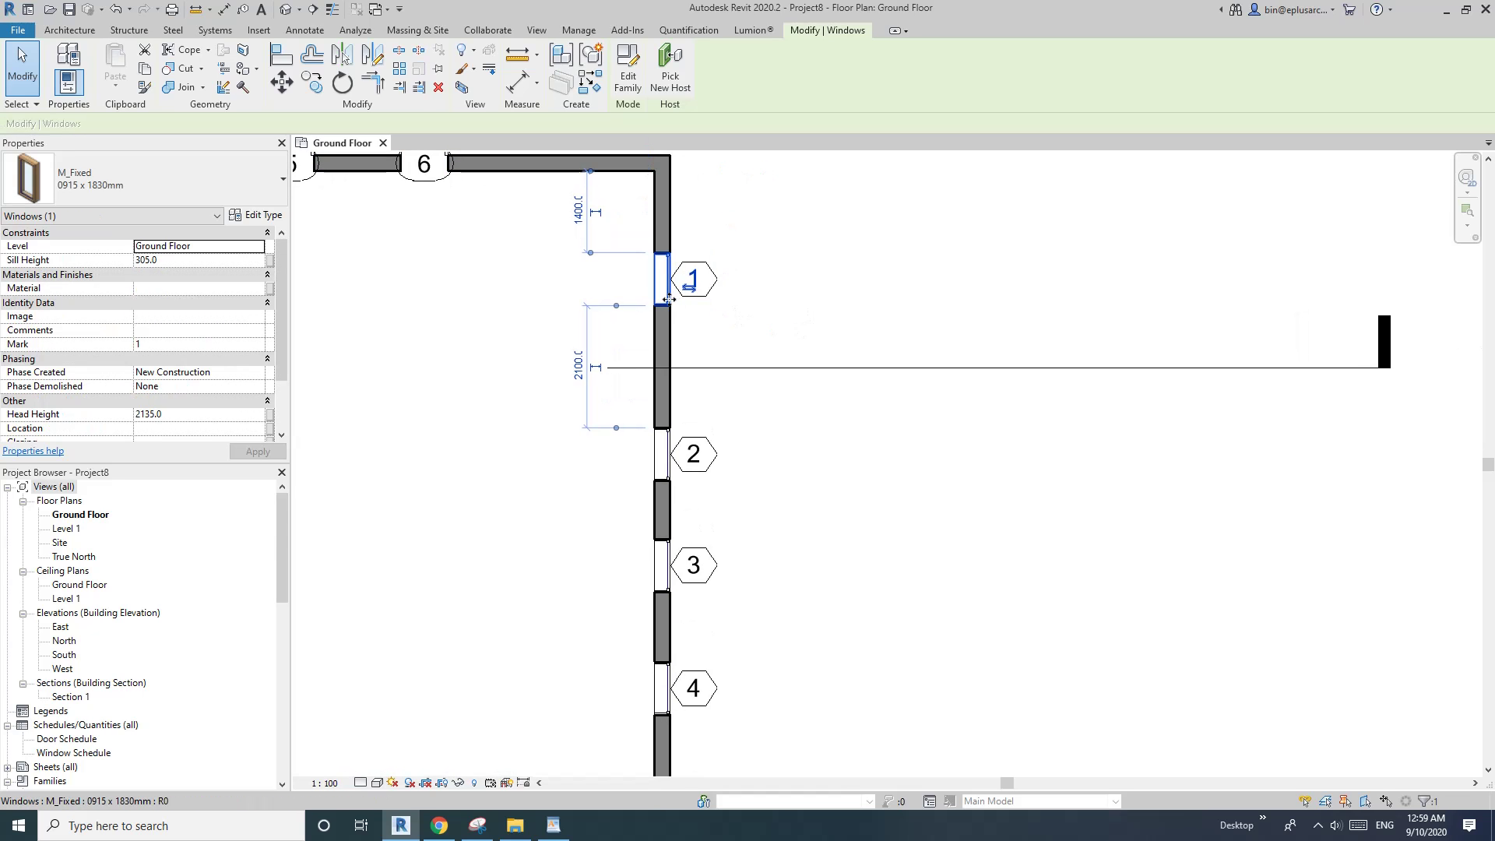
pyautogui.click(260, 217)
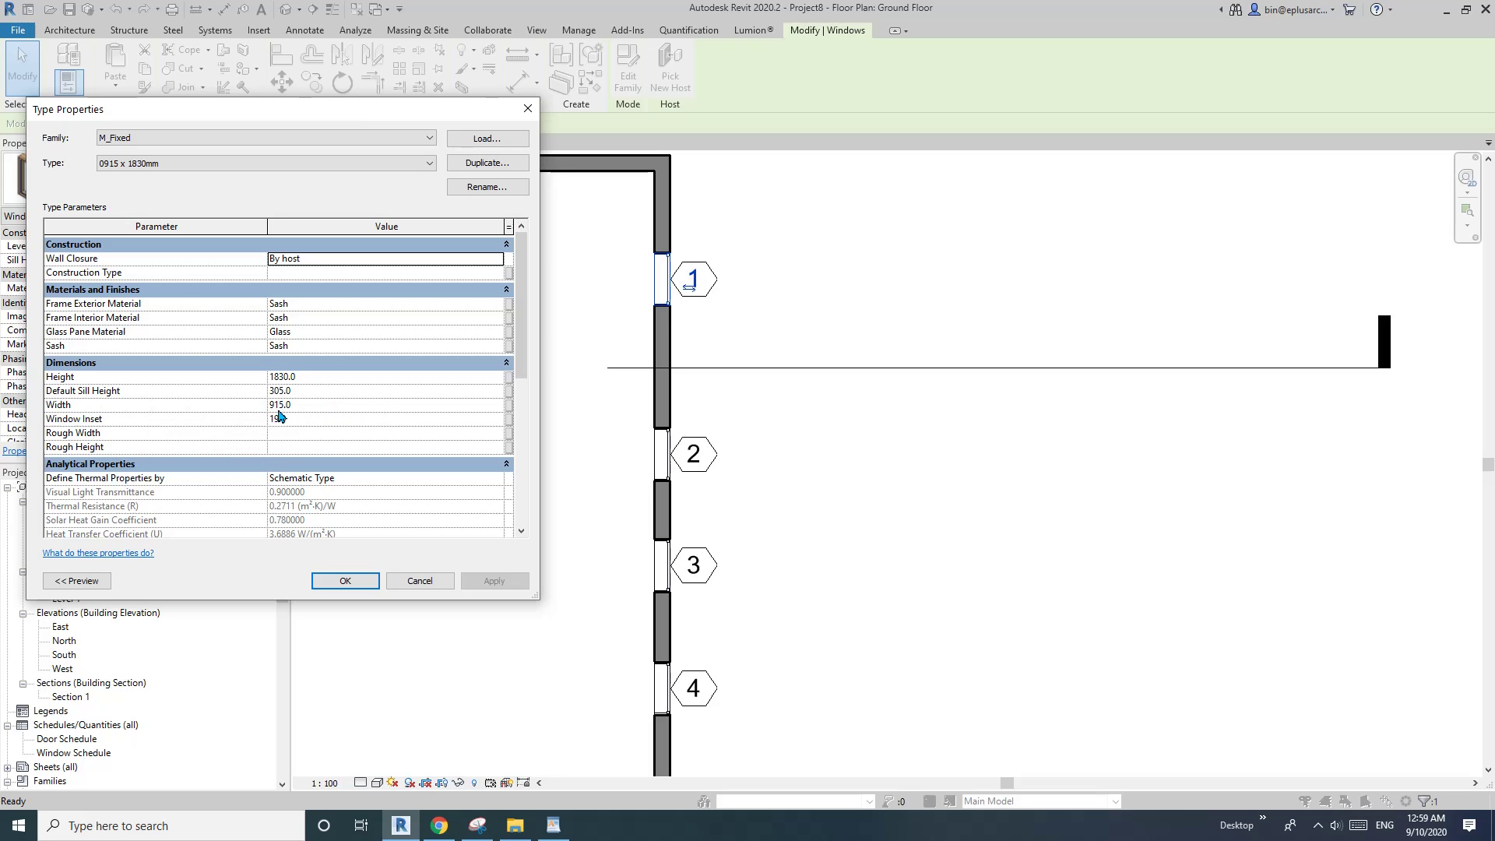
pyautogui.click(527, 110)
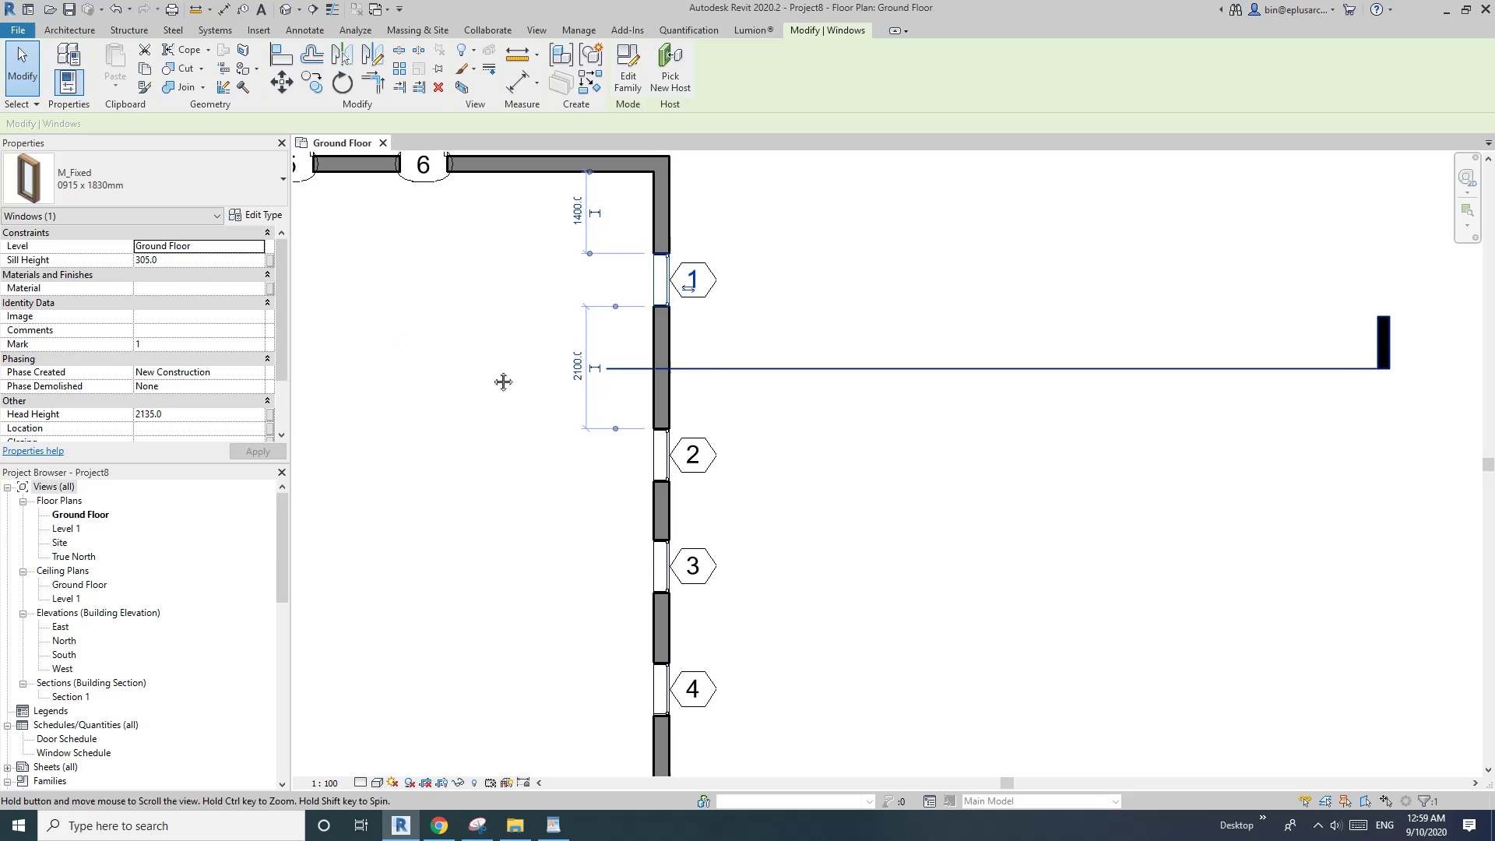
pyautogui.moveTo(592, 479); pyautogui.dragTo(604, 482, button='middle')
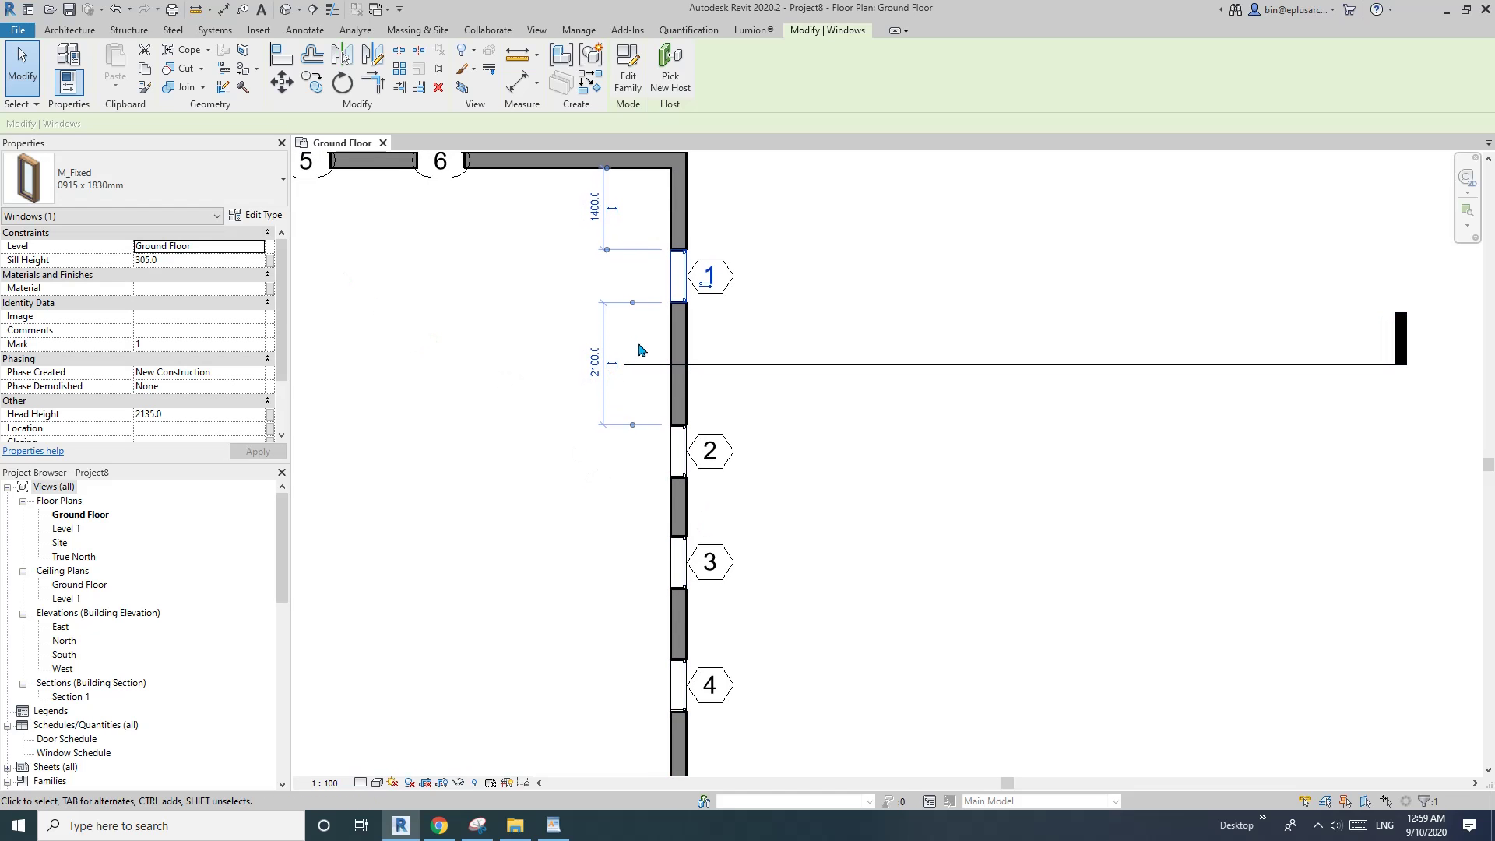
pyautogui.moveTo(638, 344); pyautogui.dragTo(658, 342, button='middle')
pyautogui.click(747, 349)
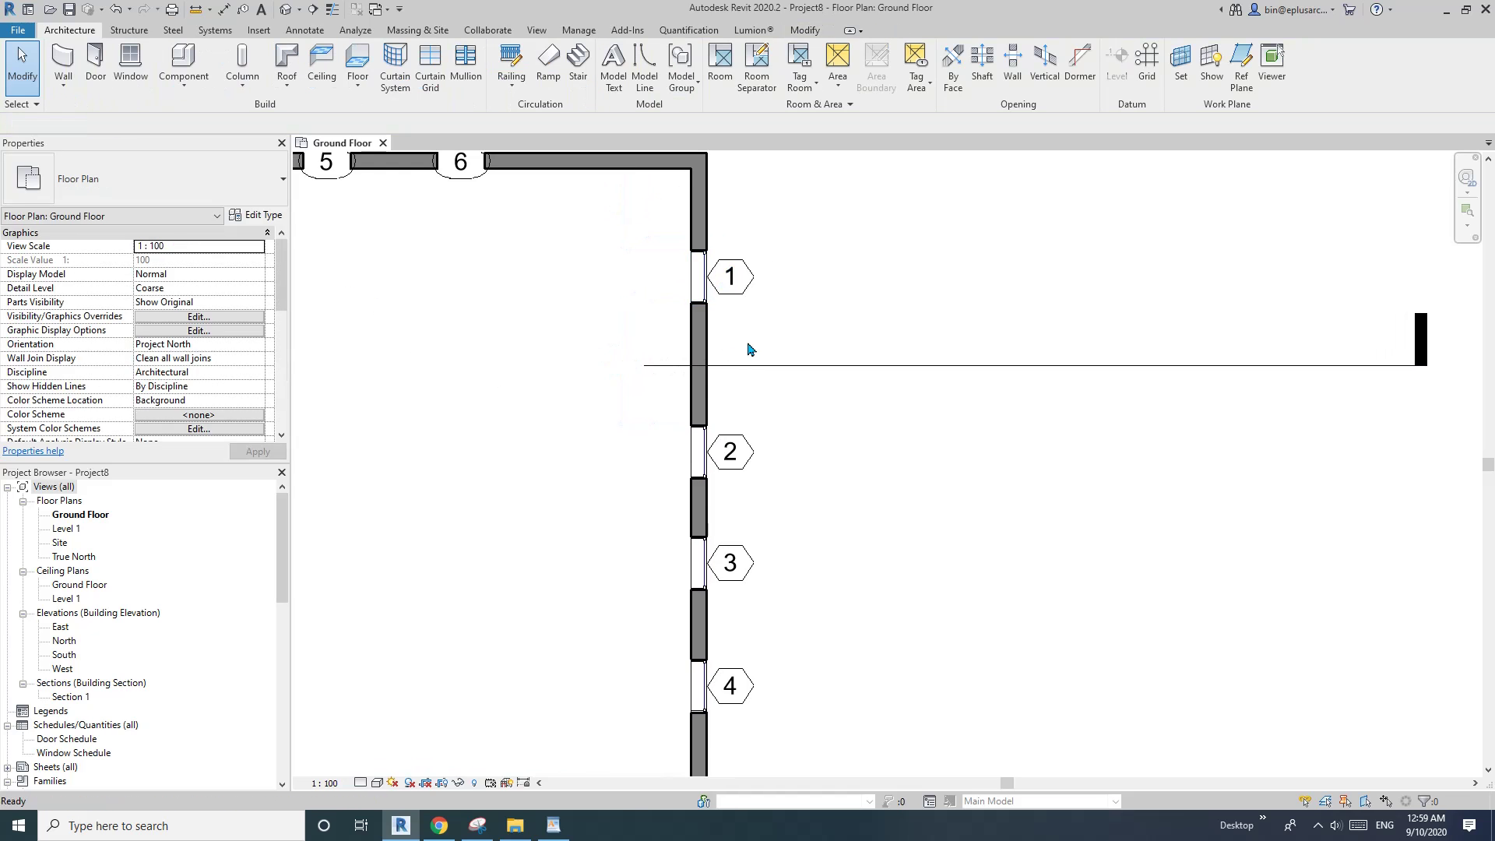
# Open window 1's M_Fixed family for editing and display its family types
pyautogui.click(697, 292)
pyautogui.click(628, 76)
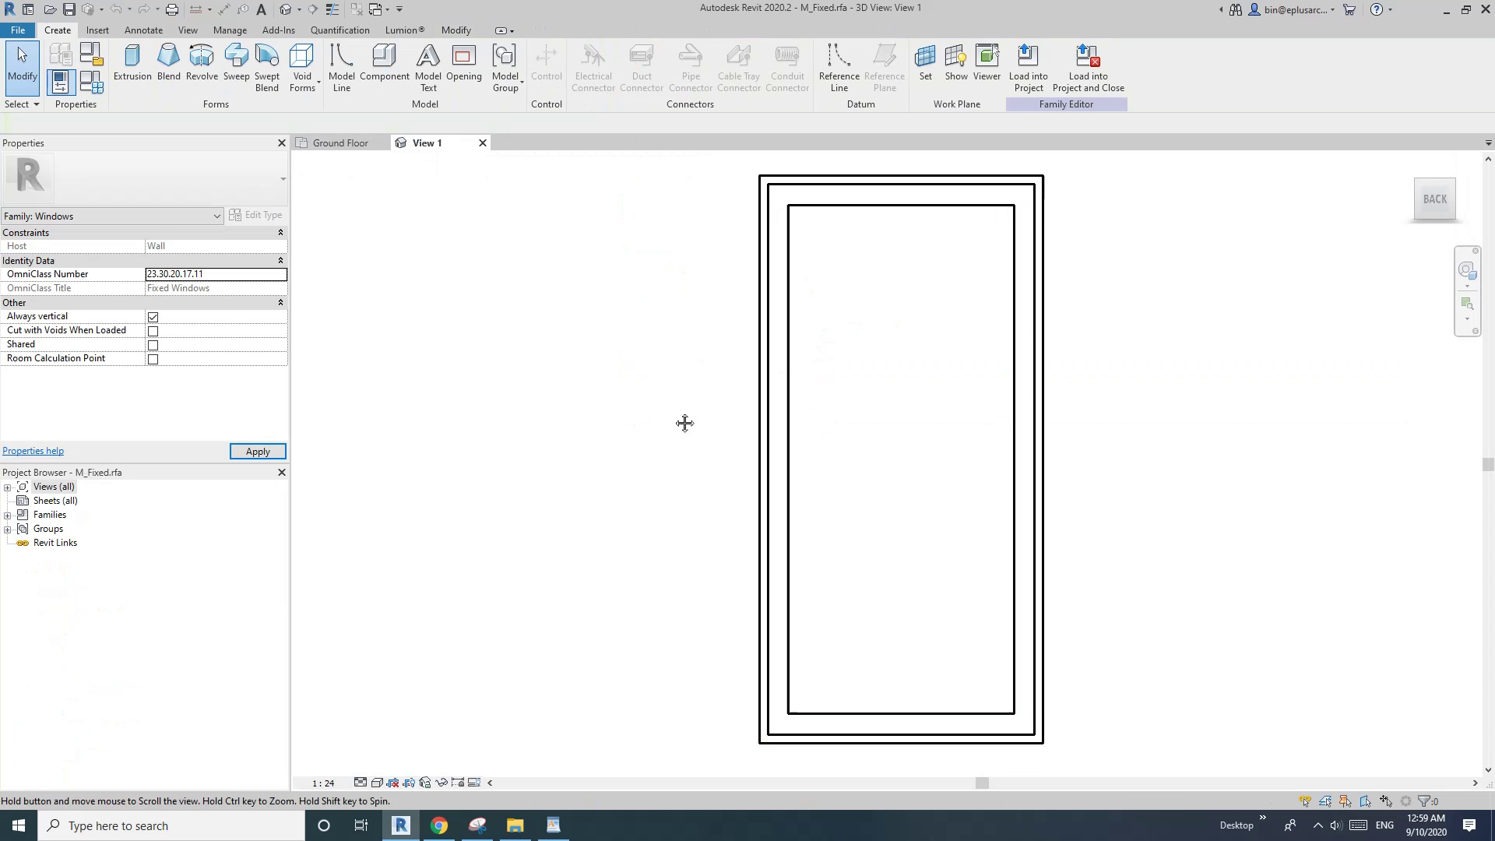
pyautogui.click(93, 81)
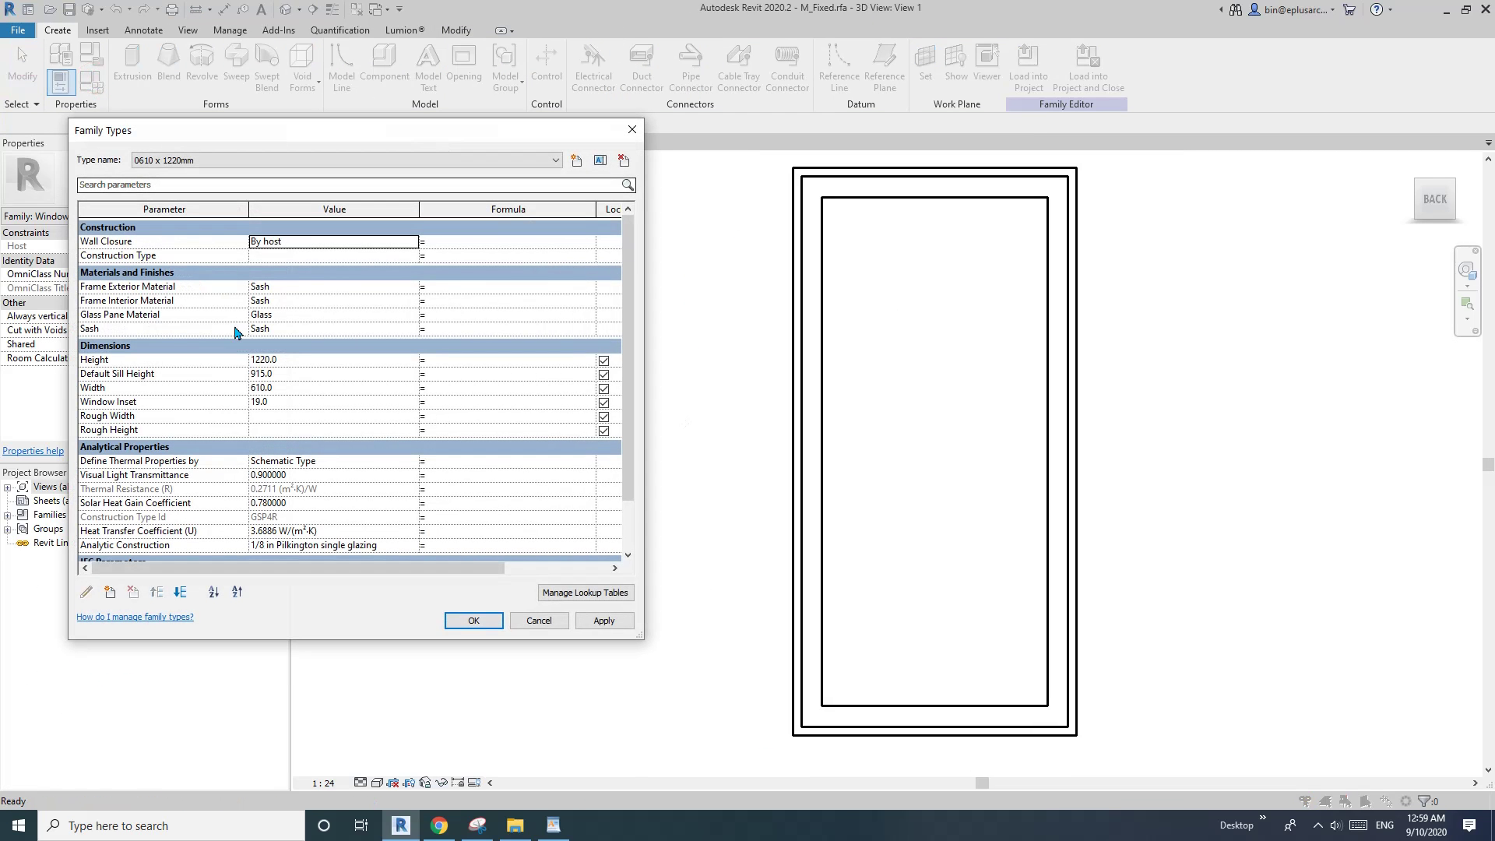
pyautogui.scroll(-1, 628, 300)
pyautogui.scroll(1, 627, 300)
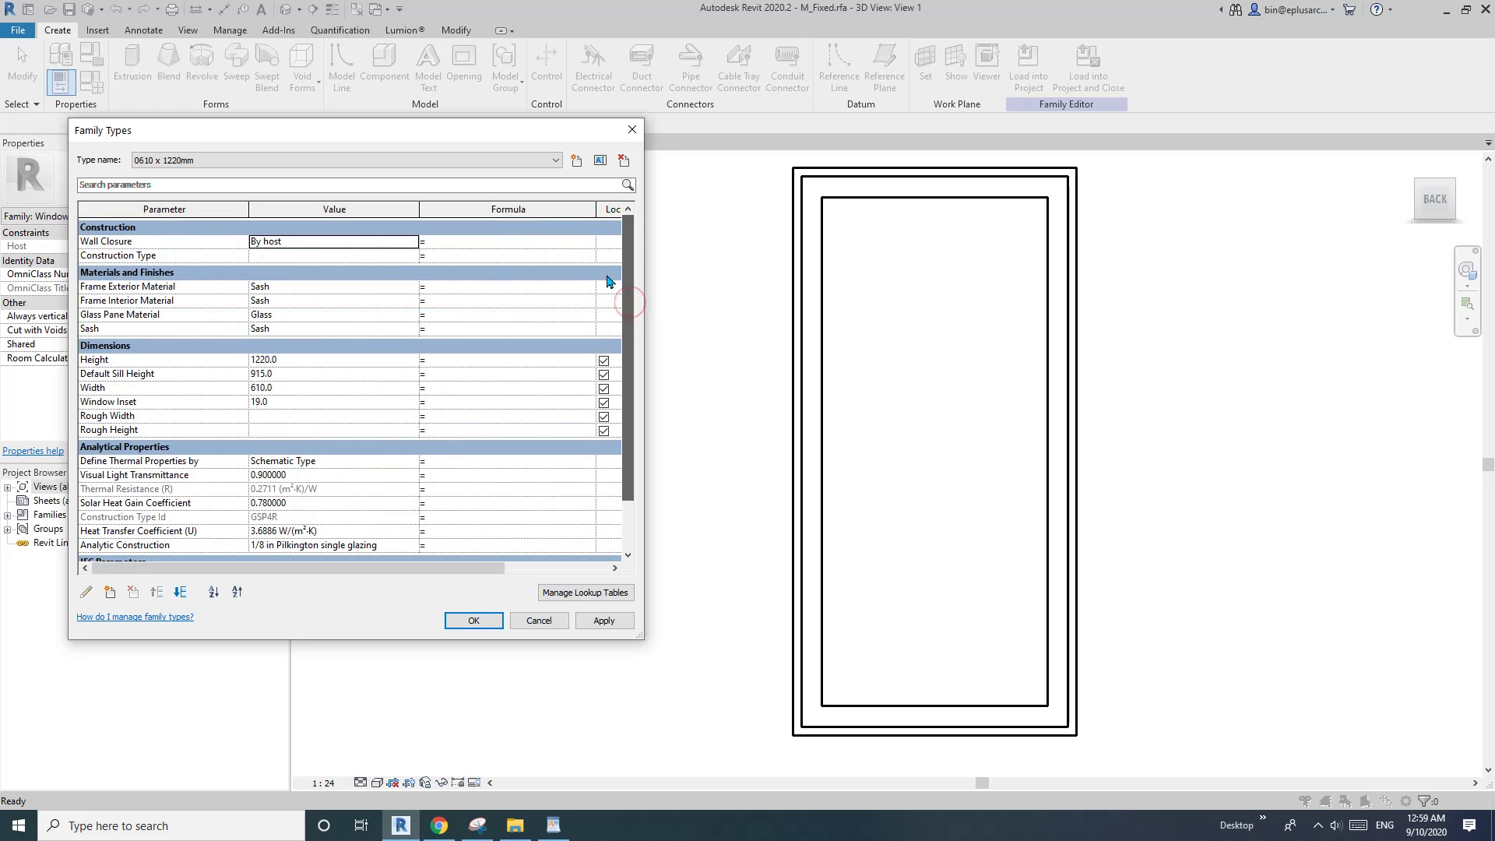
# Look through the family's parameter list and inspect the Width parameter's properties without changing them
pyautogui.click(101, 388)
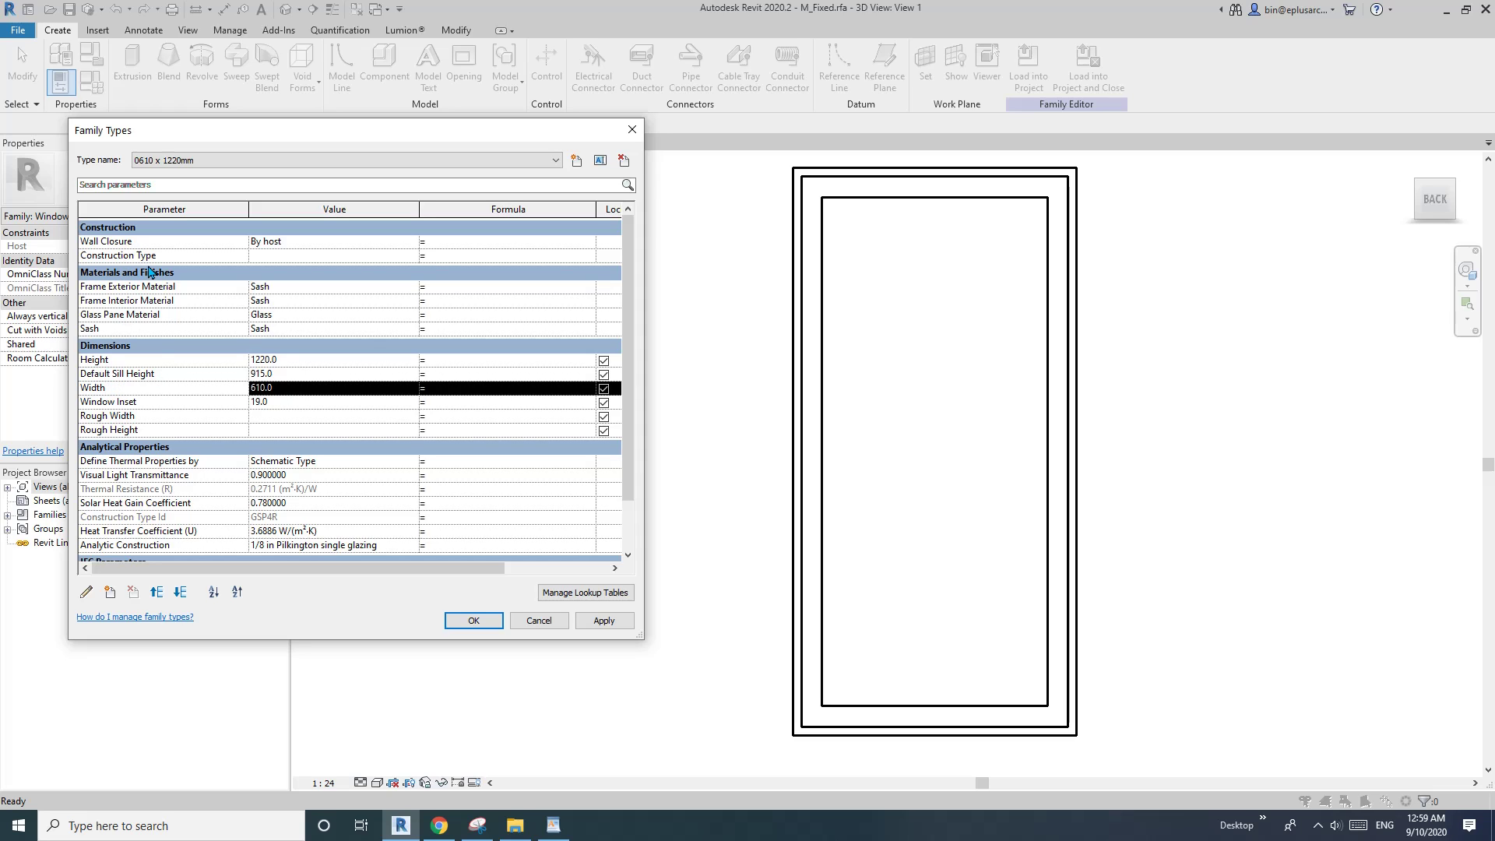
pyautogui.moveTo(626, 321); pyautogui.dragTo(657, 449)
pyautogui.click(159, 528)
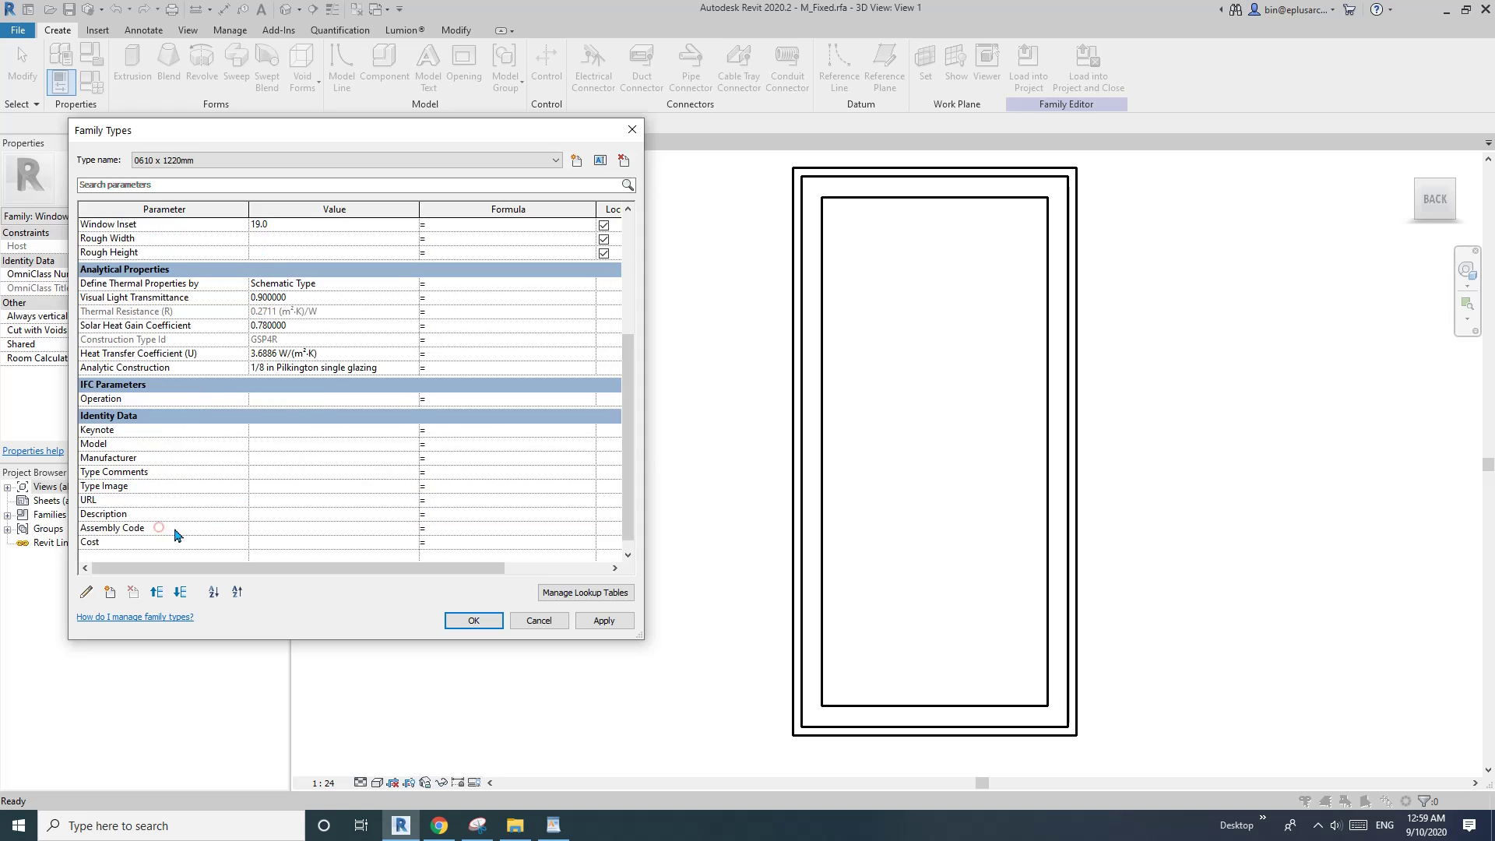
pyautogui.moveTo(629, 370); pyautogui.dragTo(634, 250)
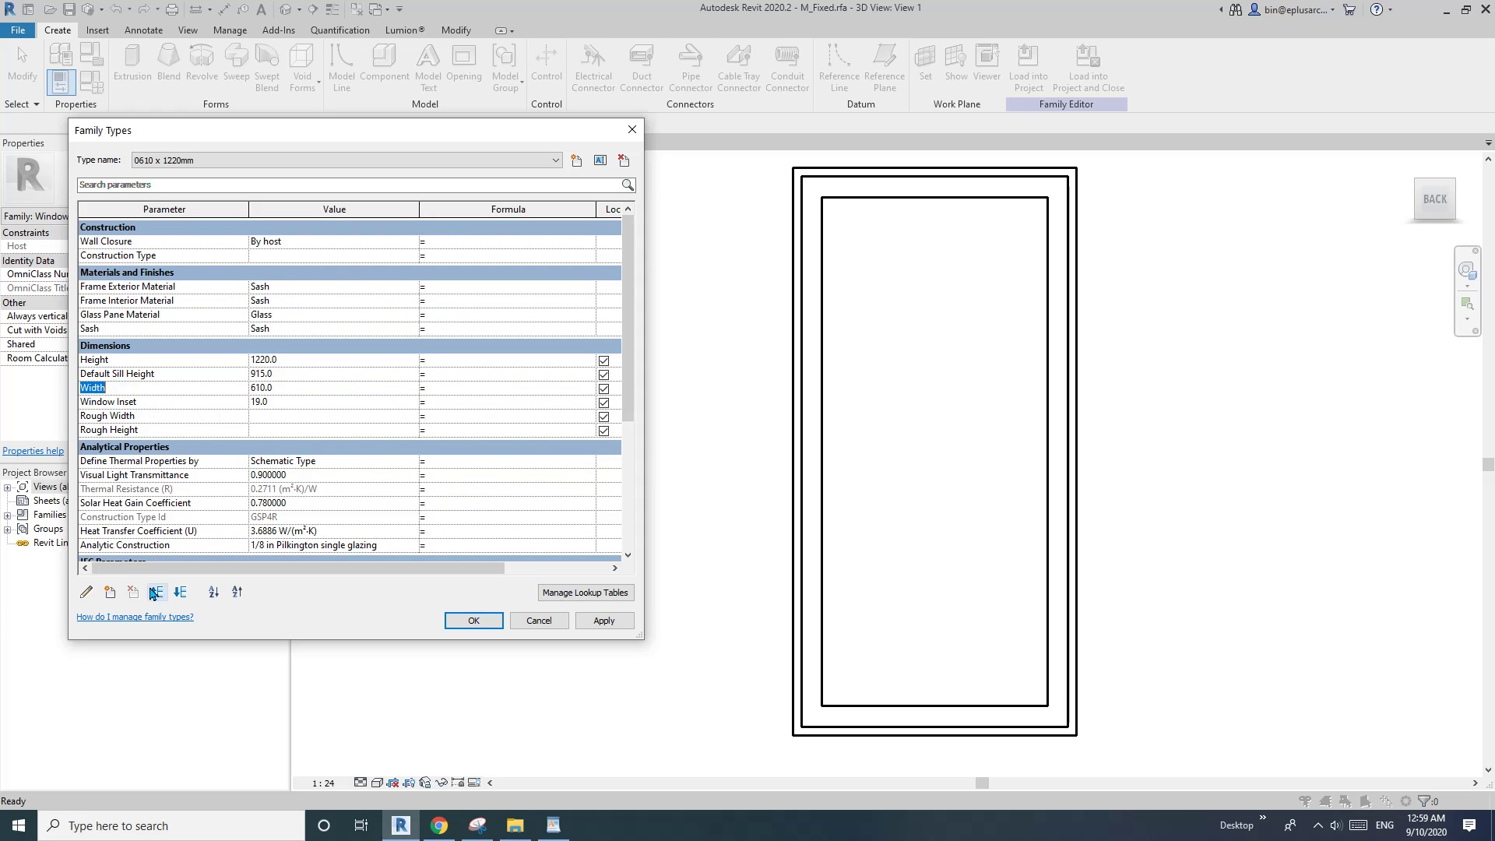
pyautogui.click(89, 594)
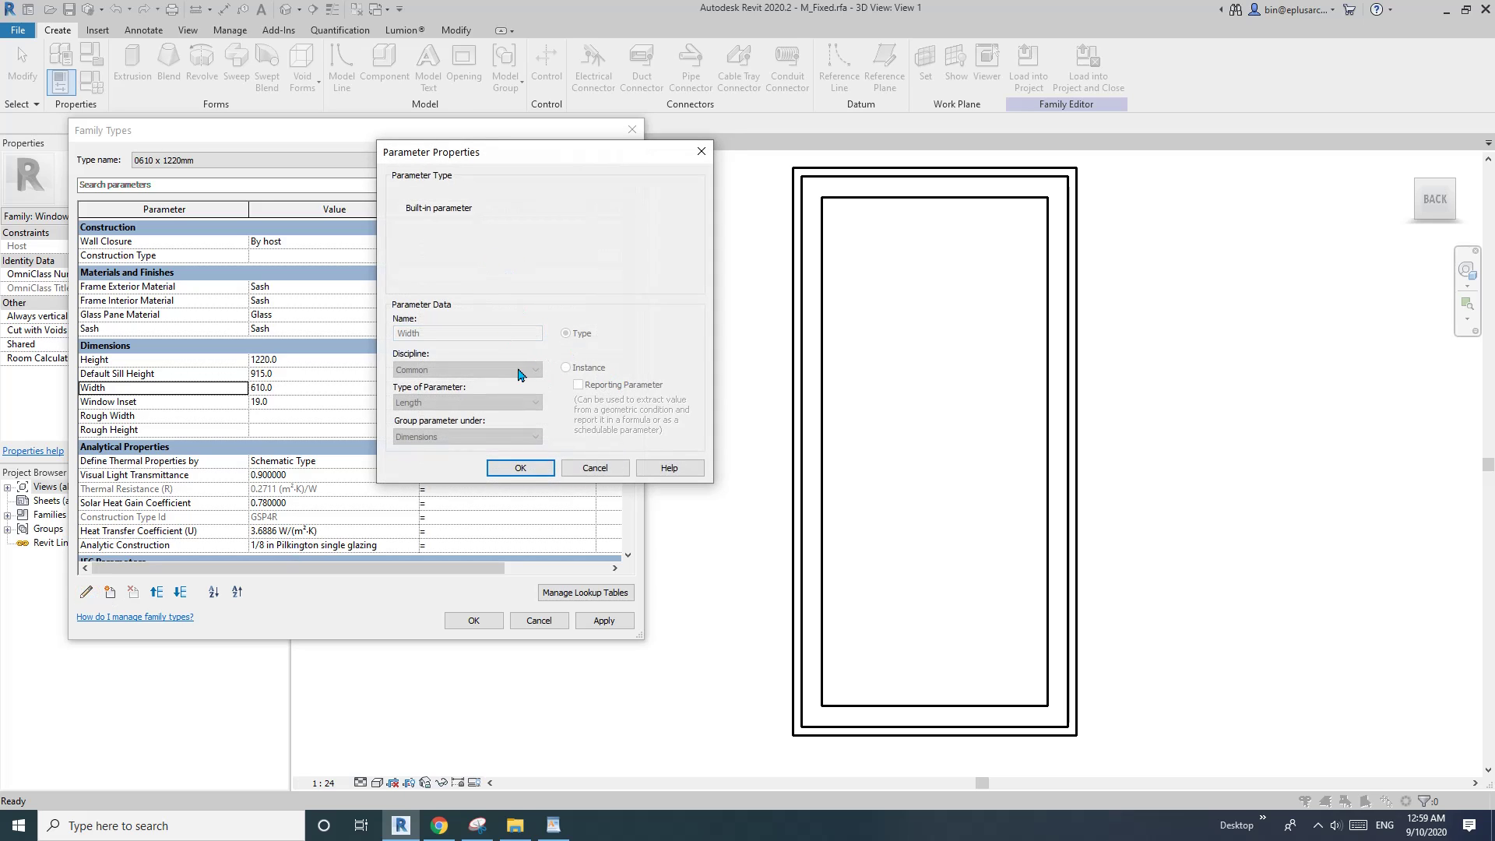
pyautogui.click(602, 469)
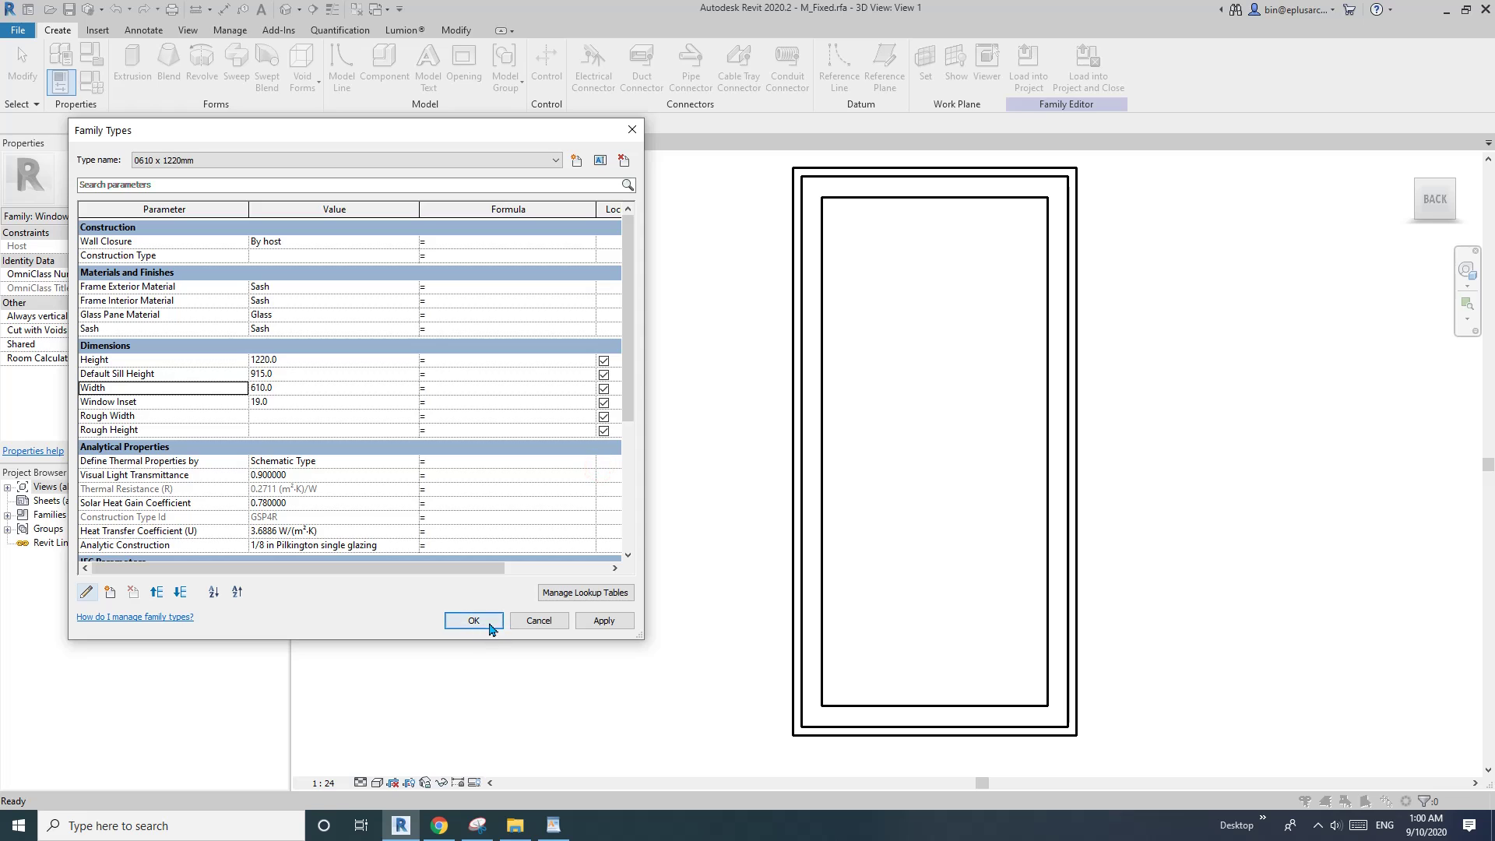
pyautogui.click(483, 627)
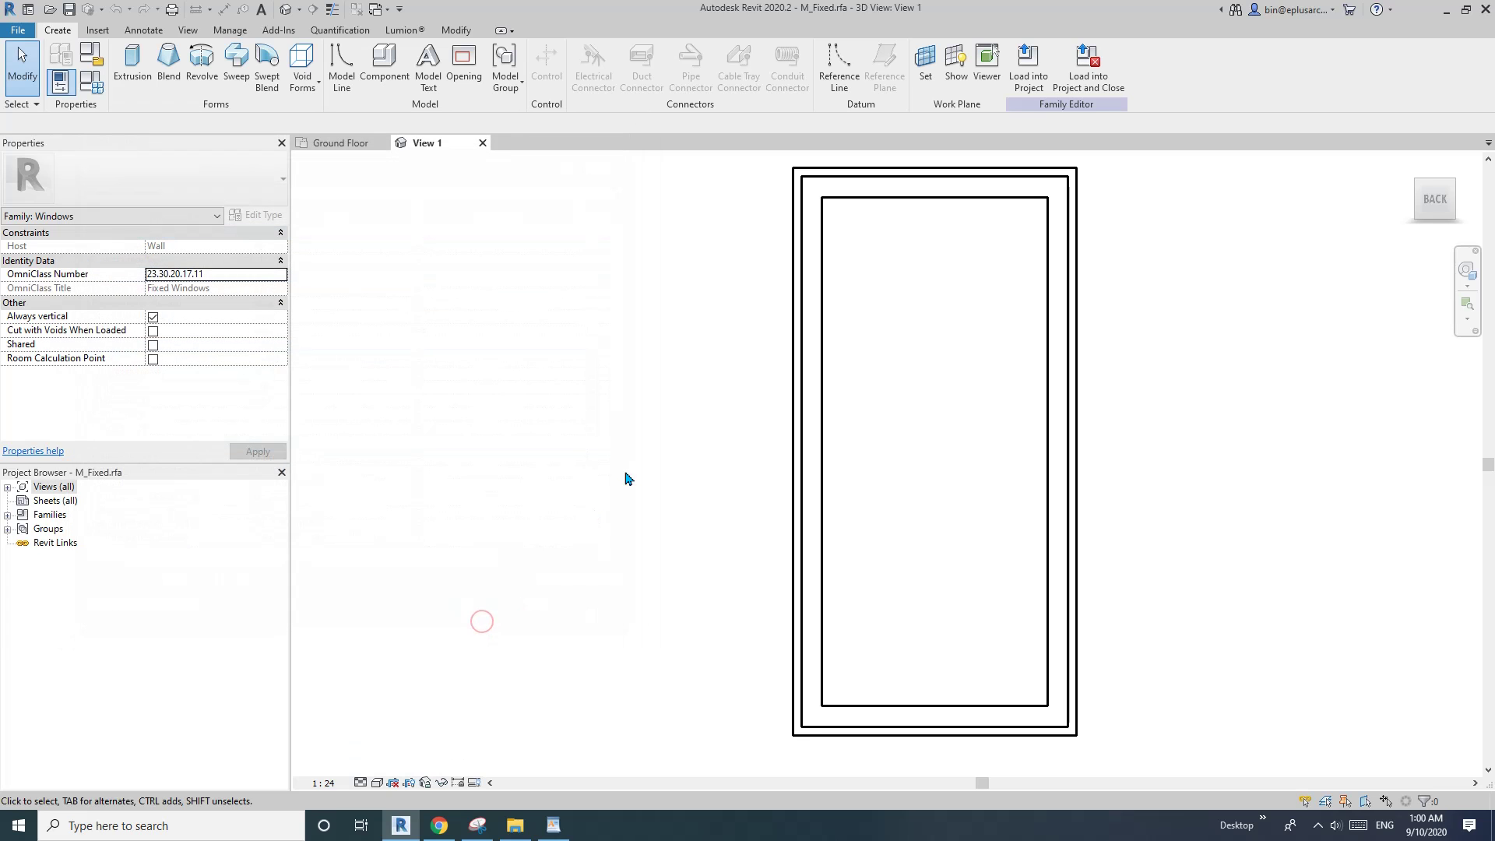
# Open the family's Floor Line floor plan and bring the Width dimension into view
pyautogui.doubleClick(54, 487)
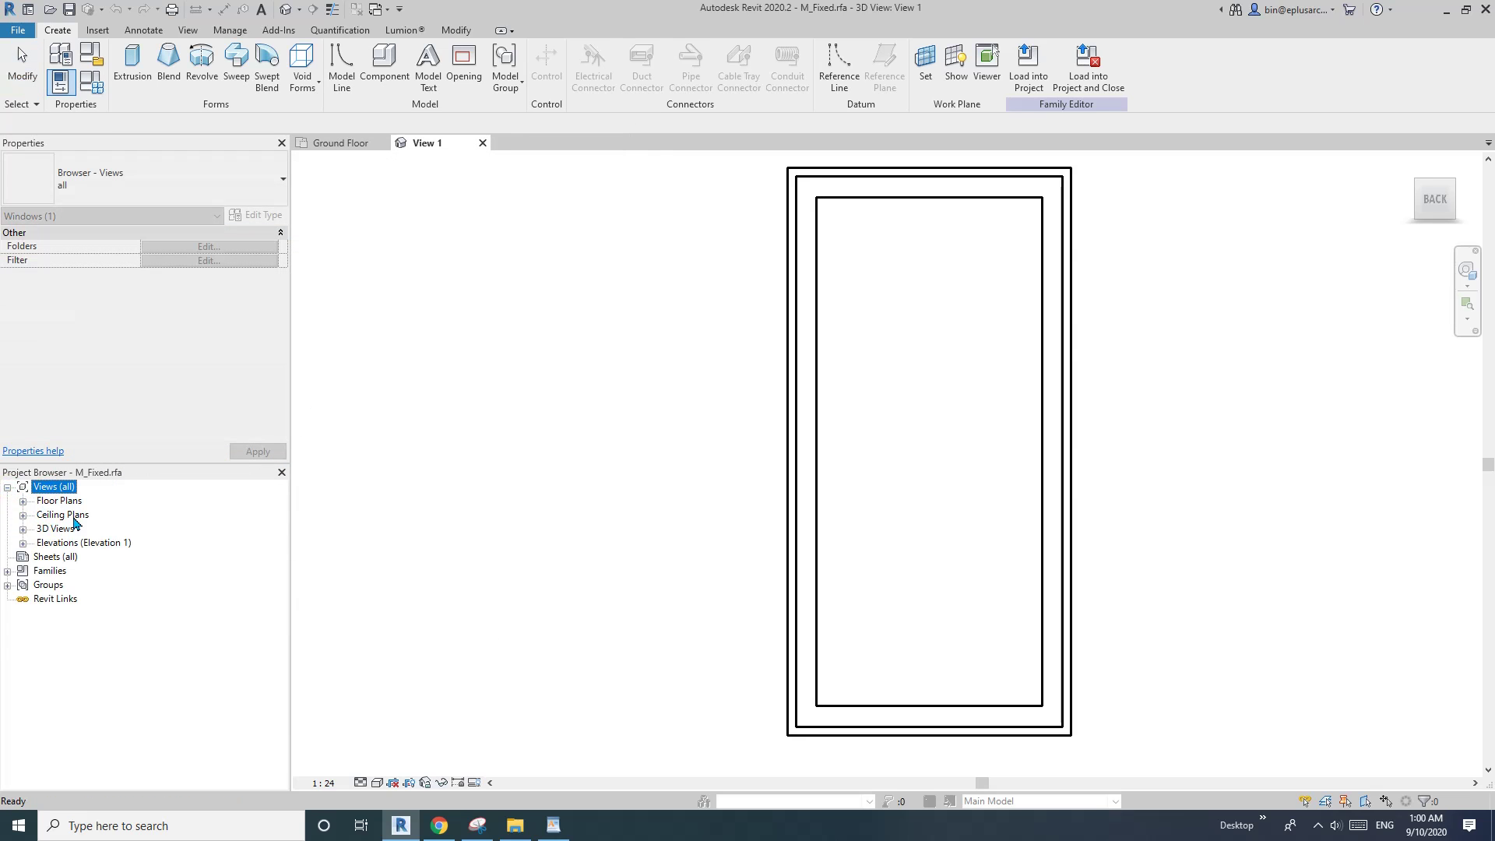
pyautogui.click(58, 501)
pyautogui.click(23, 501)
pyautogui.doubleClick(74, 516)
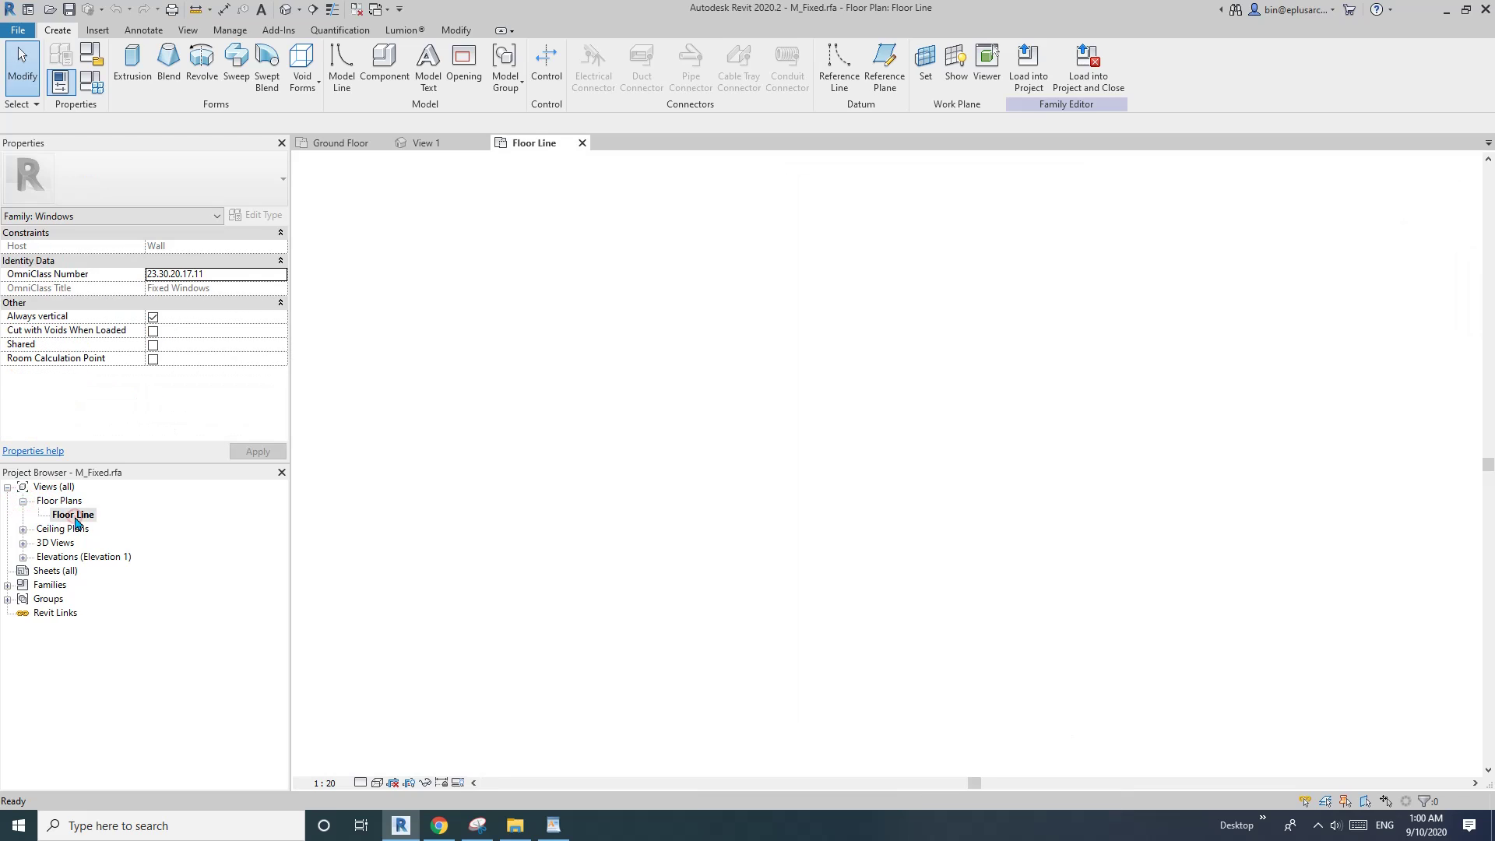
pyautogui.moveTo(774, 608); pyautogui.dragTo(682, 494, button='middle')
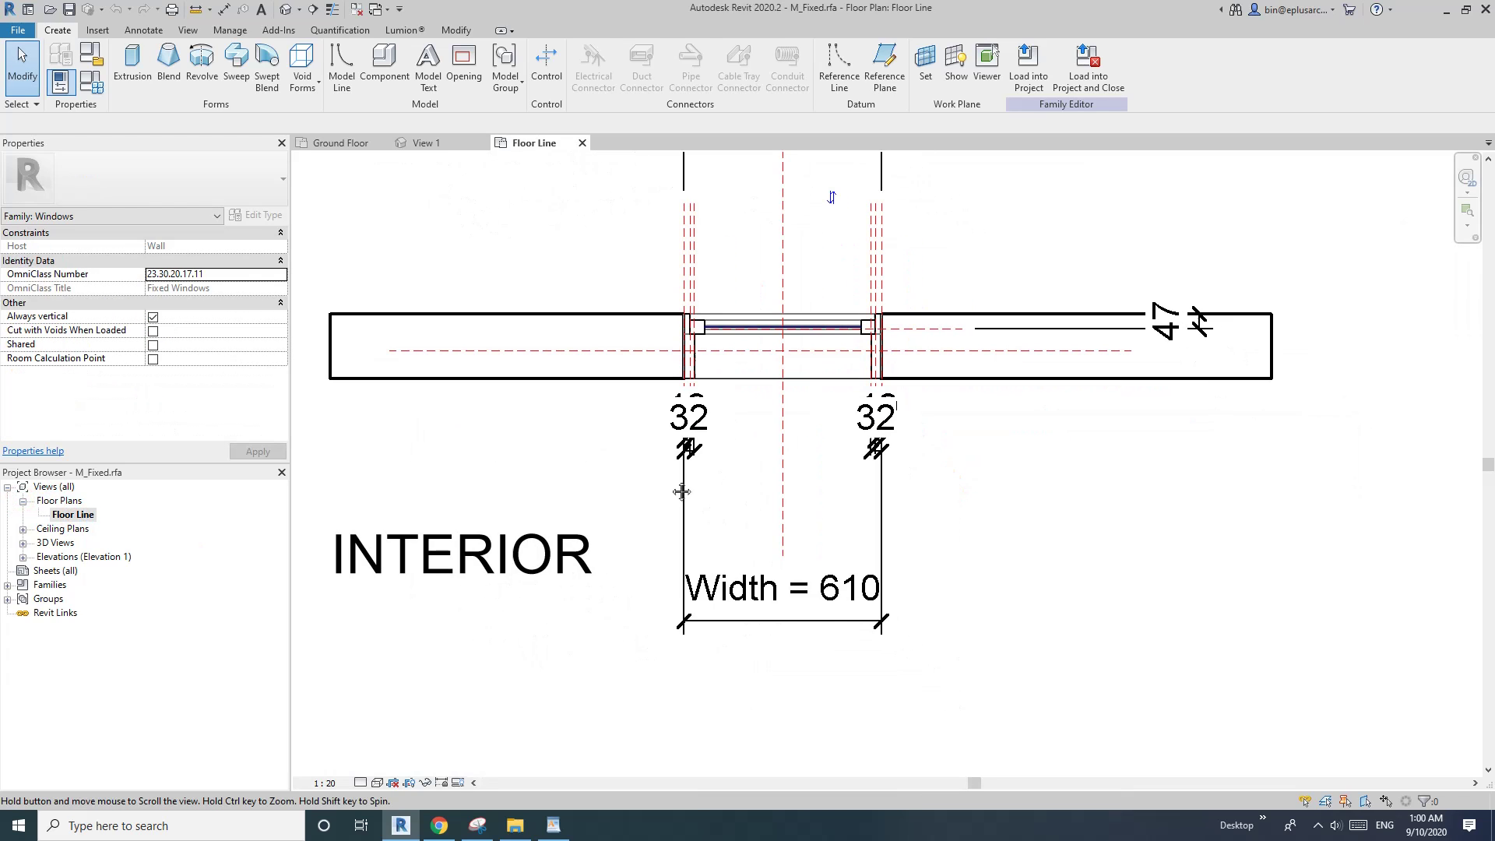
pyautogui.moveTo(802, 634); pyautogui.dragTo(667, 543, button='middle')
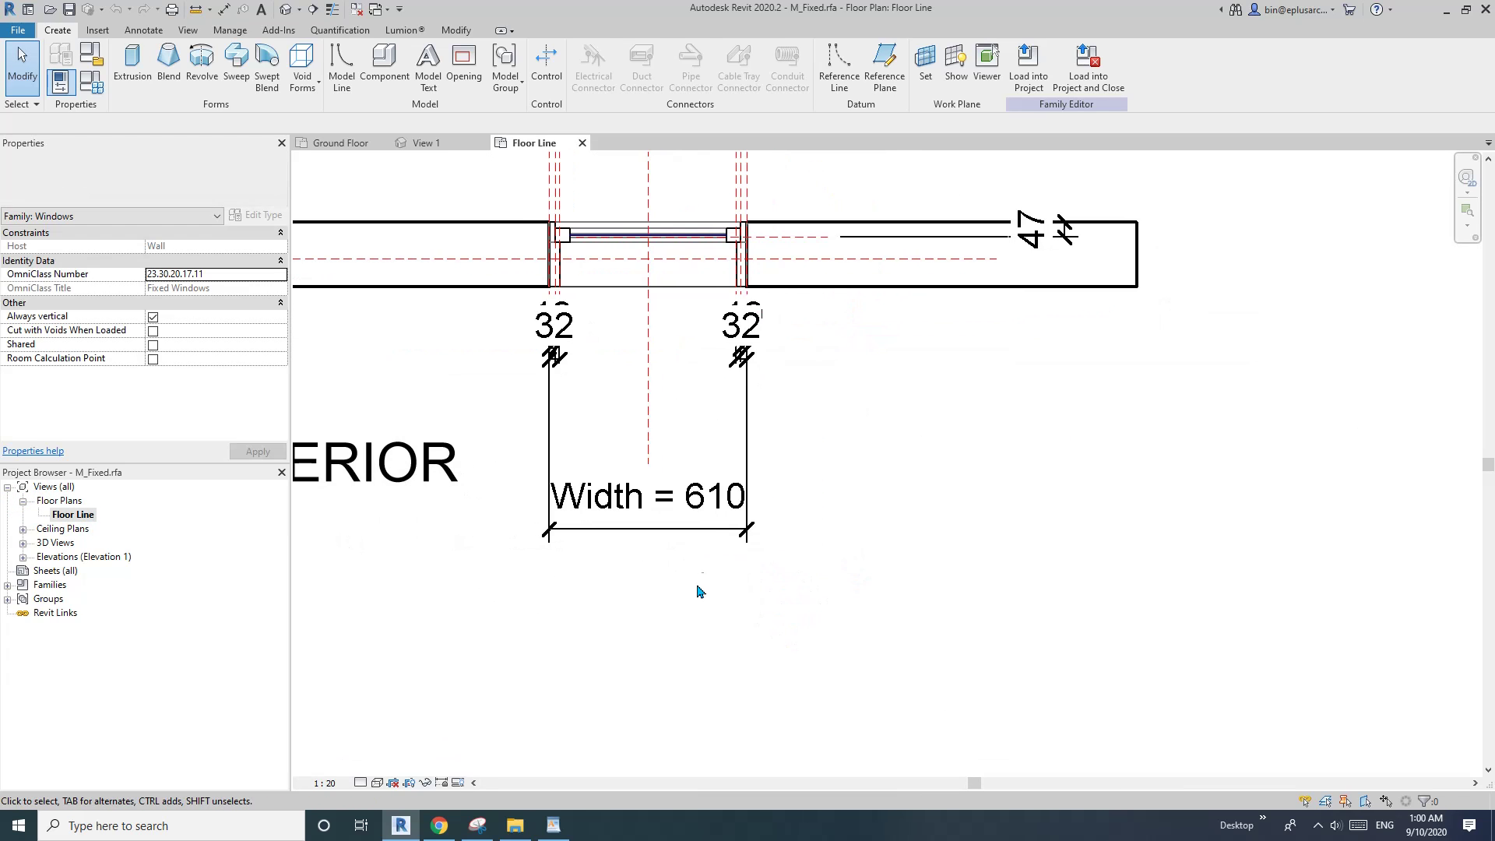
# Examine the Width dimension's label options and its built-in parameter properties, and cancel without changes
pyautogui.click(666, 530)
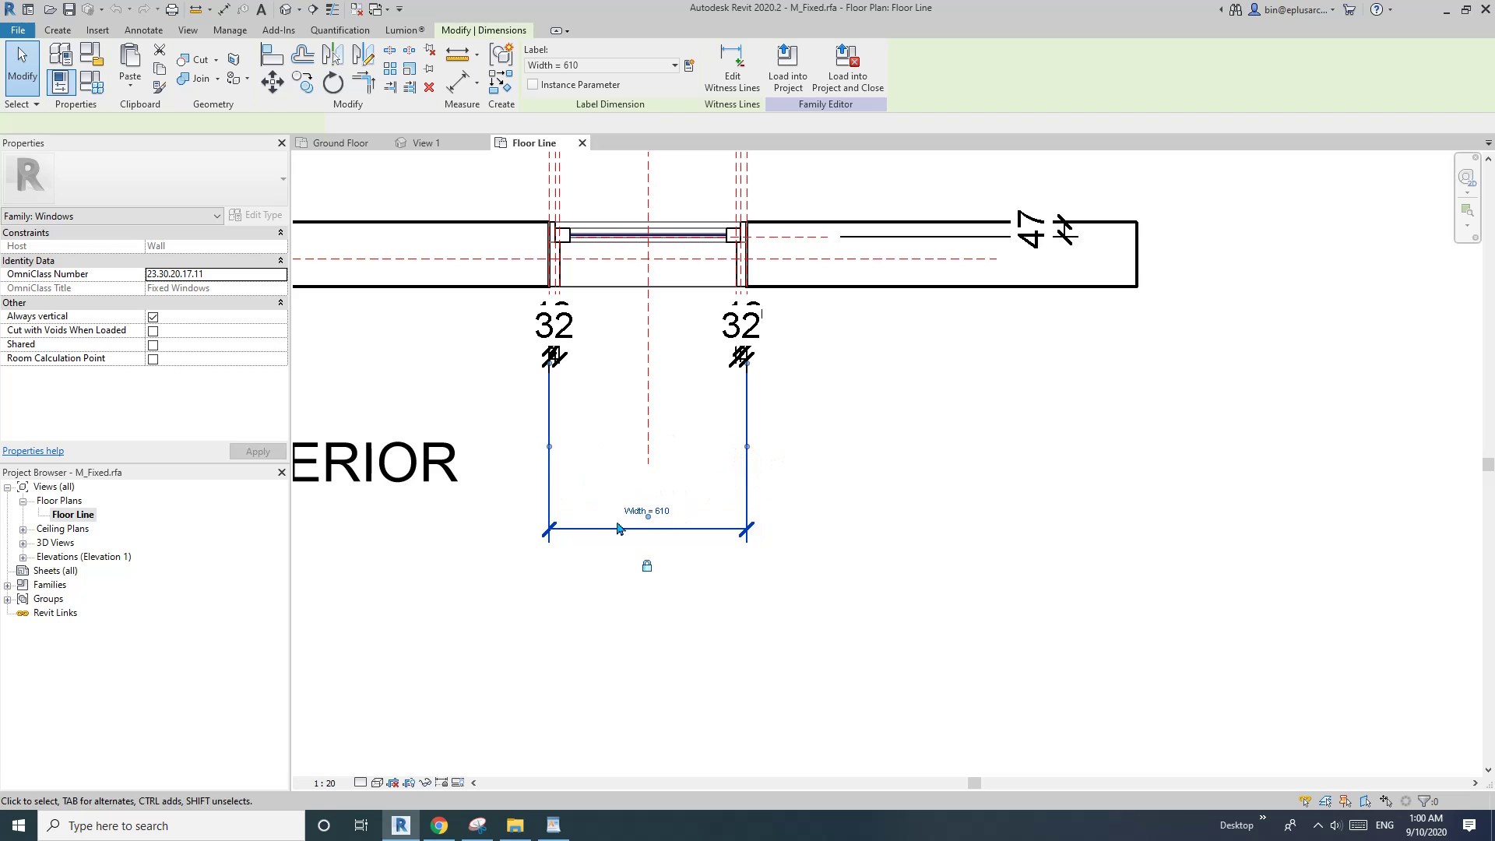
pyautogui.moveTo(621, 486); pyautogui.dragTo(621, 499, button='middle')
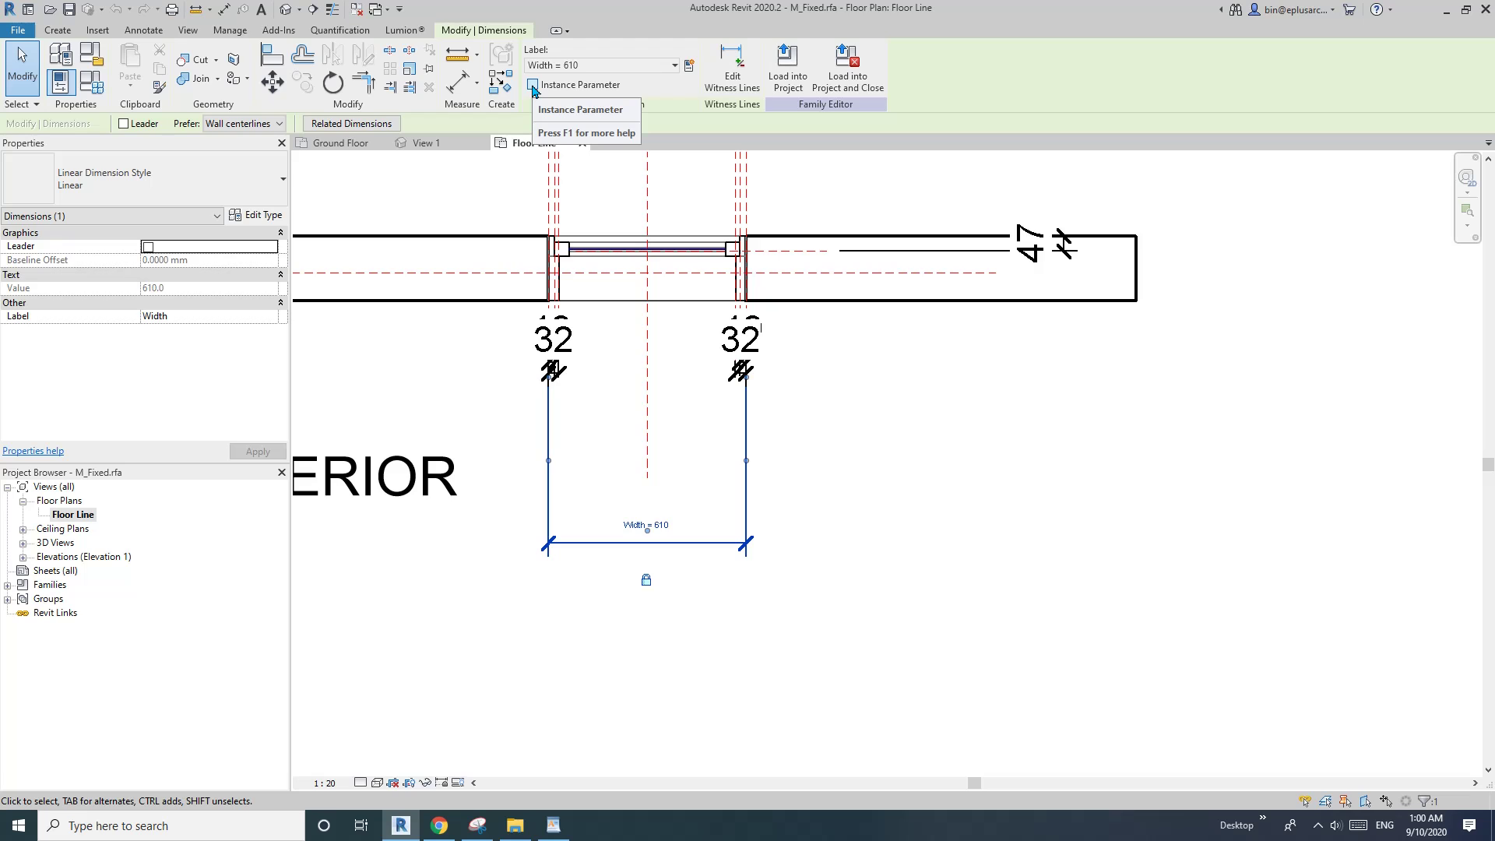
pyautogui.moveTo(636, 541); pyautogui.dragTo(677, 582, button='middle')
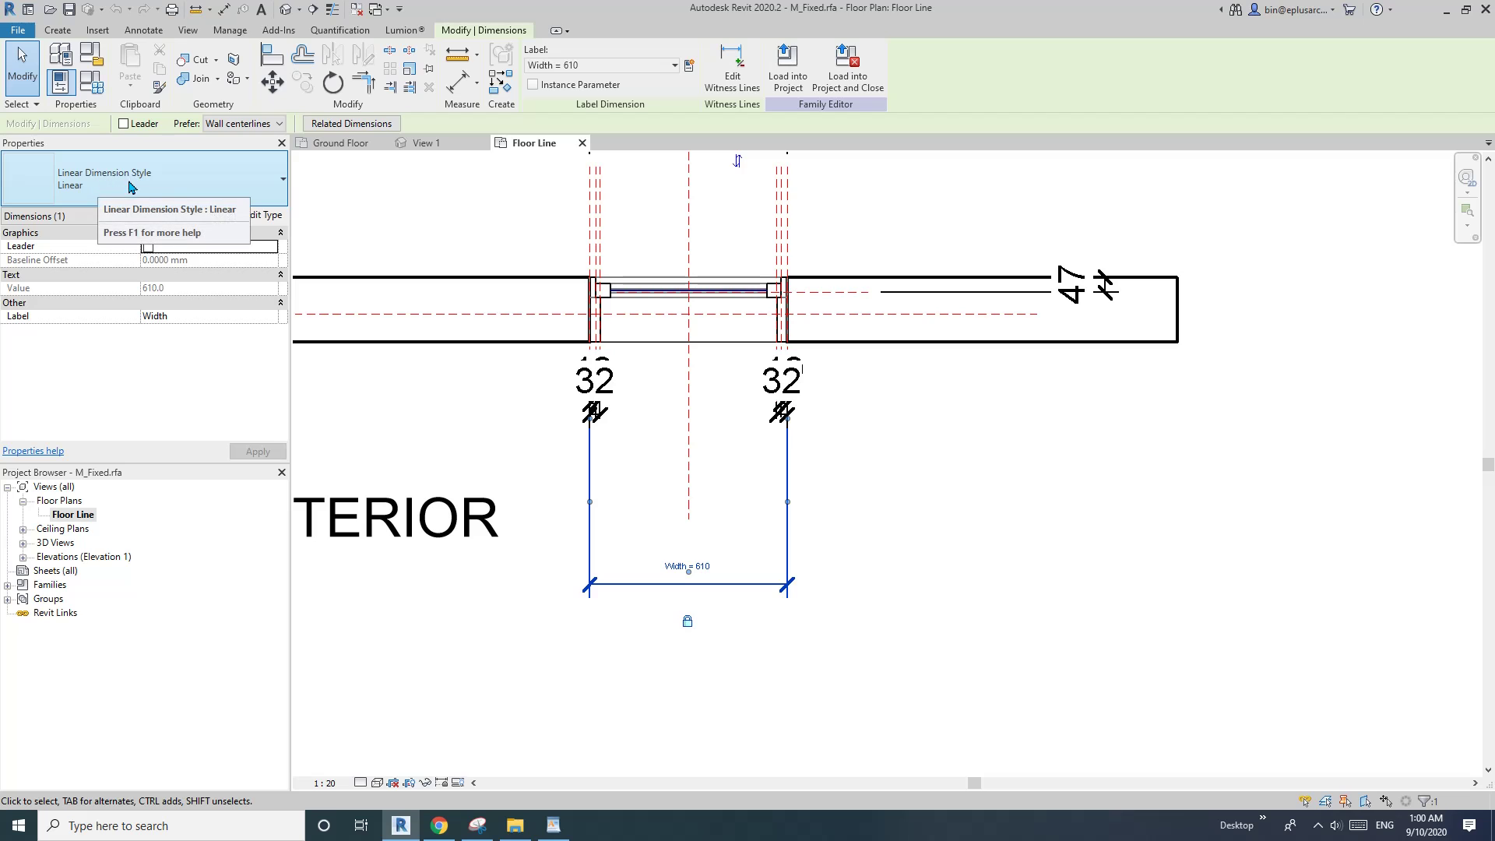
pyautogui.moveTo(494, 161); pyautogui.dragTo(499, 165, button='middle')
pyautogui.click(100, 77)
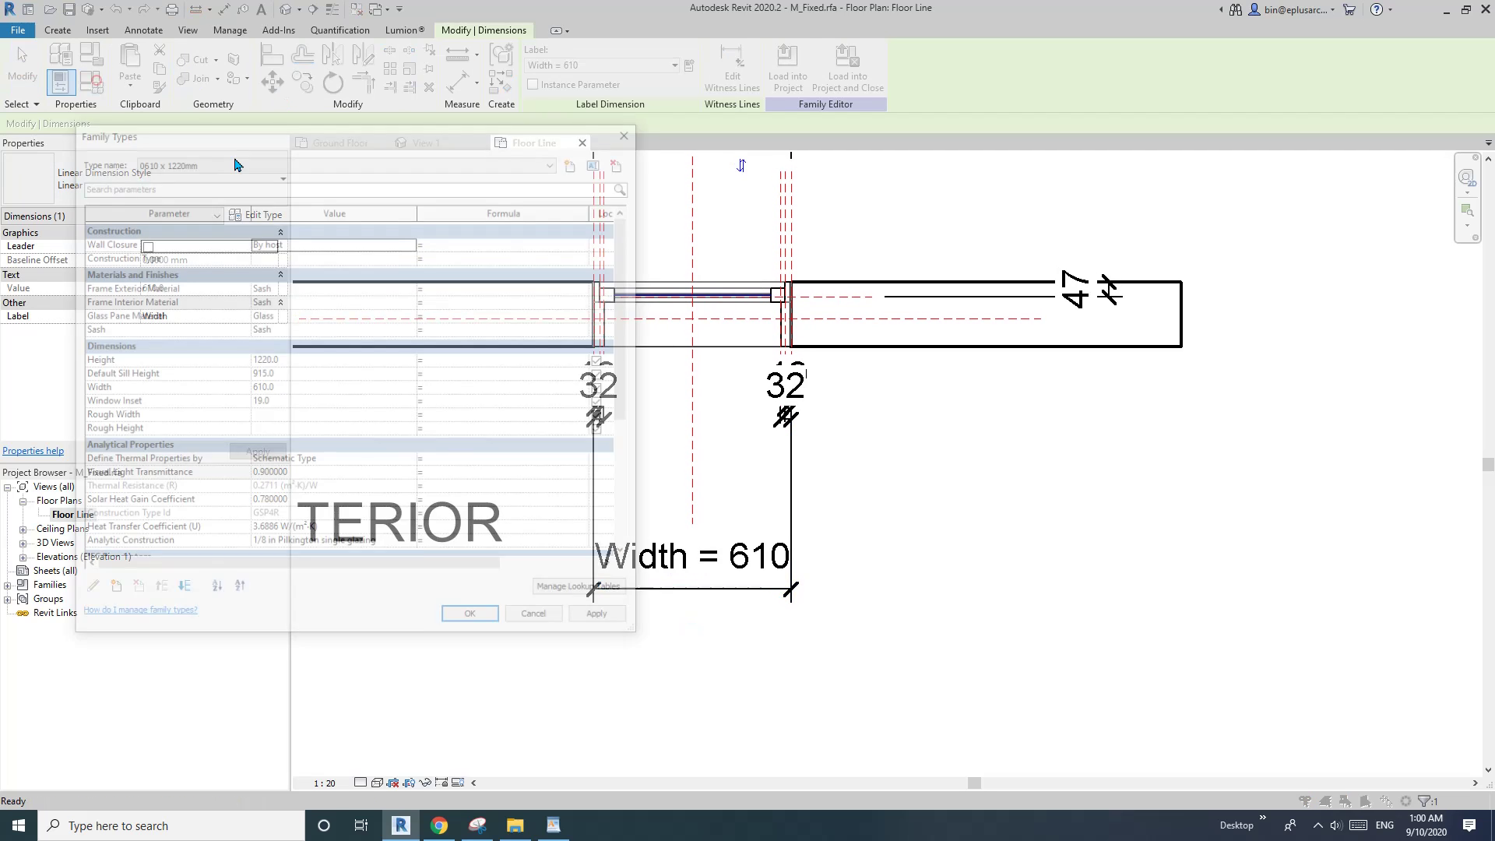
pyautogui.click(125, 392)
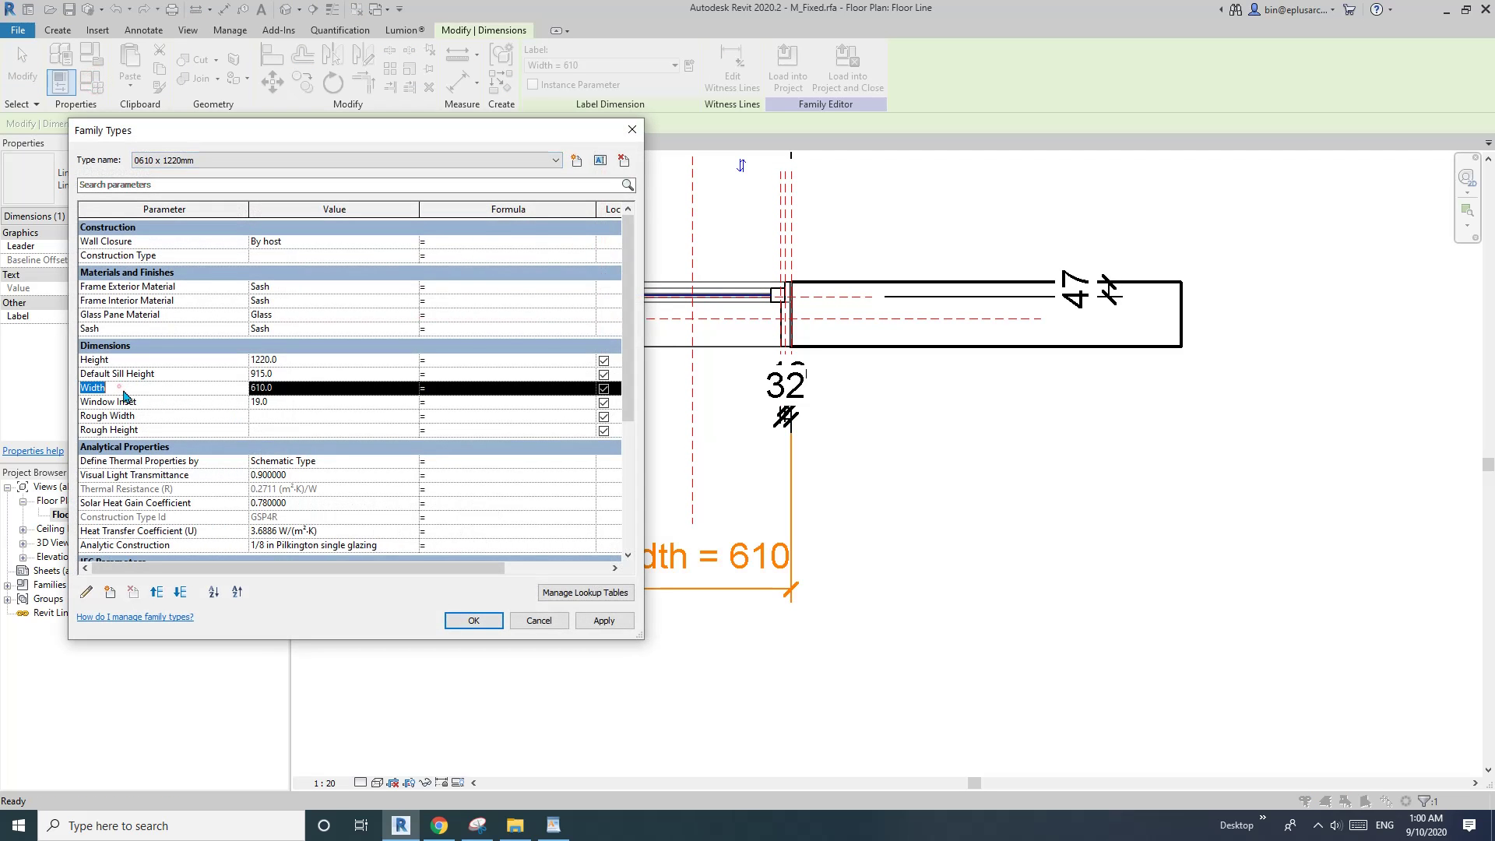
pyautogui.click(88, 595)
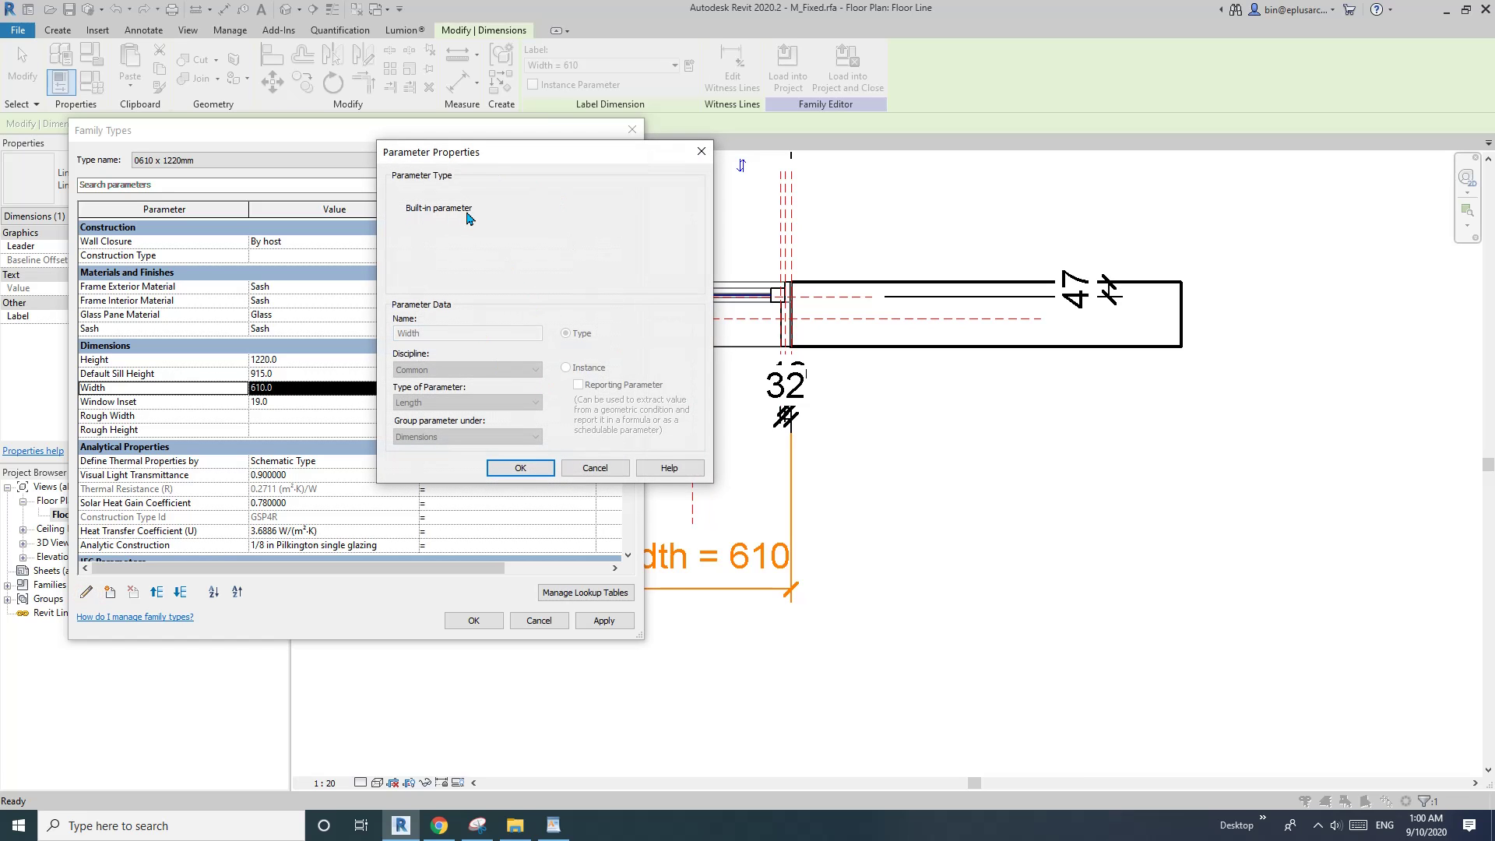
pyautogui.click(598, 469)
pyautogui.click(539, 620)
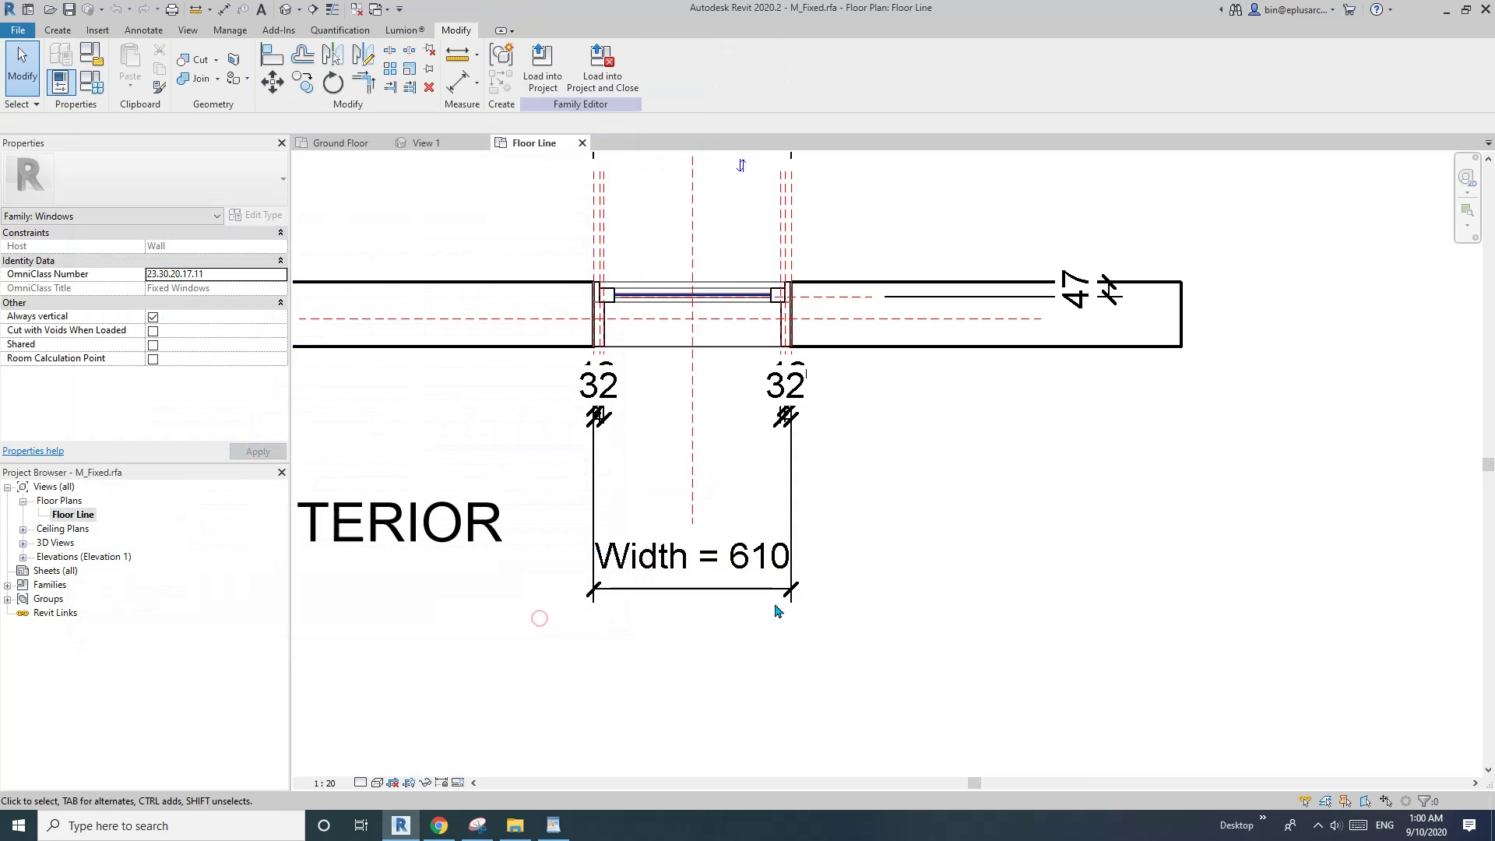
# Make the Width dimension's label an instance parameter and check the Width entry in the family types
pyautogui.click(791, 513)
pyautogui.moveTo(873, 519); pyautogui.dragTo(850, 535, button='middle')
pyautogui.click(880, 588)
pyautogui.click(786, 557)
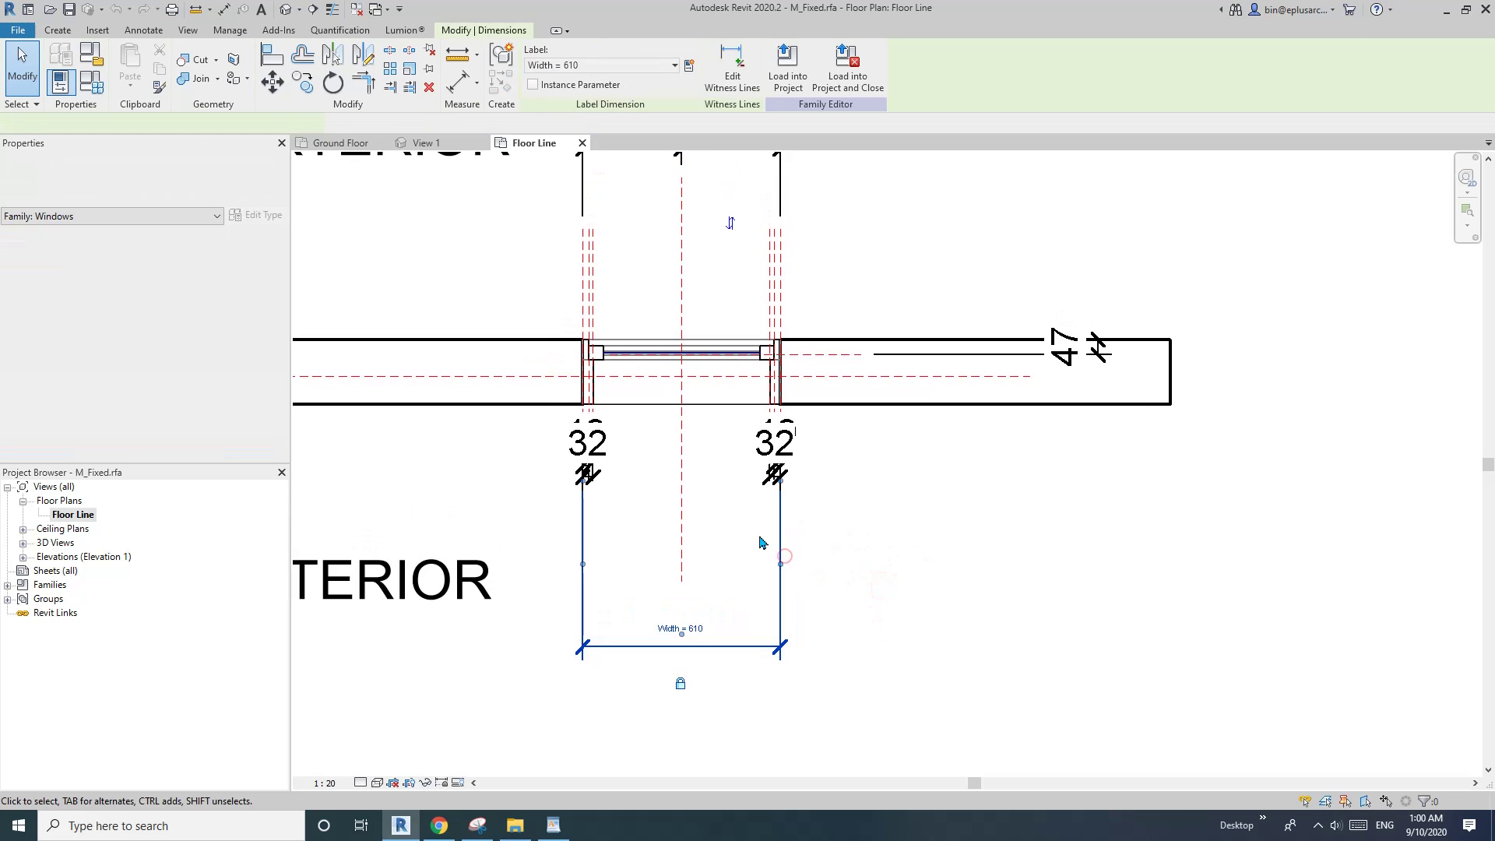
pyautogui.click(782, 565)
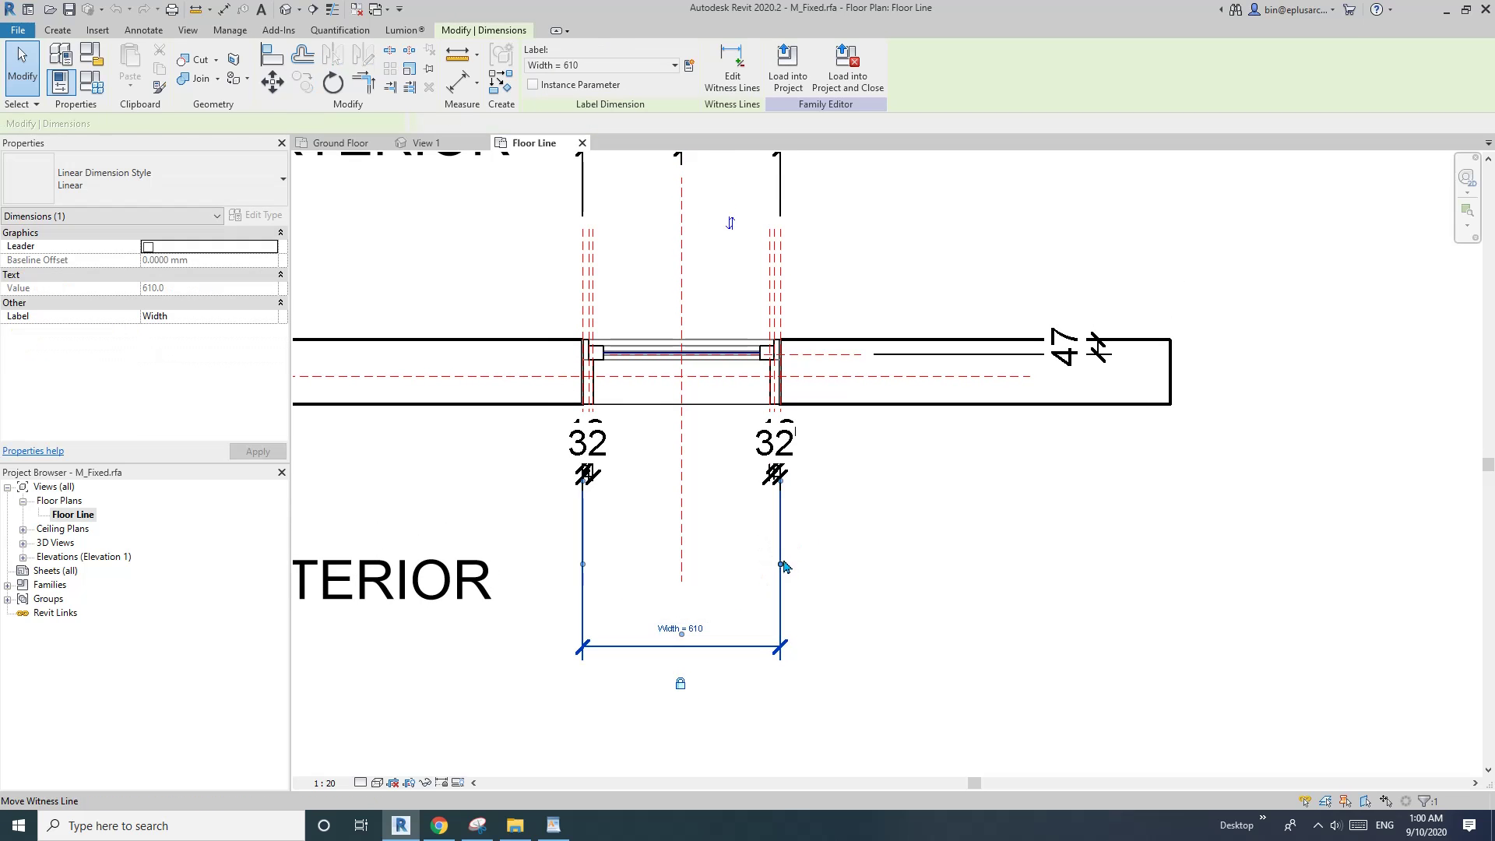
pyautogui.moveTo(782, 566); pyautogui.dragTo(759, 561, button='middle')
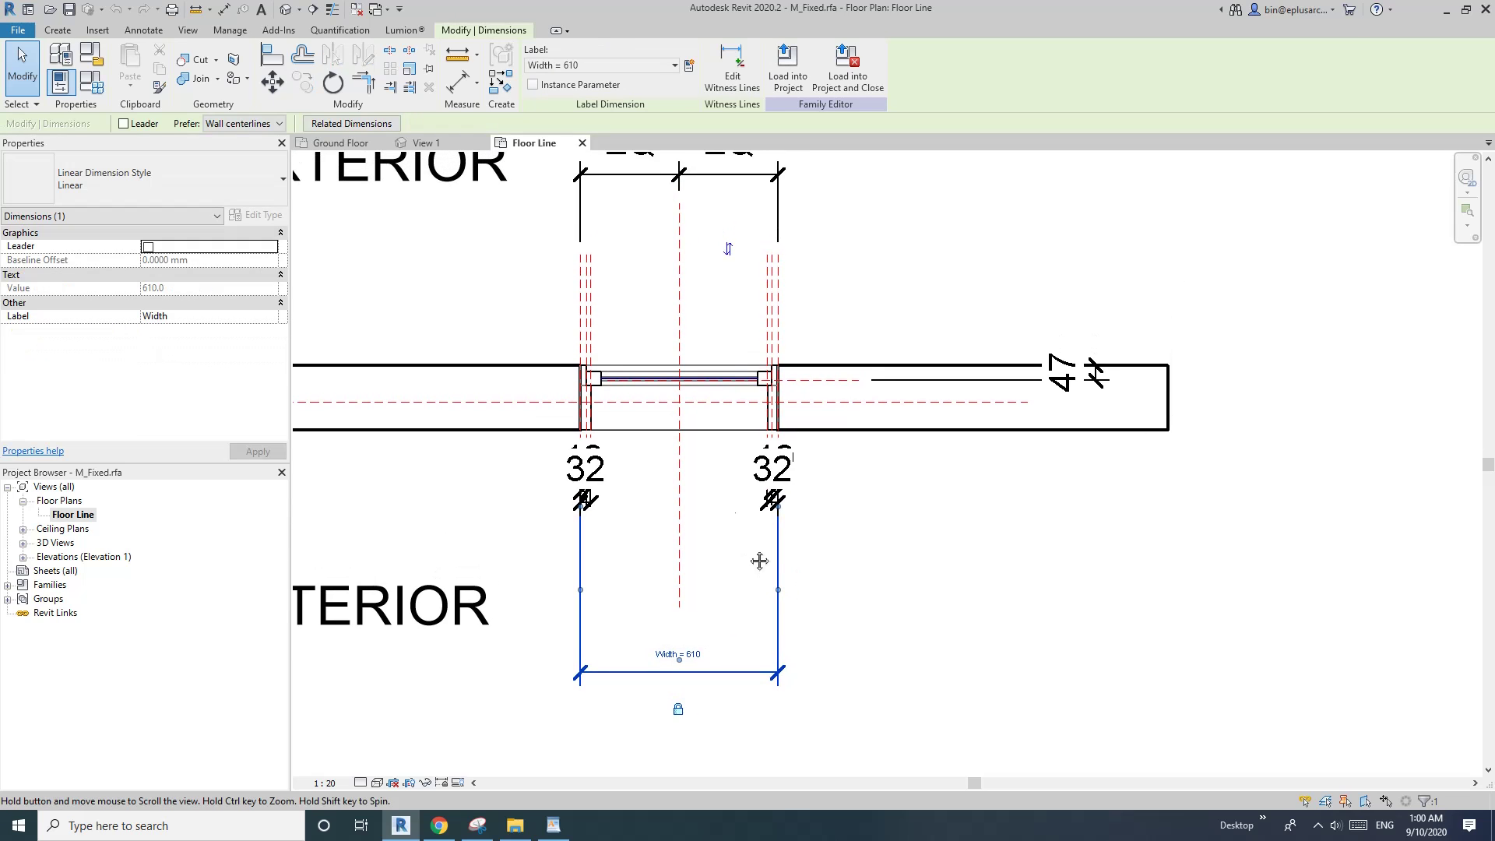
pyautogui.click(983, 554)
pyautogui.click(92, 81)
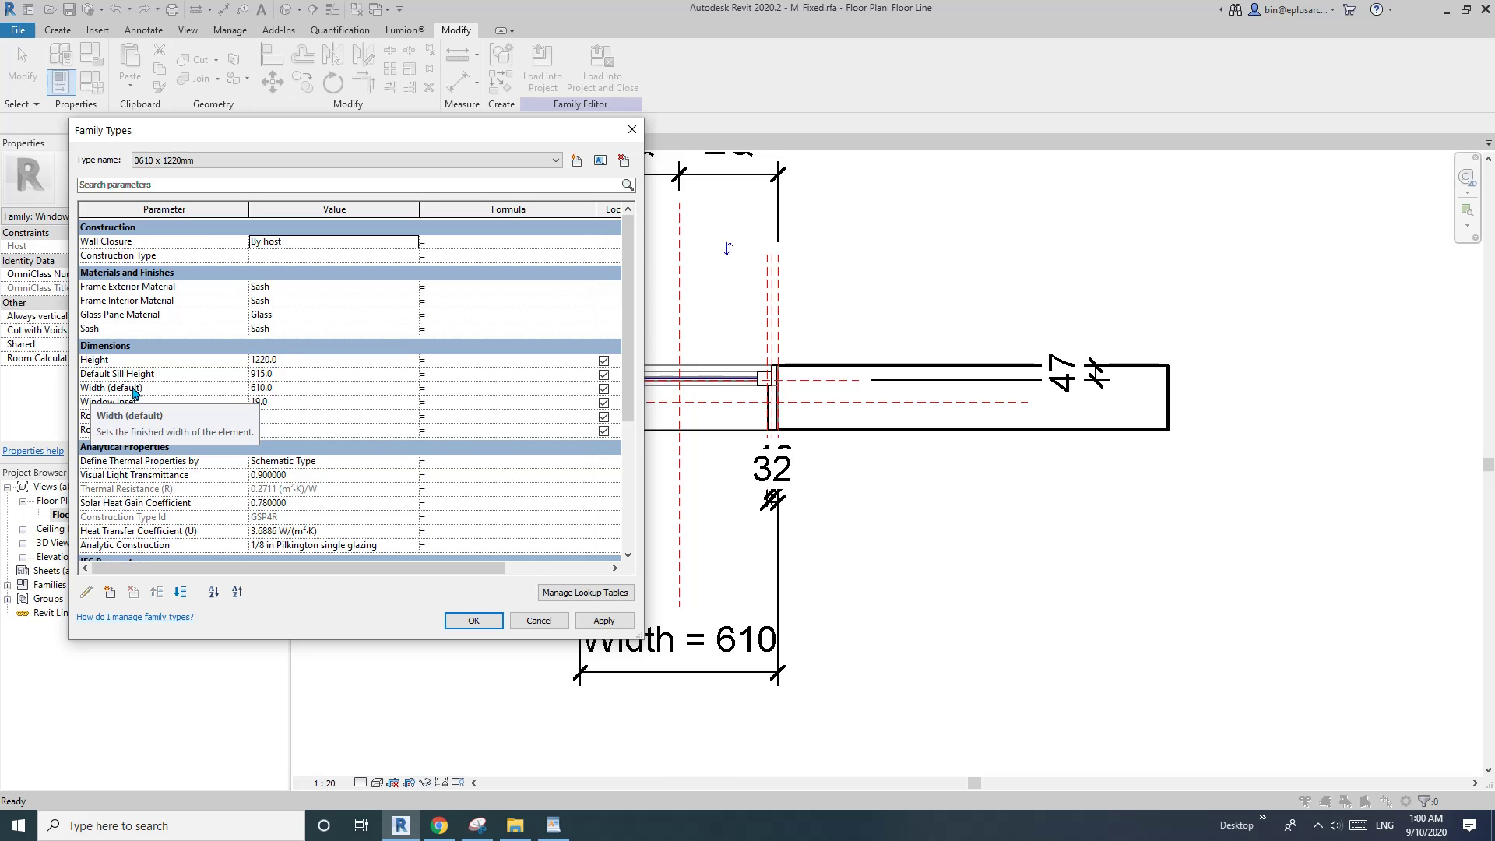
pyautogui.click(474, 621)
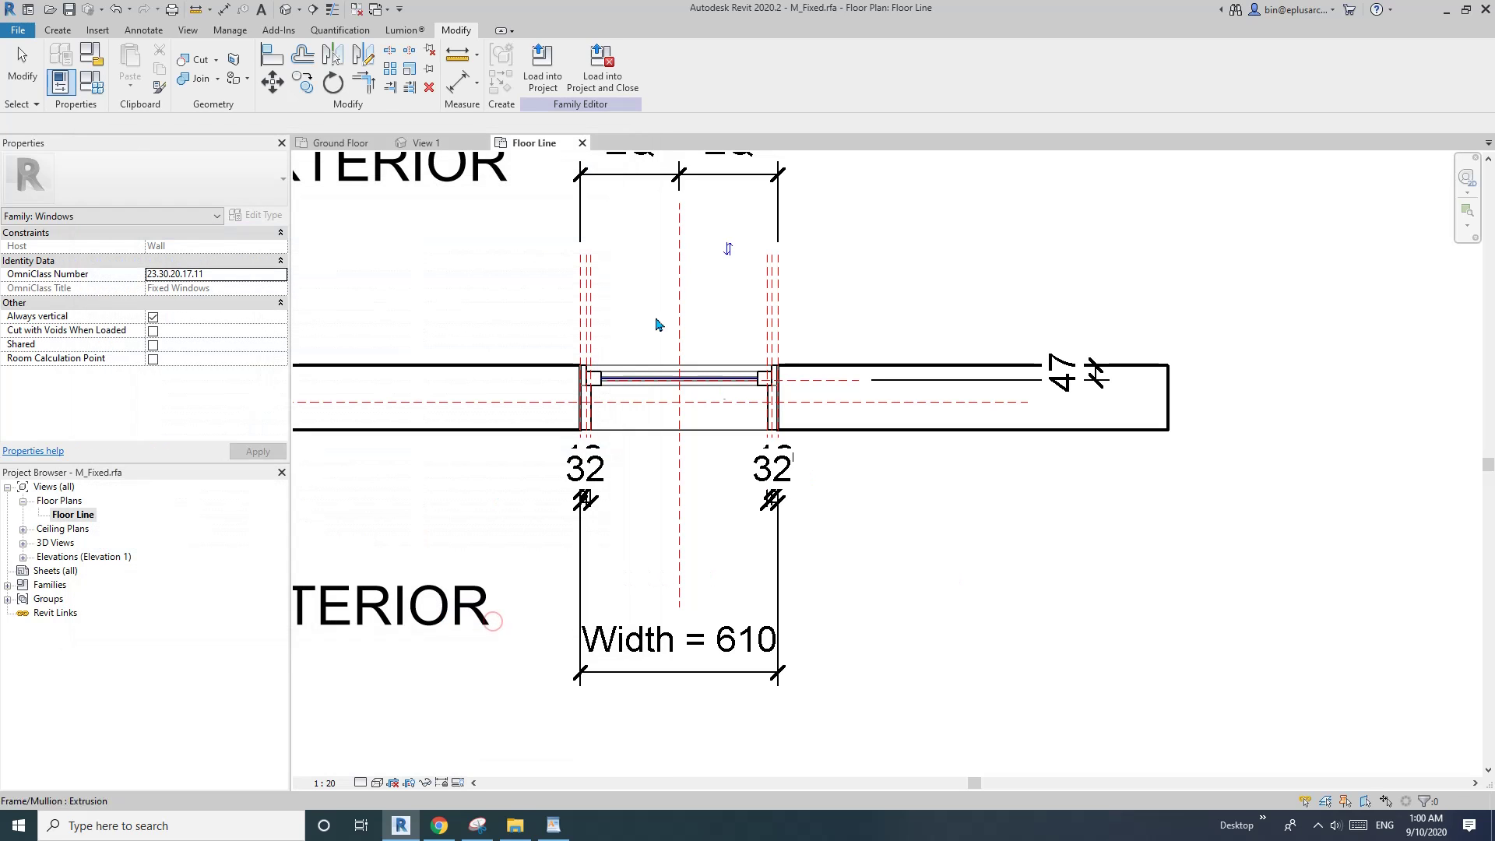
# Load the edited M_Fixed family into the project, overwriting the existing version, and select window 1 to examine its instance properties
pyautogui.click(543, 70)
pyautogui.click(666, 364)
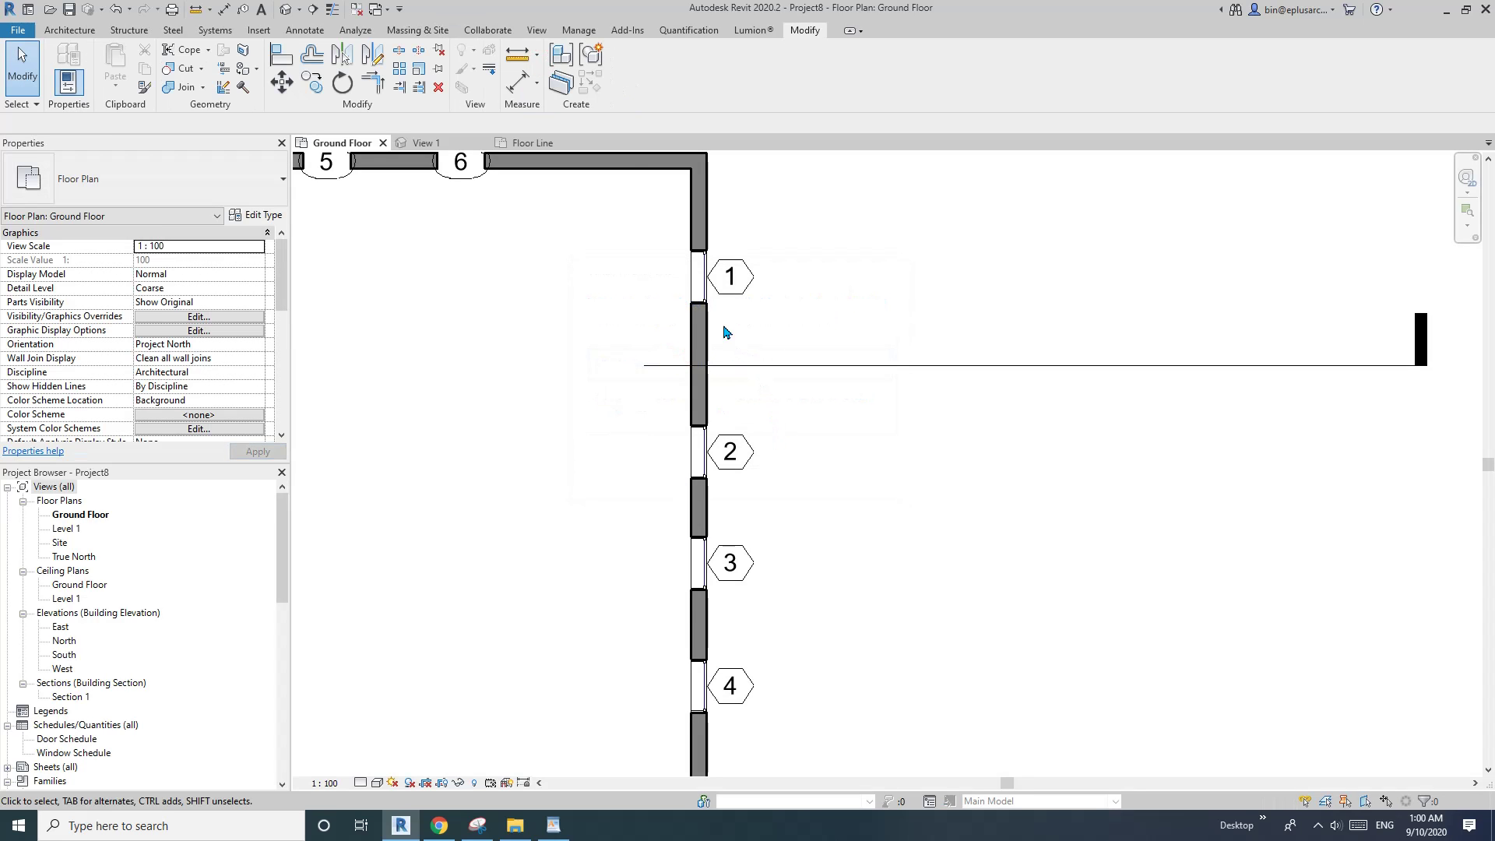
pyautogui.click(691, 275)
pyautogui.scroll(2, 692, 257)
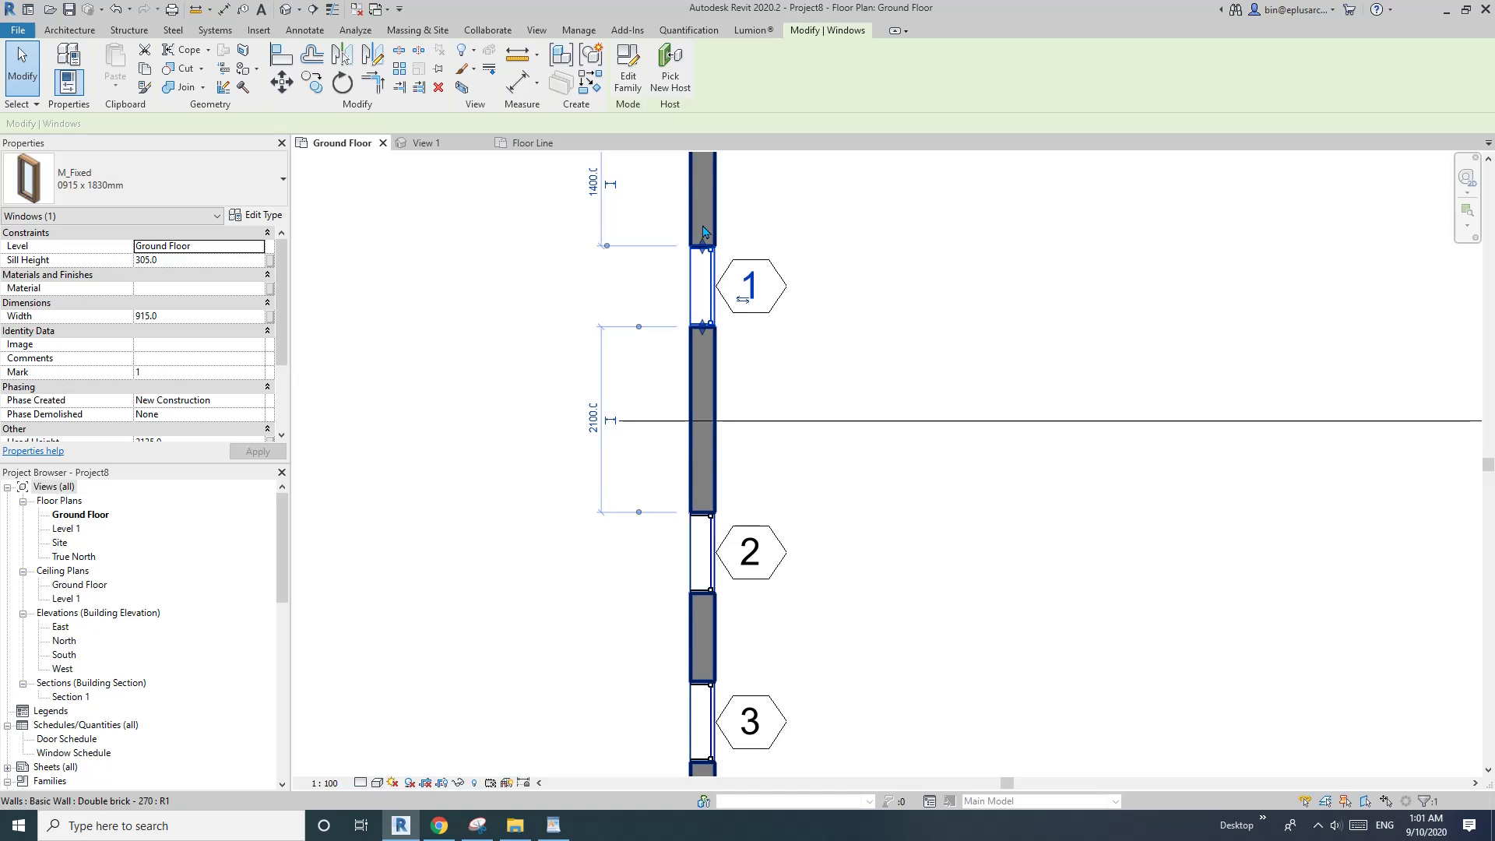
pyautogui.scroll(2, 704, 327)
pyautogui.scroll(2, 708, 333)
pyautogui.scroll(-5, 708, 333)
pyautogui.scroll(1, 718, 343)
pyautogui.moveTo(719, 350); pyautogui.dragTo(702, 365, button='middle')
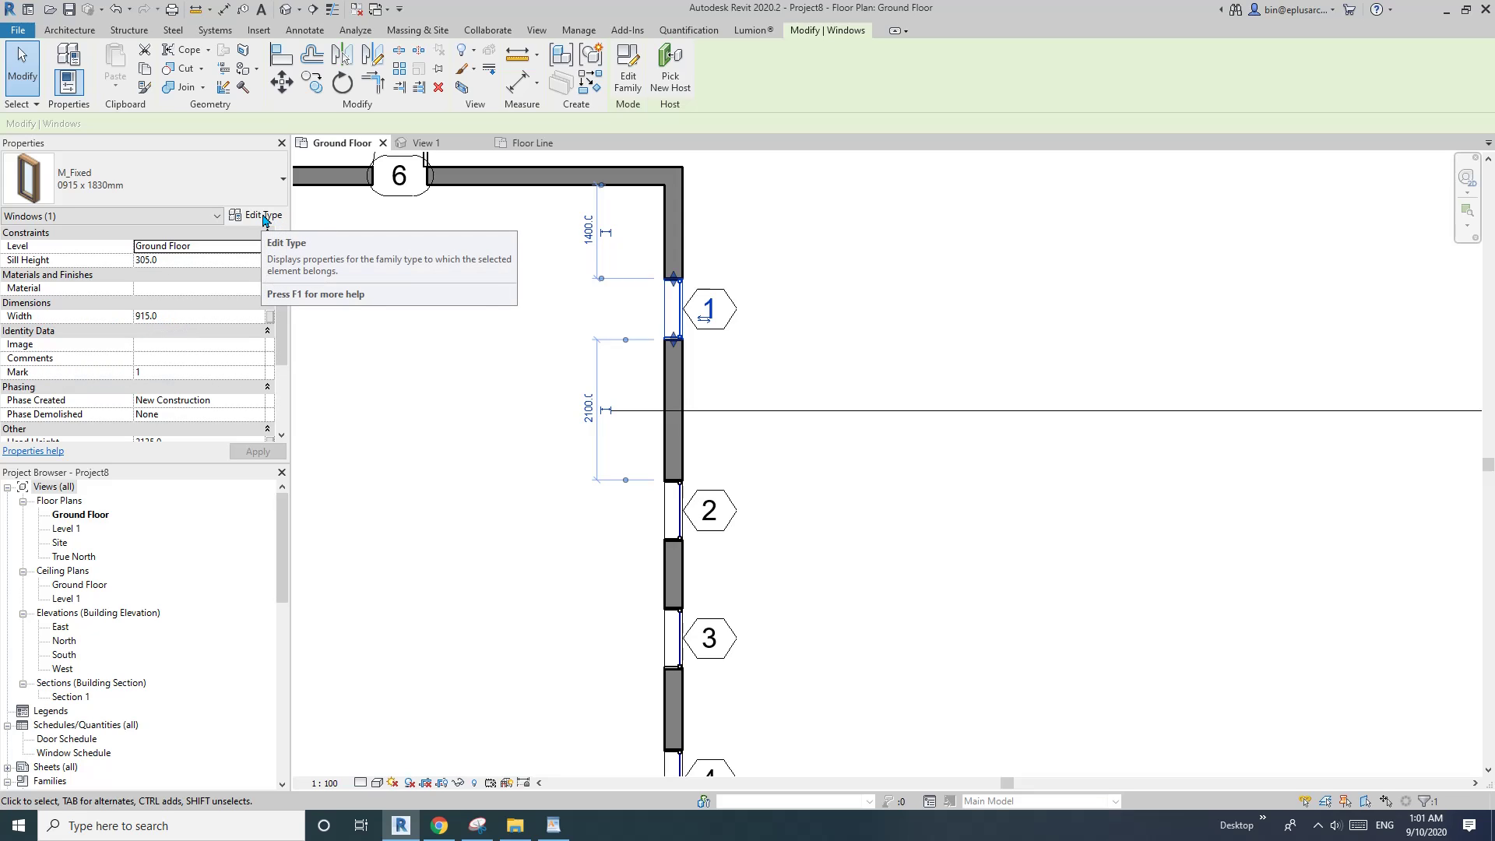
# Stretch window 1 at both ends, leaving about 1800 mm to window 2, and extend window 2's upper end
pyautogui.moveTo(748, 364); pyautogui.dragTo(808, 334, button='middle')
pyautogui.moveTo(730, 247); pyautogui.dragTo(761, 222)
pyautogui.moveTo(730, 312); pyautogui.dragTo(732, 331)
pyautogui.moveTo(825, 434); pyautogui.dragTo(810, 400, button='middle')
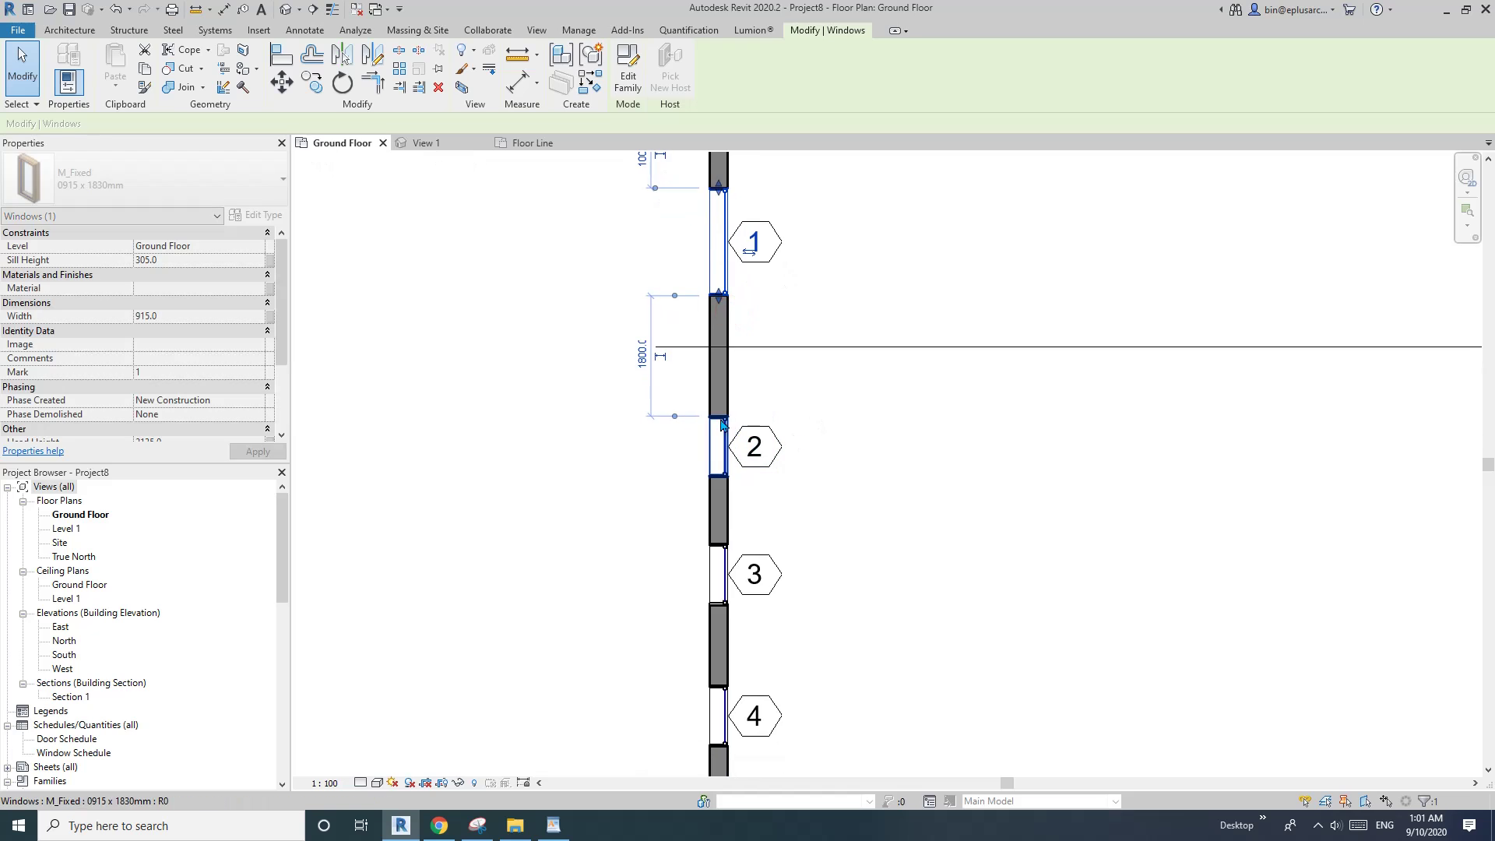
pyautogui.click(722, 427)
pyautogui.moveTo(719, 414); pyautogui.dragTo(734, 395)
pyautogui.moveTo(752, 568); pyautogui.dragTo(752, 504, button='middle')
# Set the instance Width of window 3 to 1500 mm
pyautogui.click(720, 481)
pyautogui.click(177, 318)
pyautogui.write('15')
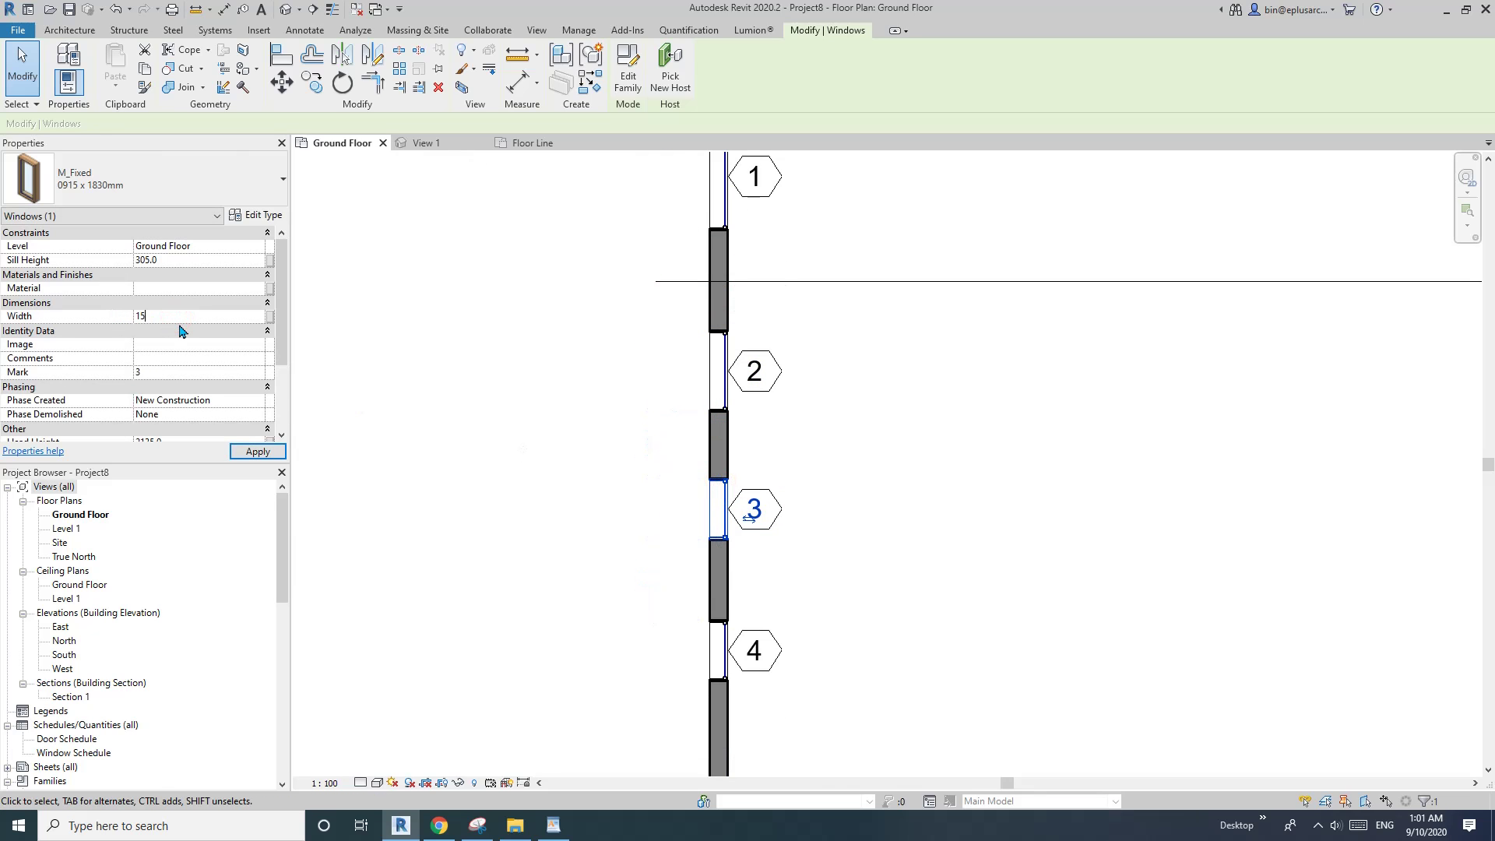
pyautogui.moveTo(814, 476); pyautogui.dragTo(814, 450, button='middle')
pyautogui.click(813, 450)
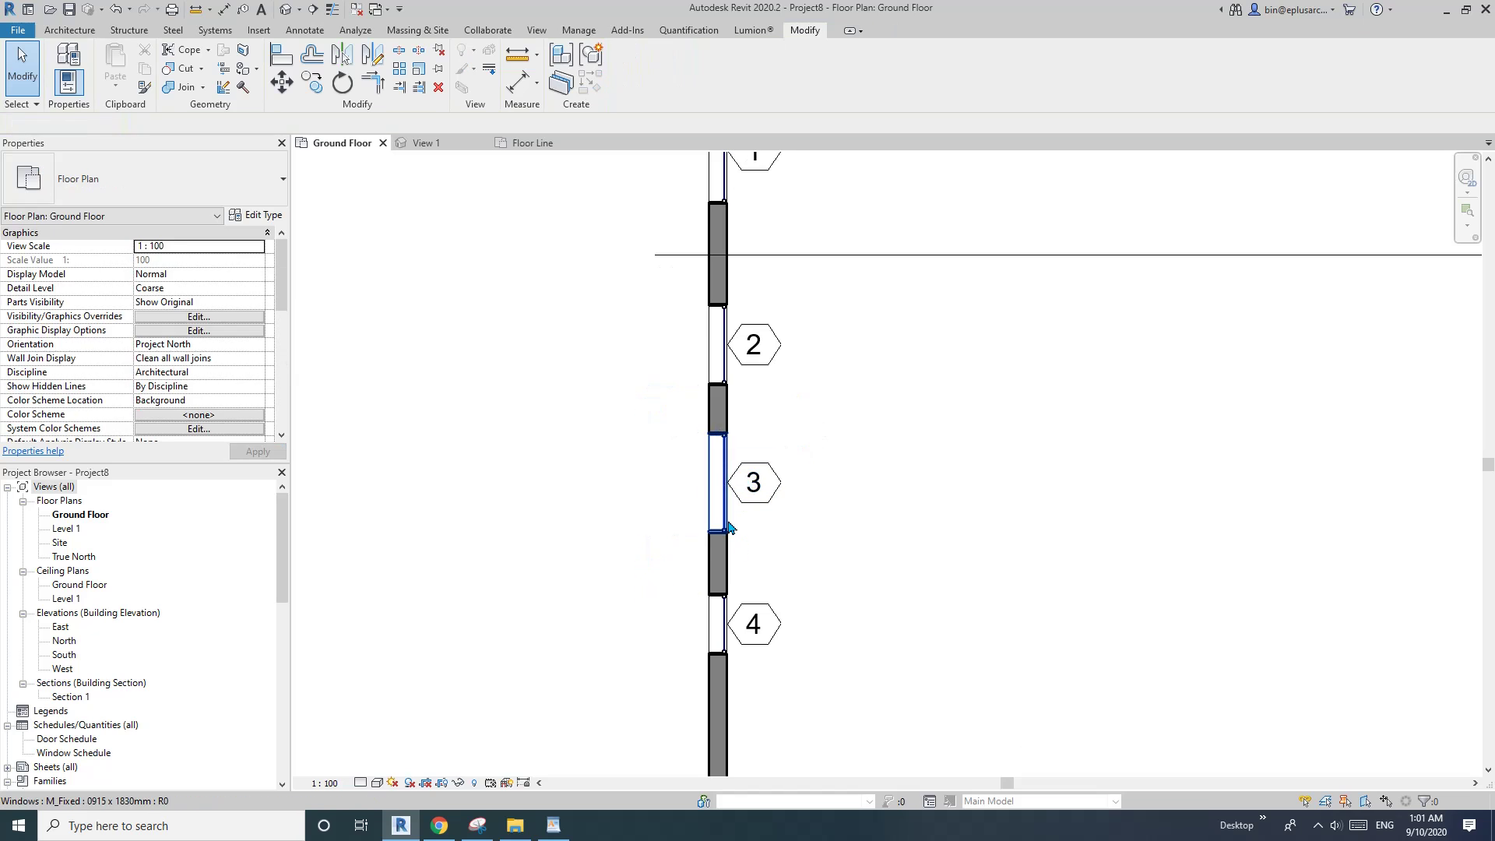
# Select window 3 and window 2 in turn to compare their type name and instance Width values
pyautogui.click(725, 510)
pyautogui.moveTo(747, 509); pyautogui.dragTo(723, 519, button='middle')
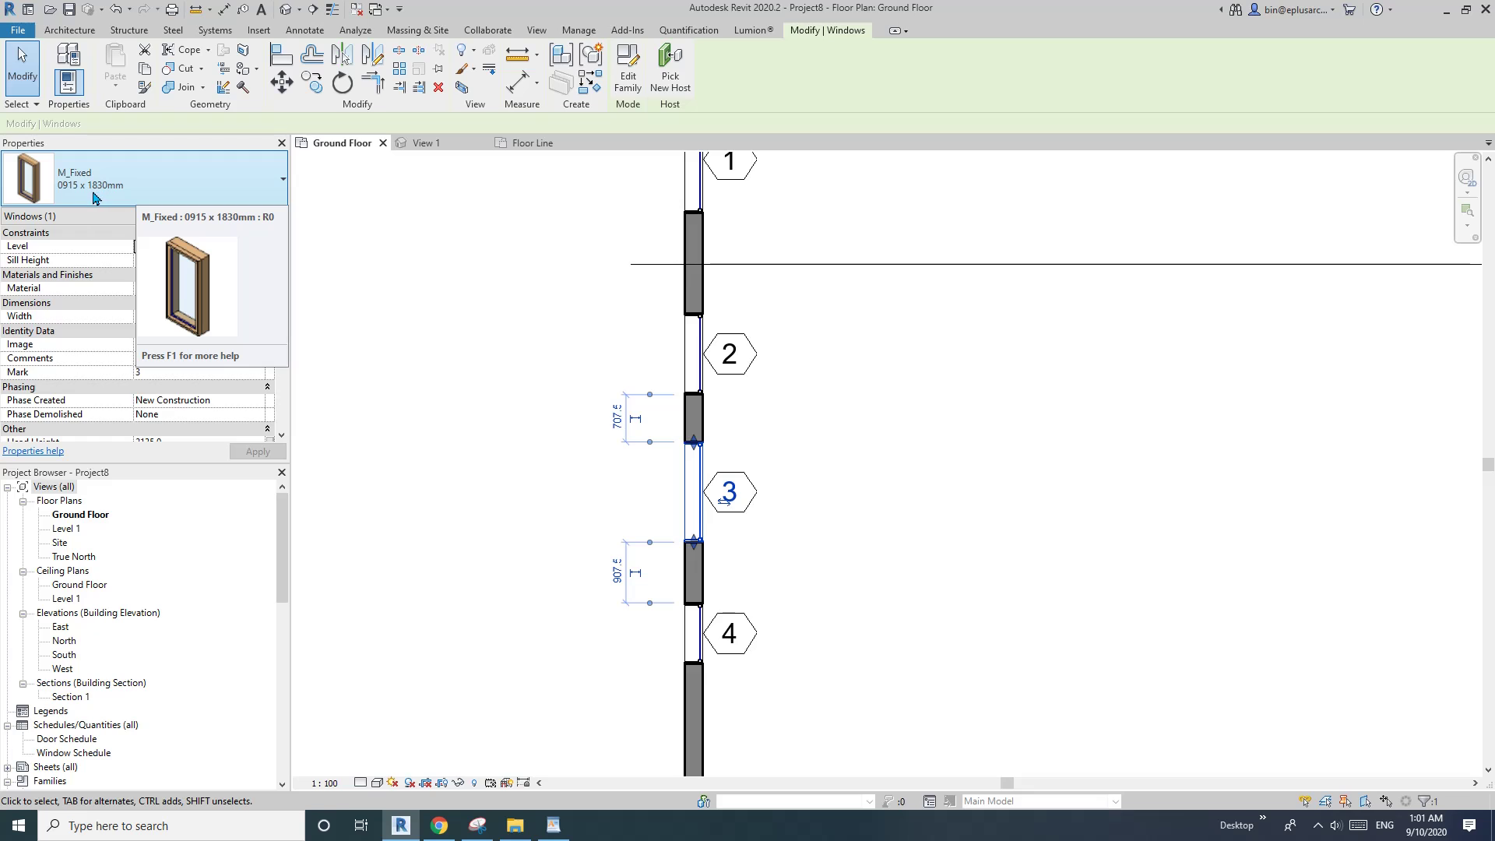
pyautogui.moveTo(594, 324); pyautogui.dragTo(577, 296, button='middle')
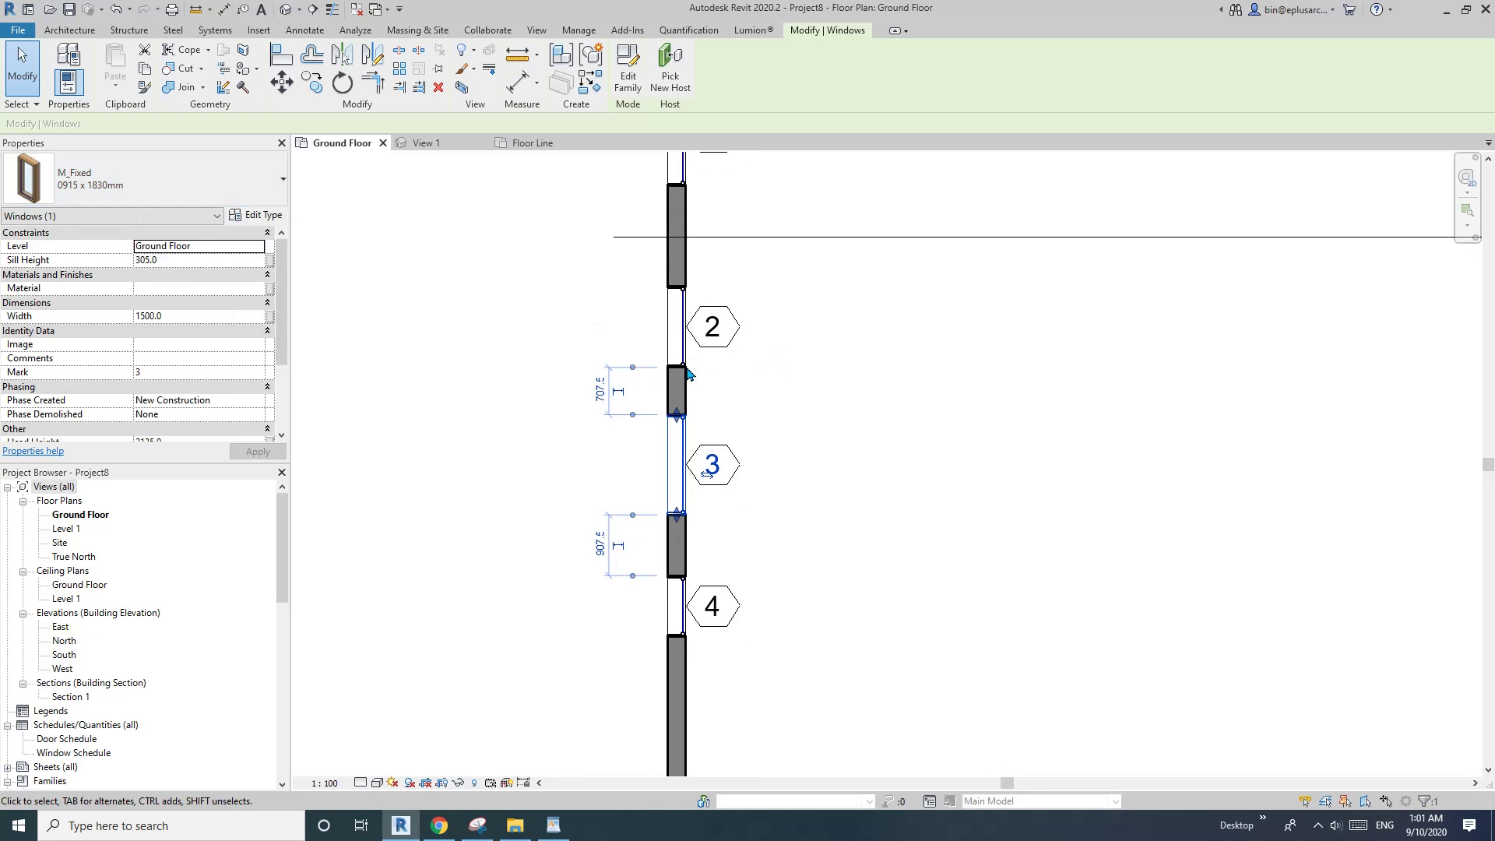
pyautogui.moveTo(669, 335); pyautogui.dragTo(665, 335, button='middle')
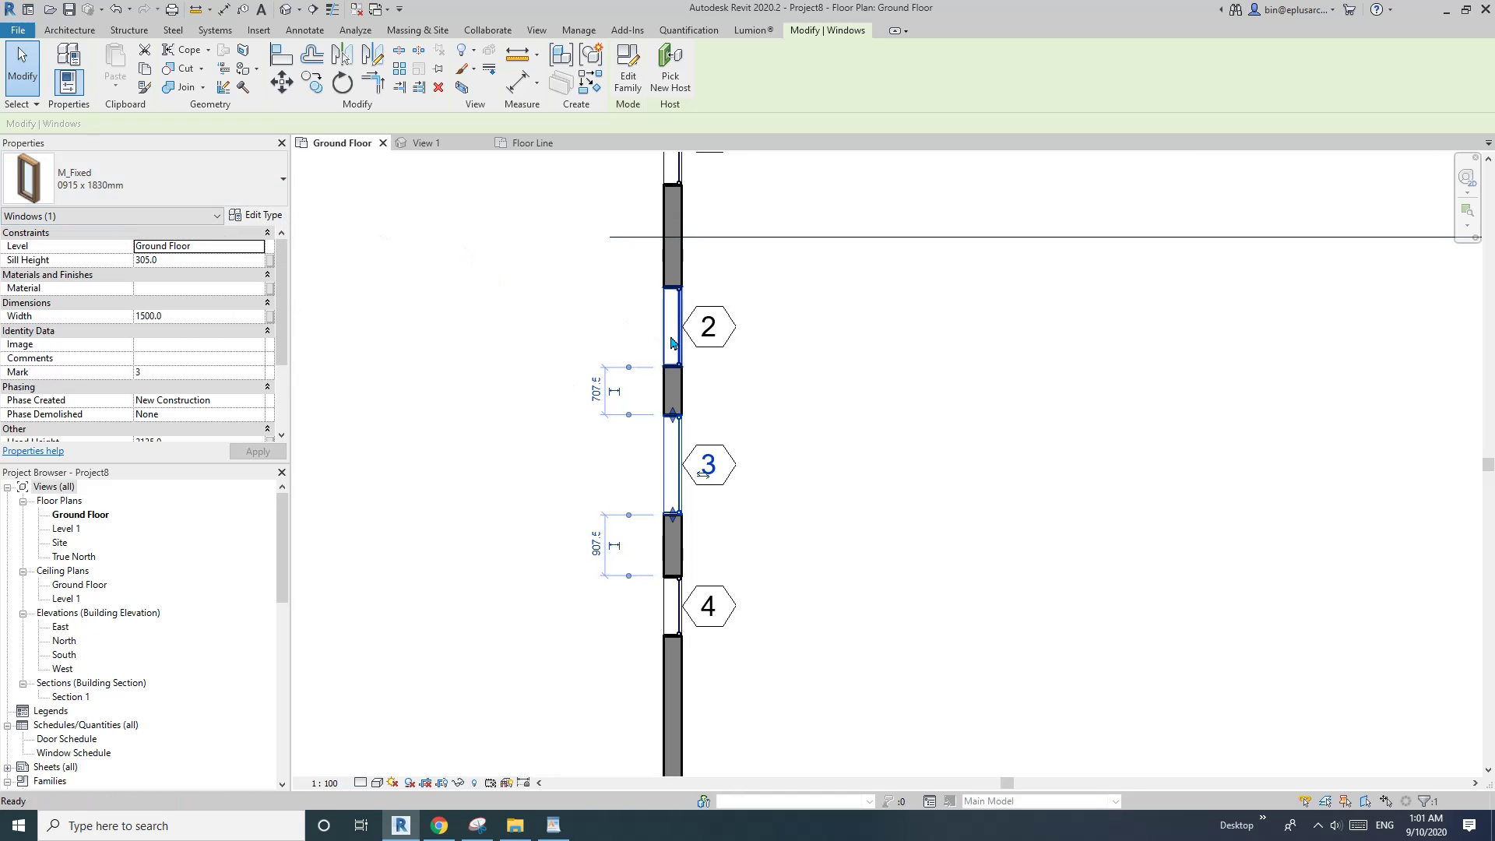
pyautogui.press('Escape')
pyautogui.click(683, 356)
pyautogui.moveTo(794, 343); pyautogui.dragTo(787, 364, button='middle')
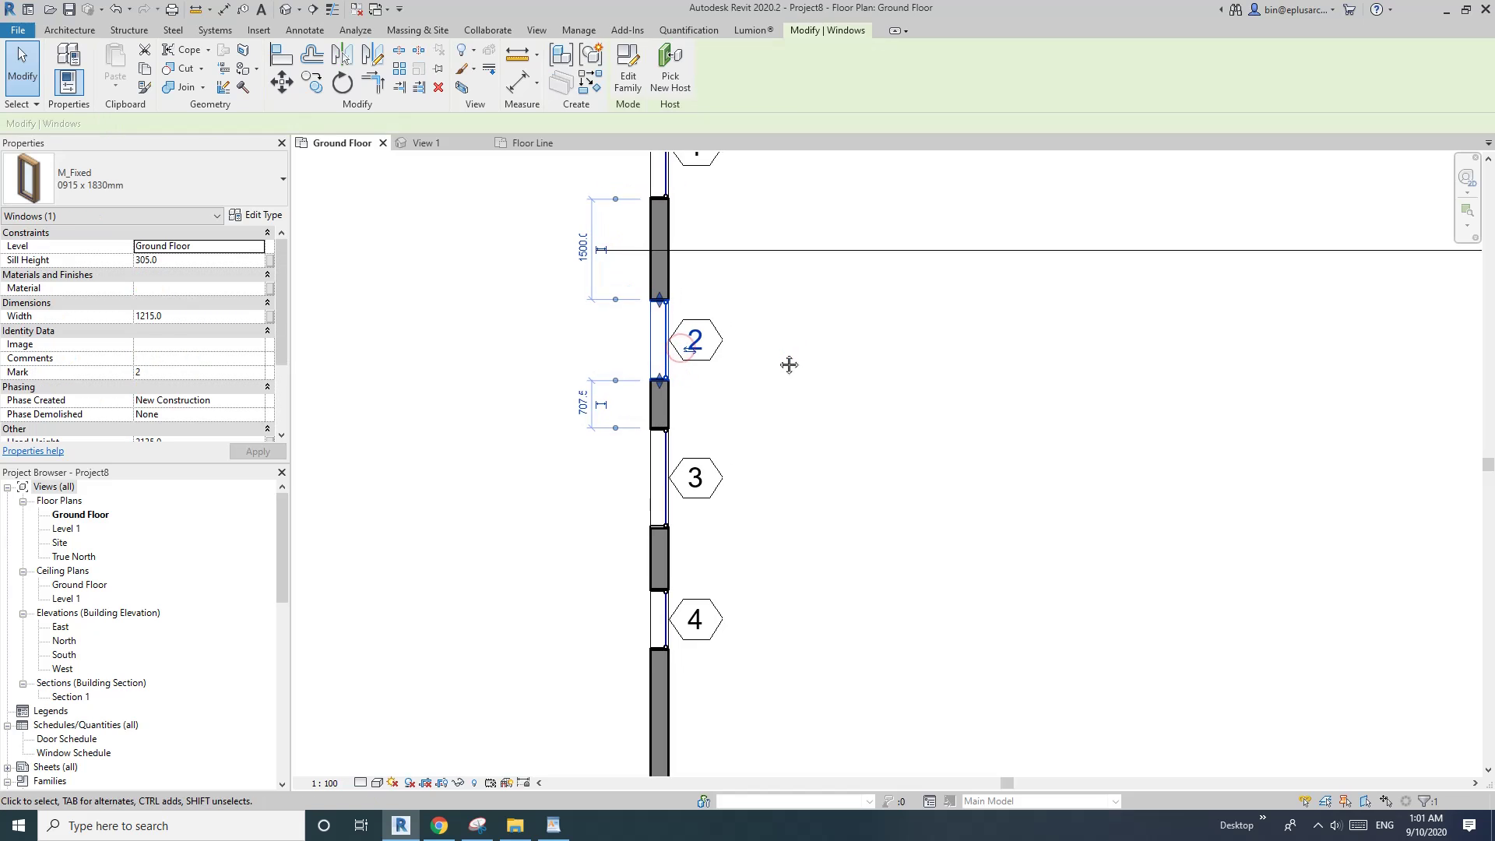
# Select all instances of the M_Fixed window in the floor plan to check the combined Width property, and clear the selection
pyautogui.press('a')
pyautogui.scroll(-2, 779, 342)
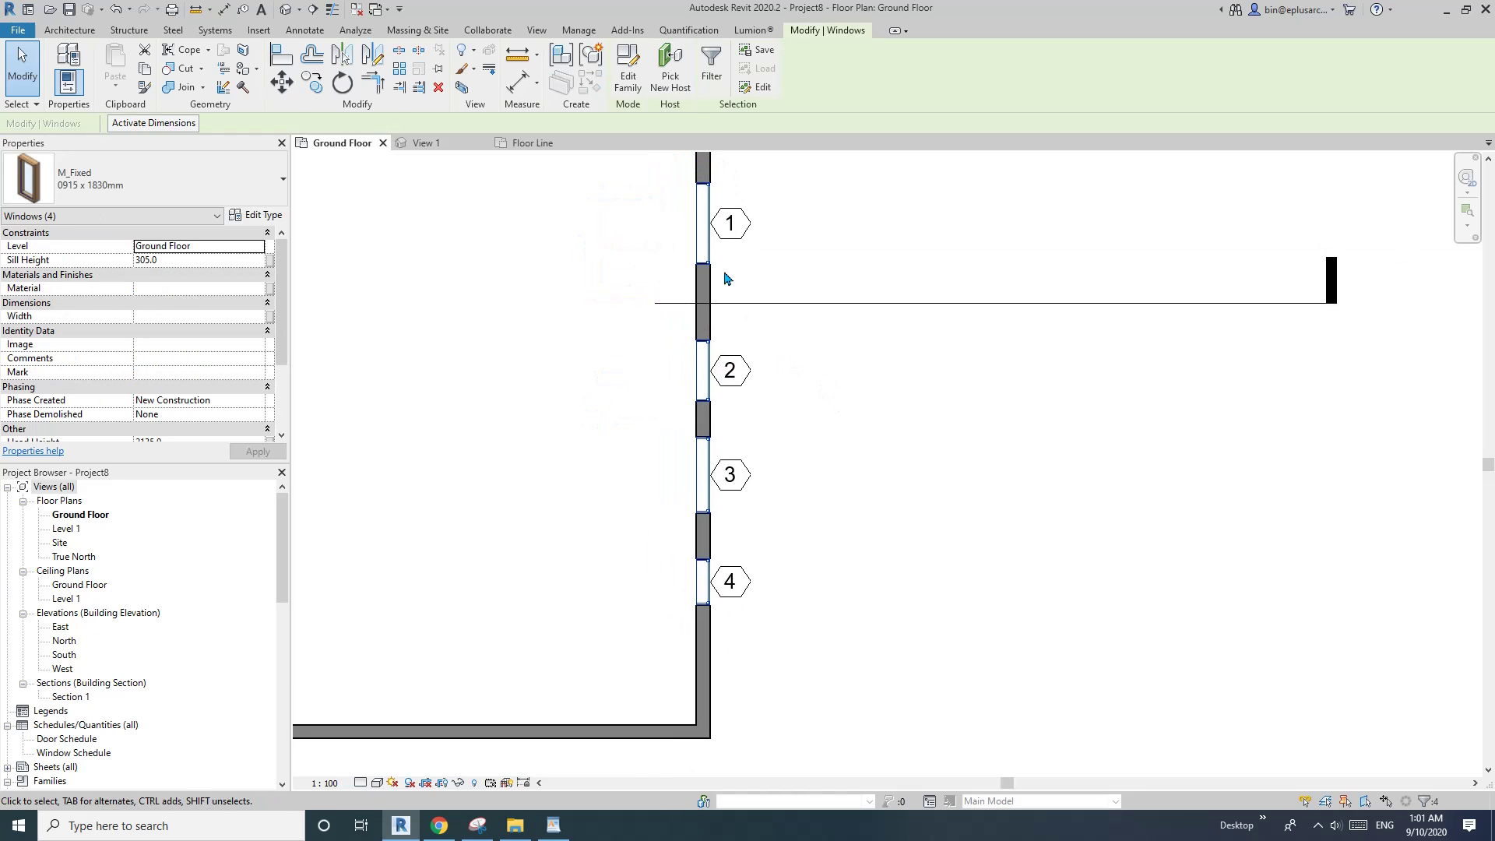
pyautogui.click(711, 62)
pyautogui.click(714, 340)
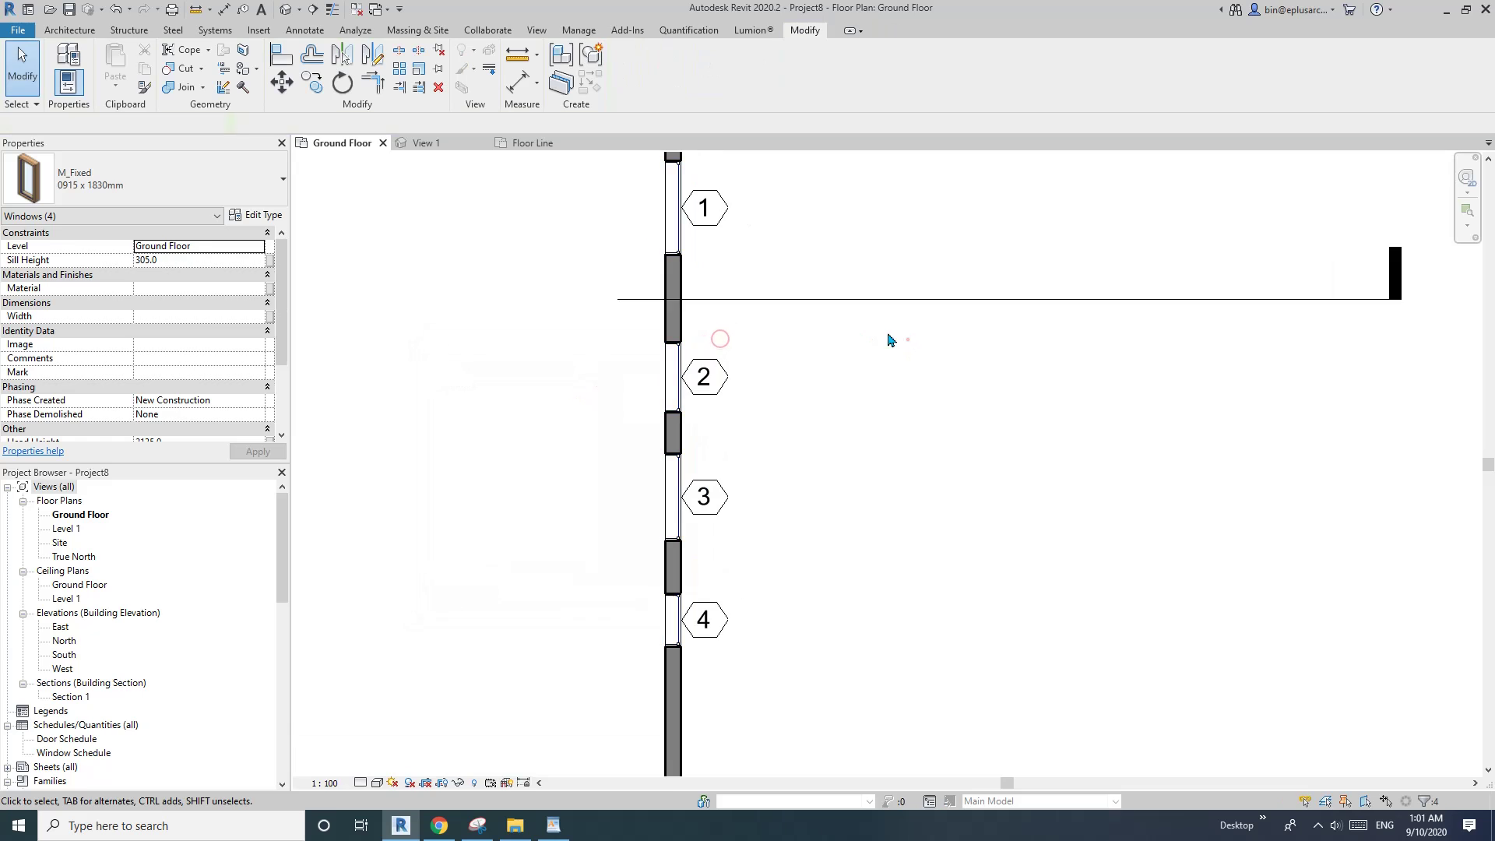
# Open the default 3D view and select window 2 on the brick wall to inspect its instance properties
pyautogui.click(286, 9)
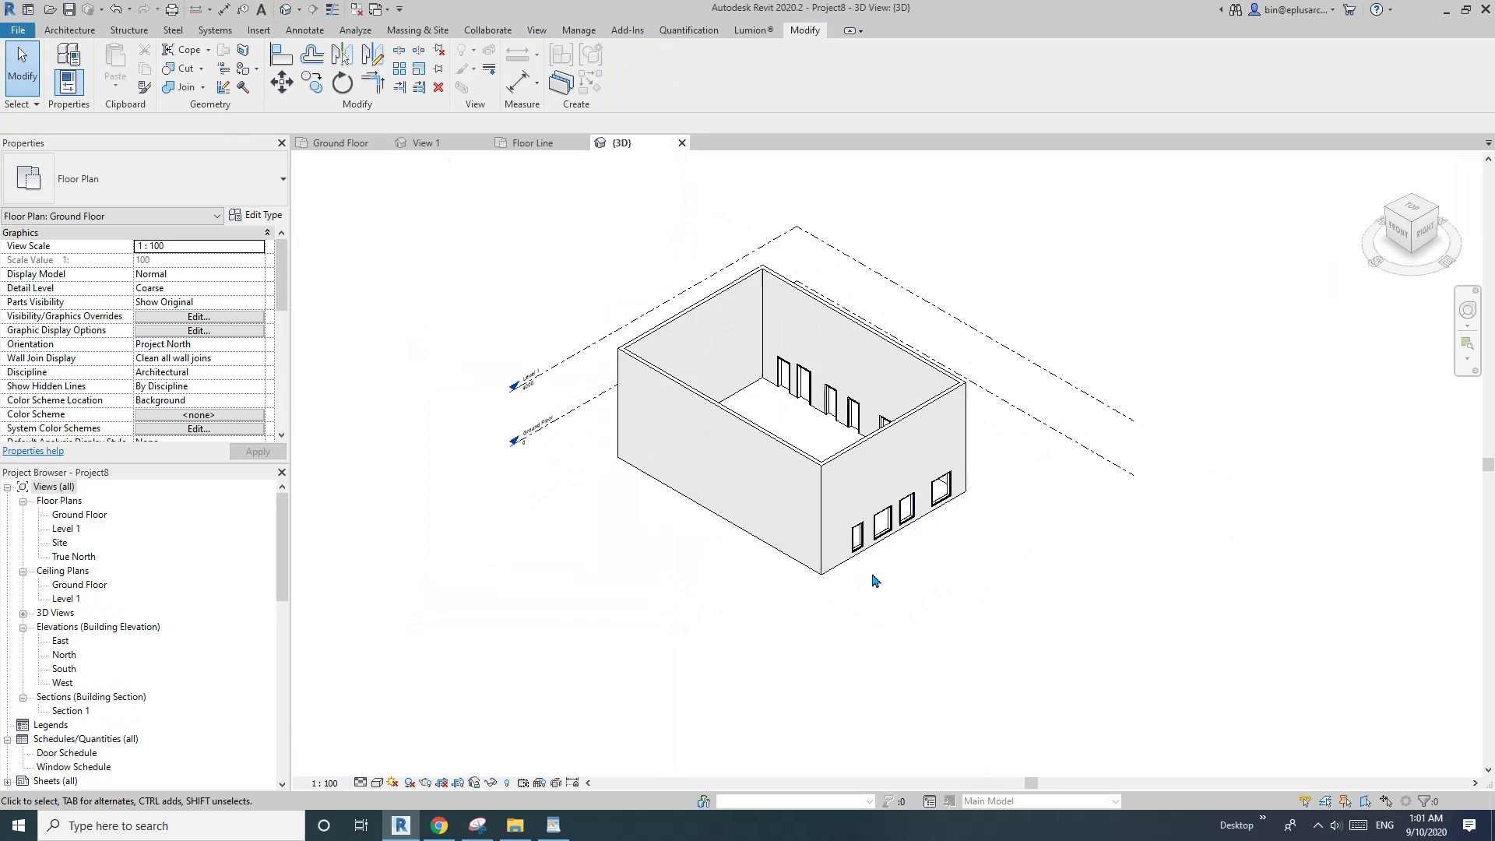
pyautogui.scroll(4, 857, 561)
pyautogui.click(906, 460)
pyautogui.moveTo(946, 473); pyautogui.dragTo(750, 487, button='middle')
pyautogui.press('Escape')
pyautogui.click(751, 487)
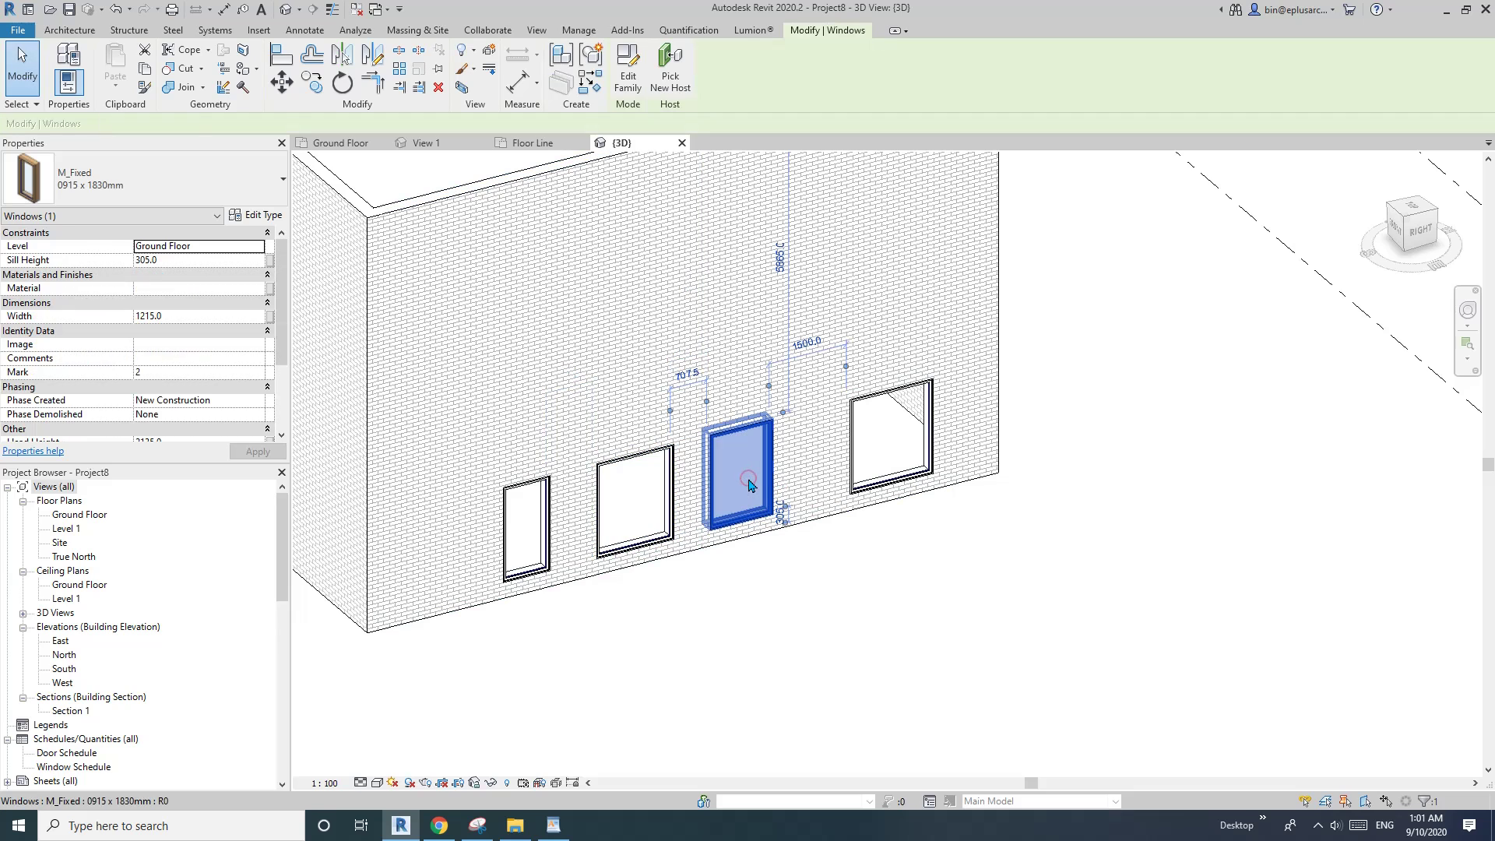
# Select all instances of this window type in the 3D view and examine their combined Width property
pyautogui.press('s')
pyautogui.press('a')
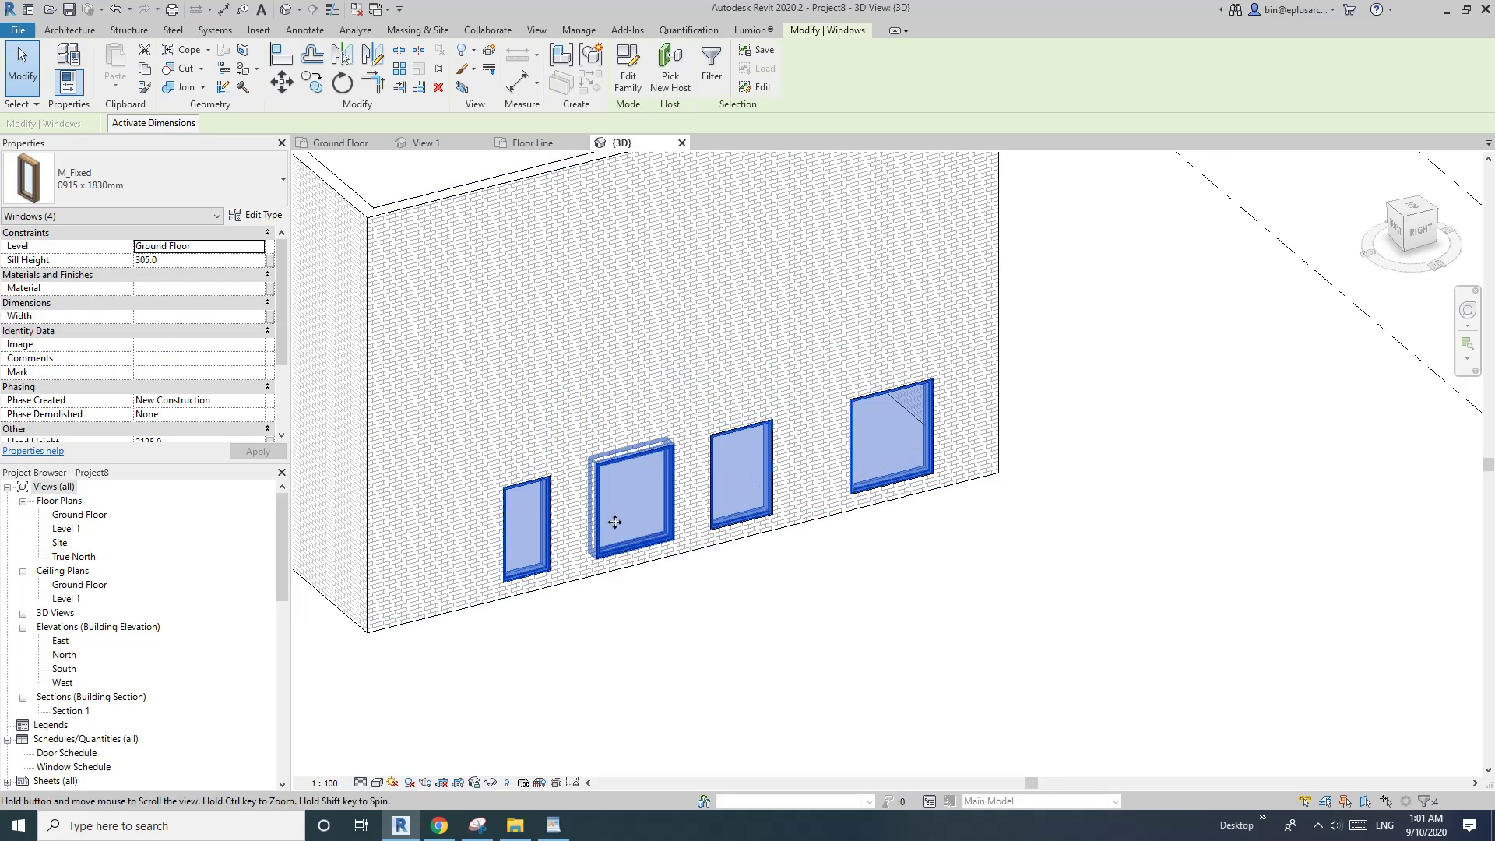
pyautogui.moveTo(615, 523); pyautogui.dragTo(645, 520, button='middle')
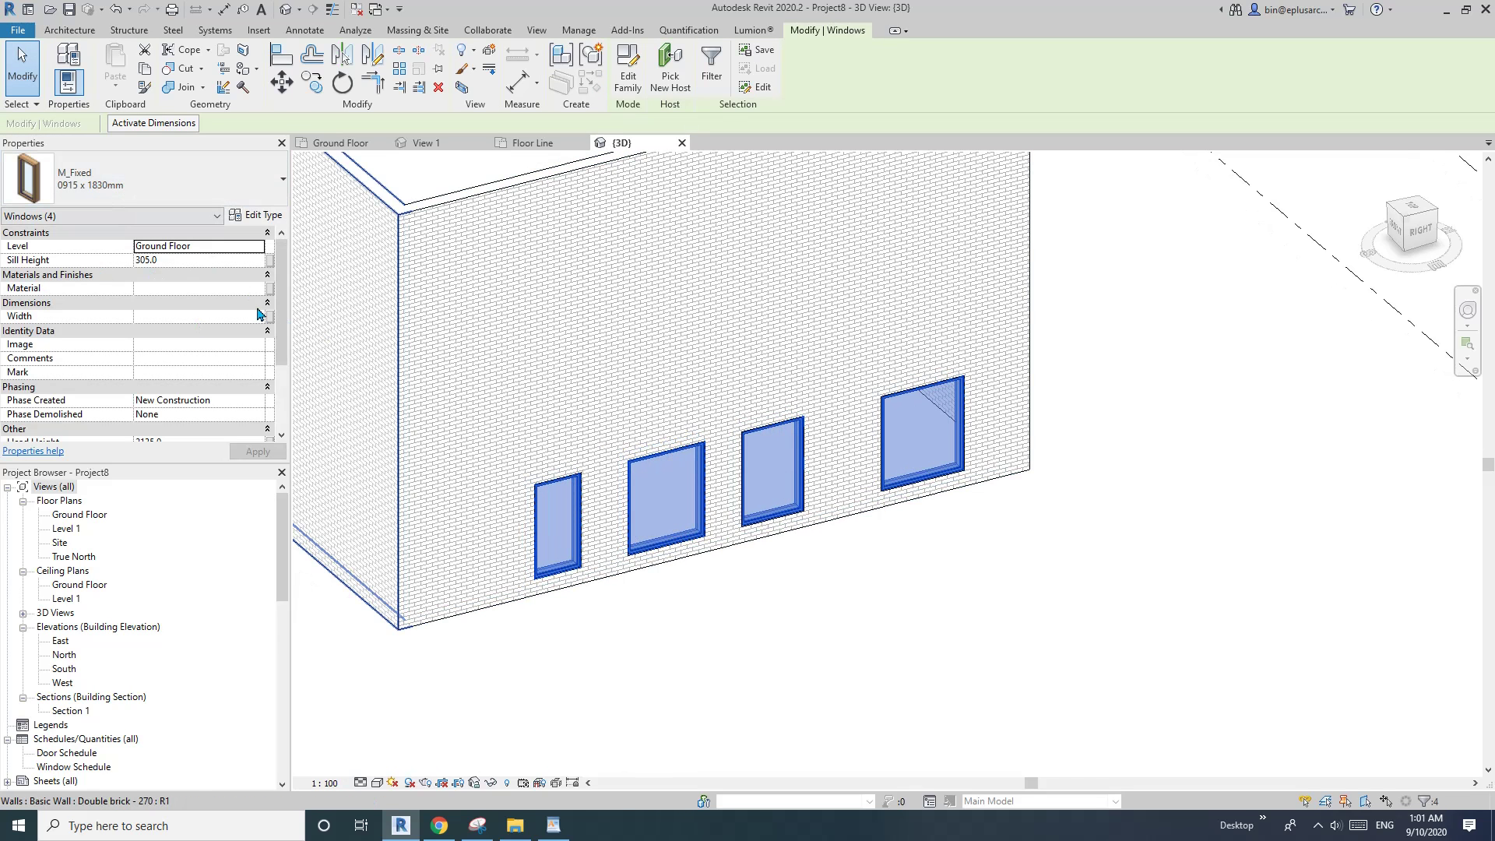
pyautogui.click(554, 515)
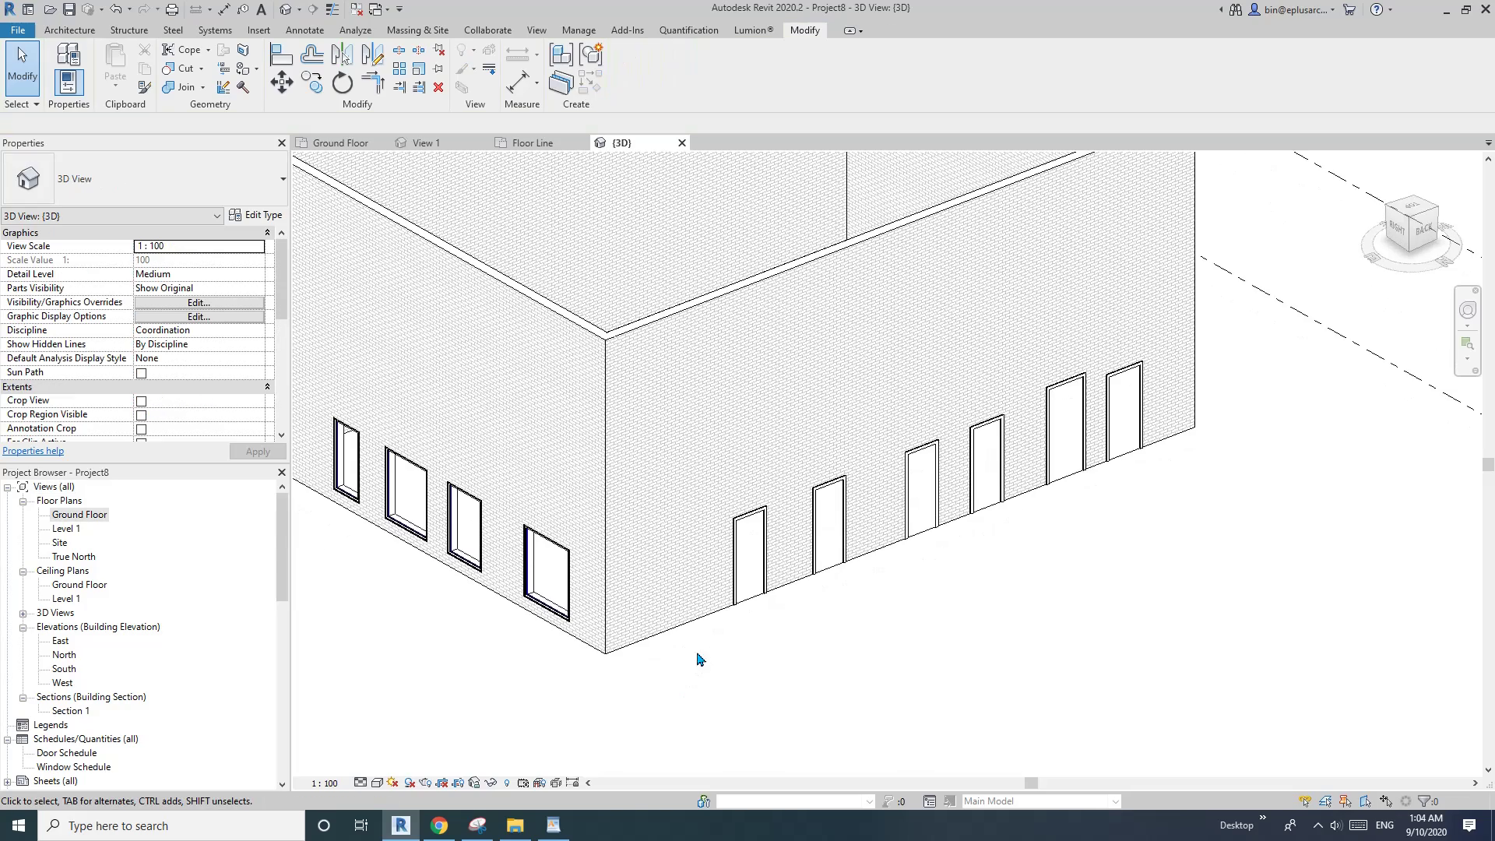
pyautogui.scroll(-2, 741, 635)
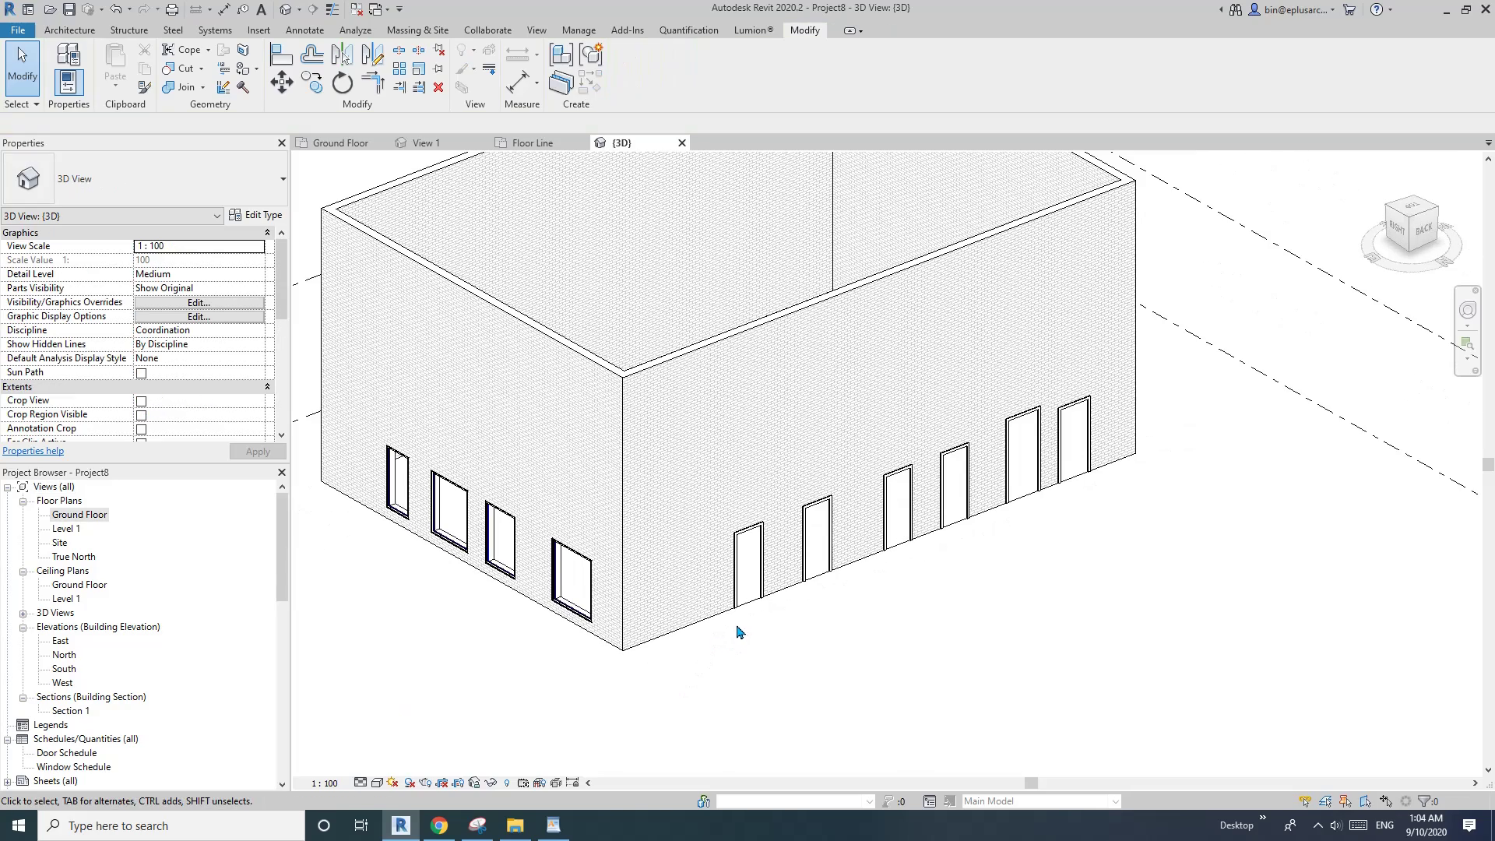